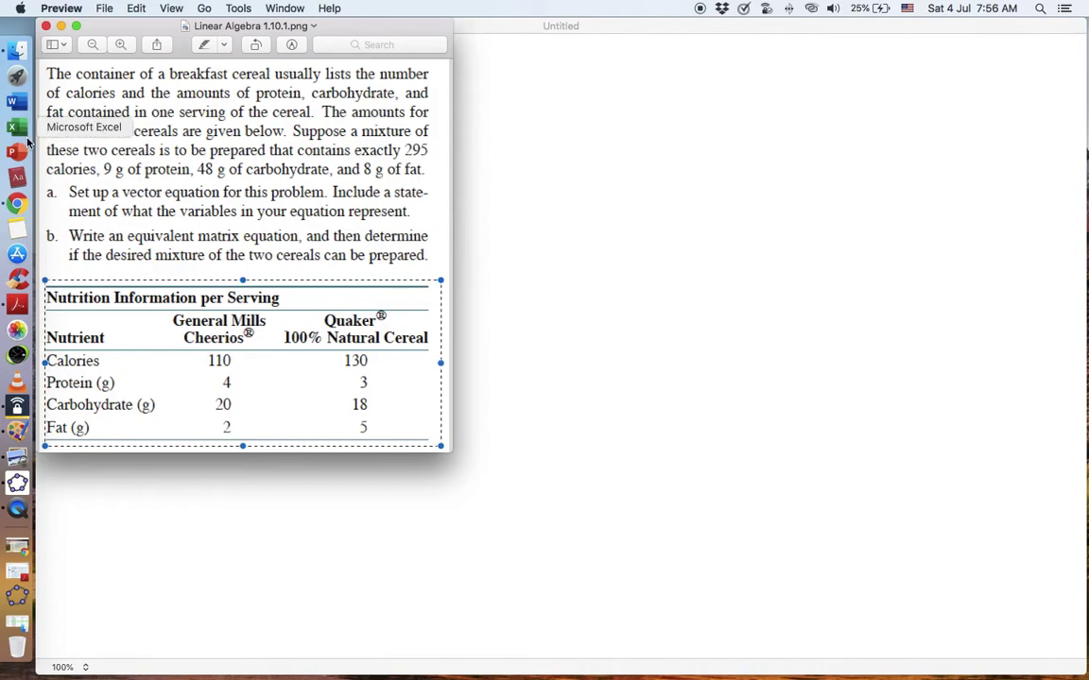
# - Drag a selection over the sentence giving 295 calories, 9 g protein, 48 g carbohydrate and 8 g fat
pyautogui.moveTo(41, 134); pyautogui.dragTo(436, 180)
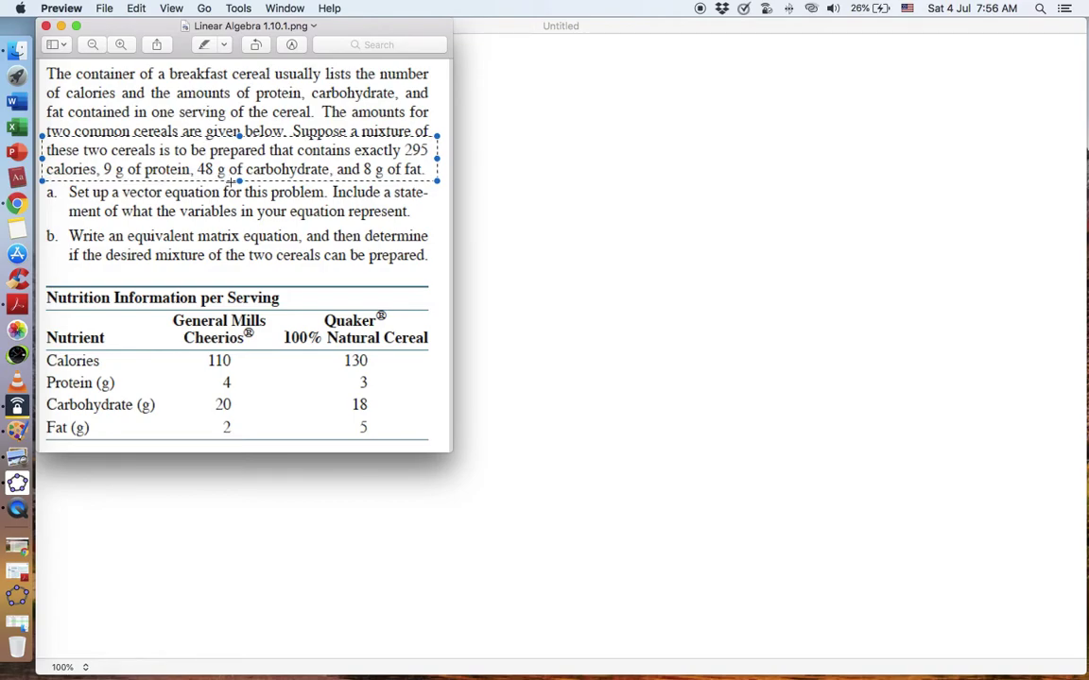
# - With the brush, write x1 times the bracketed vector [110, 4, 20, 2] plus x2
pyautogui.click(646, 96)
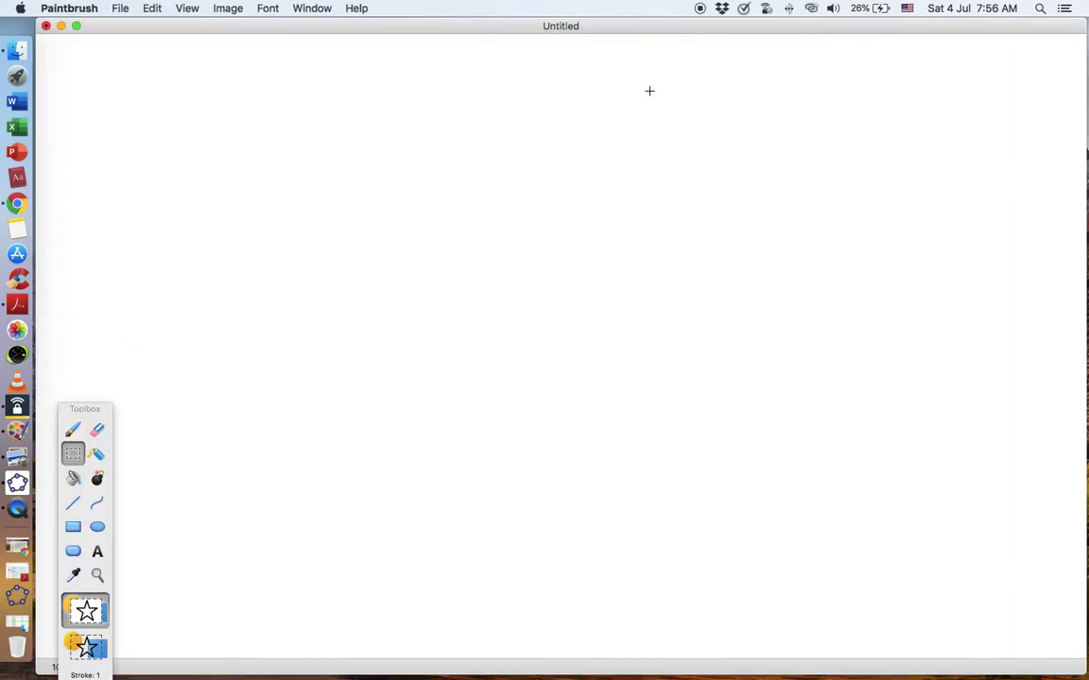
pyautogui.click(73, 429)
pyautogui.moveTo(607, 74)
pyautogui.mouseDown()
pyautogui.moveTo(621, 85)
pyautogui.moveTo(607, 97)
pyautogui.moveTo(635, 102)
pyautogui.mouseUp()
pyautogui.moveTo(675, 42); pyautogui.dragTo(675, 143)
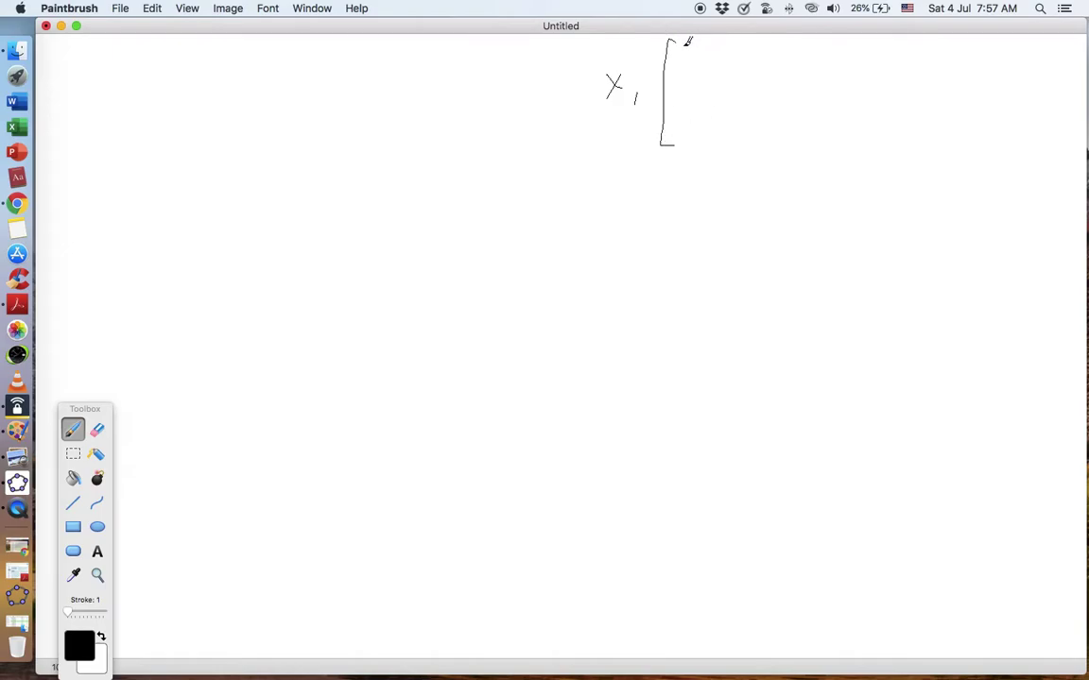
pyautogui.moveTo(688, 41)
pyautogui.mouseDown()
pyautogui.moveTo(714, 39)
pyautogui.moveTo(701, 43)
pyautogui.mouseUp()
pyautogui.moveTo(674, 98)
pyautogui.mouseDown()
pyautogui.moveTo(693, 115)
pyautogui.moveTo(691, 133)
pyautogui.mouseUp()
pyautogui.moveTo(726, 39)
pyautogui.mouseDown()
pyautogui.moveTo(733, 76)
pyautogui.moveTo(716, 124)
pyautogui.moveTo(758, 87)
pyautogui.mouseUp()
pyautogui.moveTo(751, 81)
pyautogui.mouseDown()
pyautogui.moveTo(751, 95)
pyautogui.moveTo(781, 96)
pyautogui.moveTo(768, 97)
pyautogui.mouseUp()
pyautogui.moveTo(786, 95); pyautogui.dragTo(796, 107)
# - Add the vector [130, 3, 18, 5] equal to [295, 9, 48, 8], and label it a)
pyautogui.moveTo(829, 44)
pyautogui.mouseDown()
pyautogui.moveTo(811, 132)
pyautogui.moveTo(830, 142)
pyautogui.mouseUp()
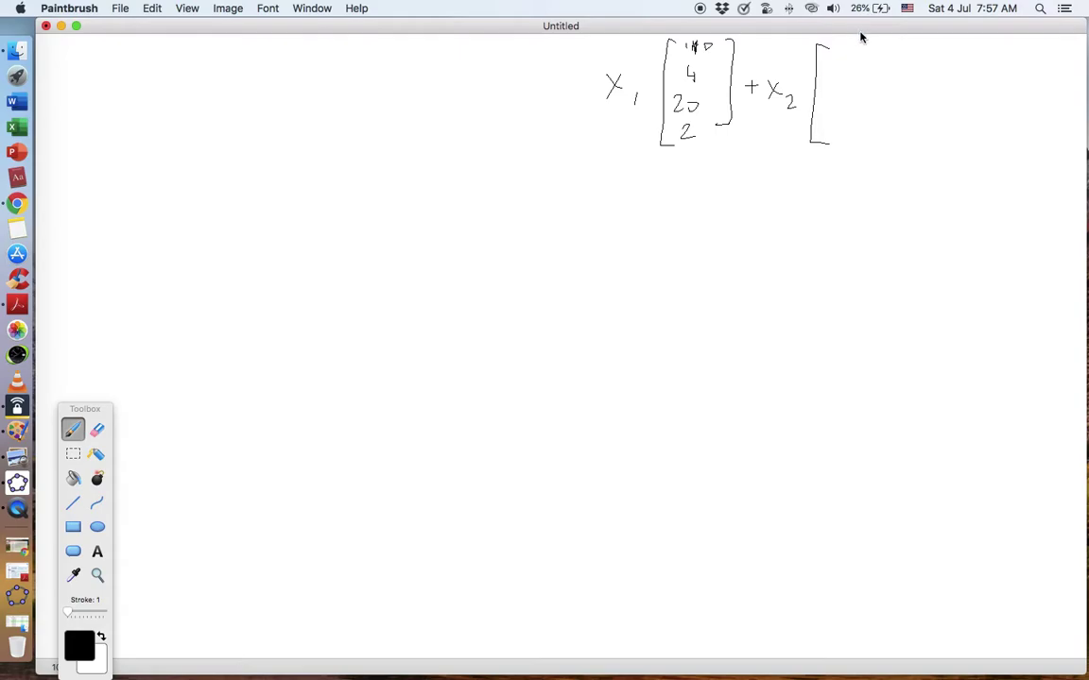
pyautogui.moveTo(839, 46)
pyautogui.mouseDown()
pyautogui.moveTo(838, 58)
pyautogui.moveTo(863, 66)
pyautogui.mouseUp()
pyautogui.moveTo(844, 82)
pyautogui.mouseDown()
pyautogui.moveTo(854, 89)
pyautogui.moveTo(834, 111)
pyautogui.mouseUp()
pyautogui.moveTo(848, 96); pyautogui.dragTo(831, 142)
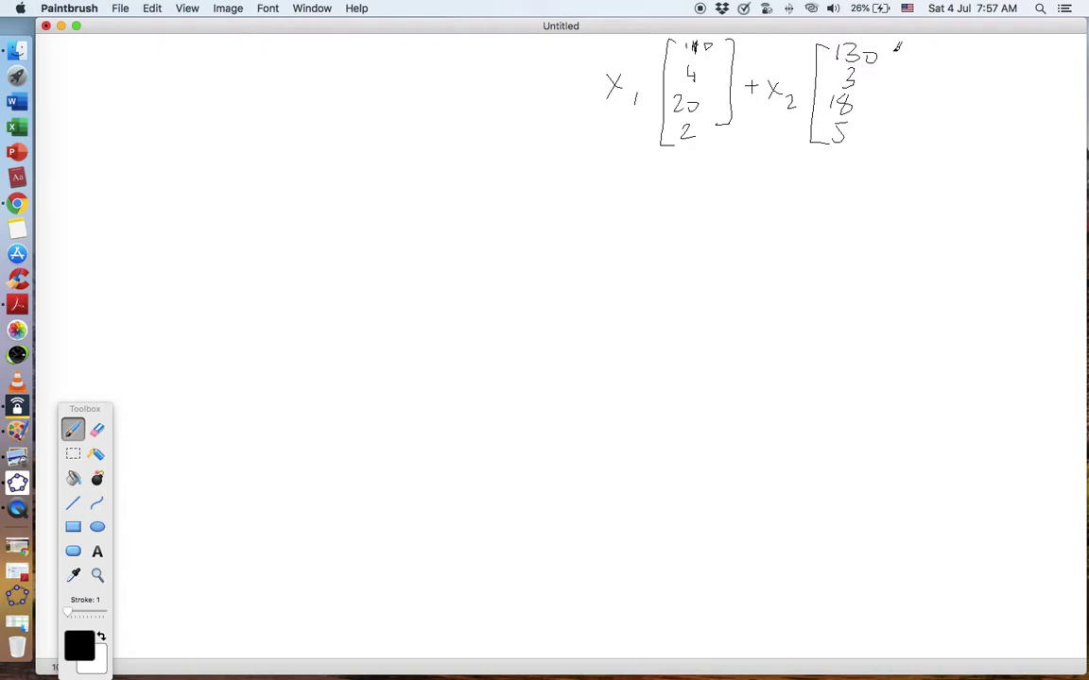
pyautogui.moveTo(883, 44)
pyautogui.mouseDown()
pyautogui.moveTo(894, 112)
pyautogui.moveTo(877, 151)
pyautogui.mouseUp()
pyautogui.moveTo(954, 41)
pyautogui.mouseDown()
pyautogui.moveTo(940, 82)
pyautogui.moveTo(956, 146)
pyautogui.mouseUp()
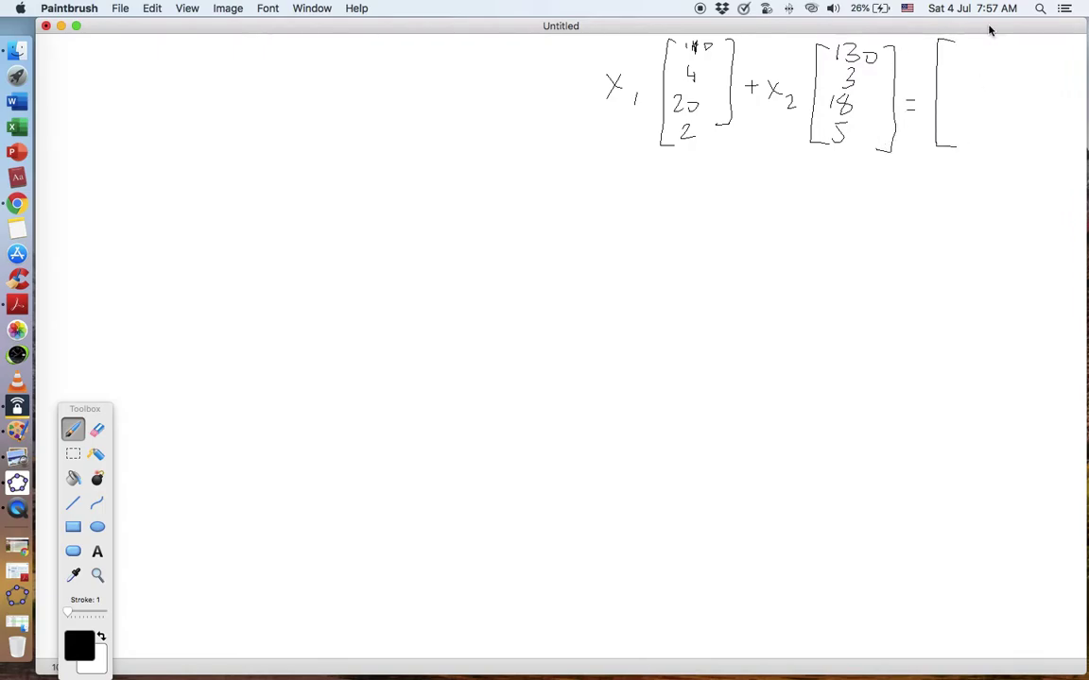
pyautogui.moveTo(960, 53)
pyautogui.mouseDown()
pyautogui.moveTo(970, 62)
pyautogui.moveTo(983, 47)
pyautogui.moveTo(994, 59)
pyautogui.moveTo(954, 115)
pyautogui.moveTo(983, 117)
pyautogui.moveTo(964, 140)
pyautogui.moveTo(971, 129)
pyautogui.mouseUp()
pyautogui.moveTo(999, 44); pyautogui.dragTo(989, 146)
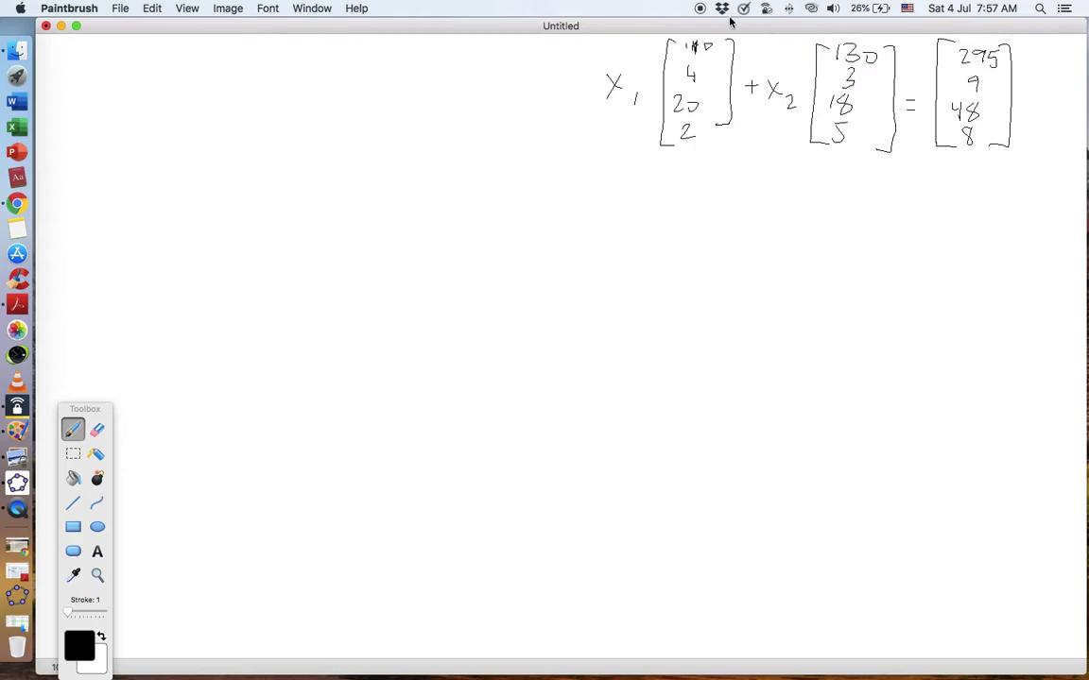
pyautogui.moveTo(563, 85); pyautogui.dragTo(565, 120)
# - Label part b), then draw the left bracket and the top row 110, 130, 295
pyautogui.moveTo(555, 199); pyautogui.dragTo(556, 225)
pyautogui.moveTo(564, 182); pyautogui.dragTo(563, 242)
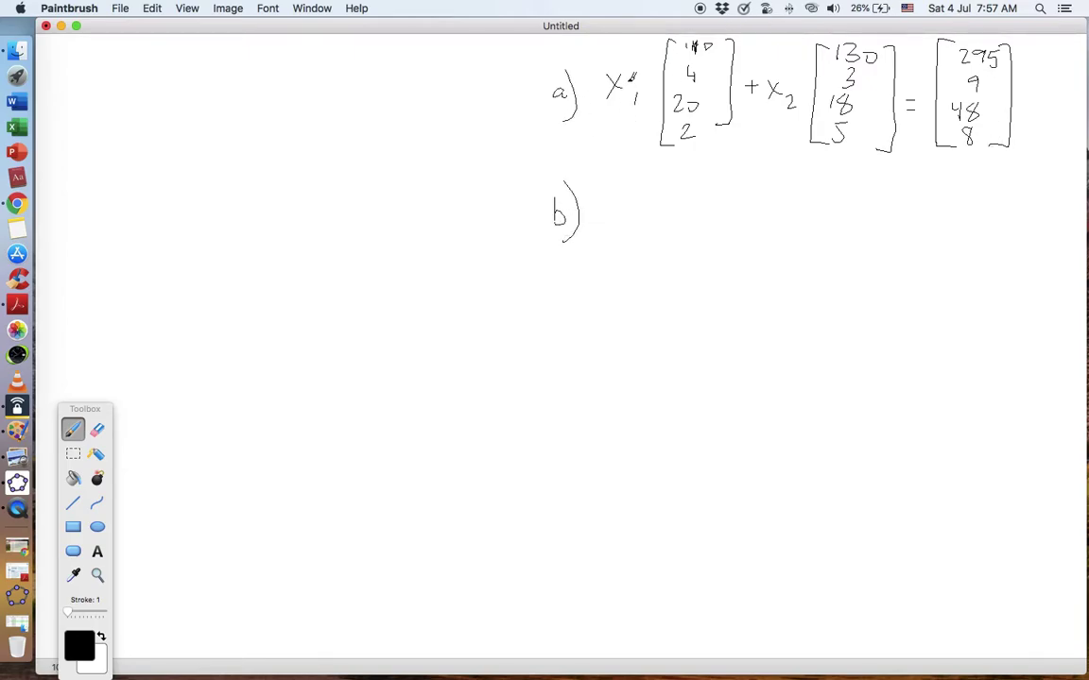
pyautogui.moveTo(629, 168)
pyautogui.mouseDown()
pyautogui.moveTo(613, 253)
pyautogui.moveTo(614, 342)
pyautogui.moveTo(624, 346)
pyautogui.mouseUp()
pyautogui.moveTo(632, 181); pyautogui.dragTo(632, 194)
pyautogui.moveTo(639, 181)
pyautogui.mouseDown()
pyautogui.moveTo(640, 193)
pyautogui.moveTo(653, 184)
pyautogui.moveTo(715, 197)
pyautogui.mouseUp()
pyautogui.moveTo(721, 184)
pyautogui.mouseDown()
pyautogui.moveTo(722, 198)
pyautogui.moveTo(749, 188)
pyautogui.moveTo(845, 195)
pyautogui.mouseUp()
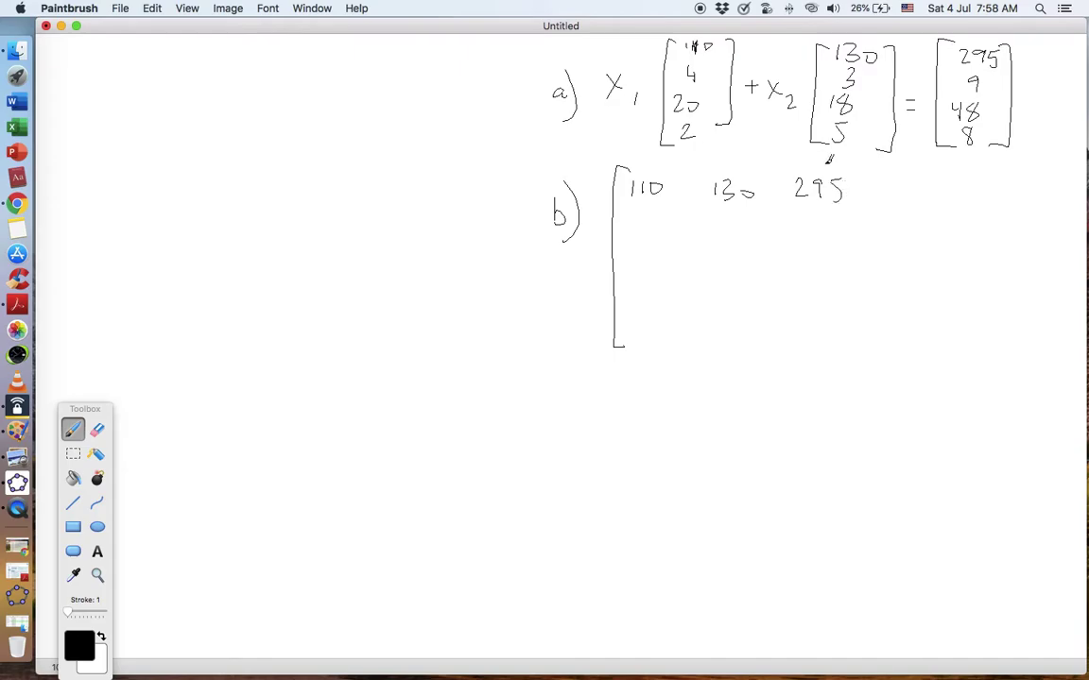
# - Fill in the rows 4 3 9, 20 18 48 and 2 5 8, then close the bracket
pyautogui.moveTo(644, 216)
pyautogui.mouseDown()
pyautogui.moveTo(643, 280)
pyautogui.moveTo(659, 268)
pyautogui.mouseUp()
pyautogui.moveTo(638, 321); pyautogui.dragTo(653, 339)
pyautogui.moveTo(725, 219)
pyautogui.mouseDown()
pyautogui.moveTo(722, 281)
pyautogui.moveTo(739, 268)
pyautogui.mouseUp()
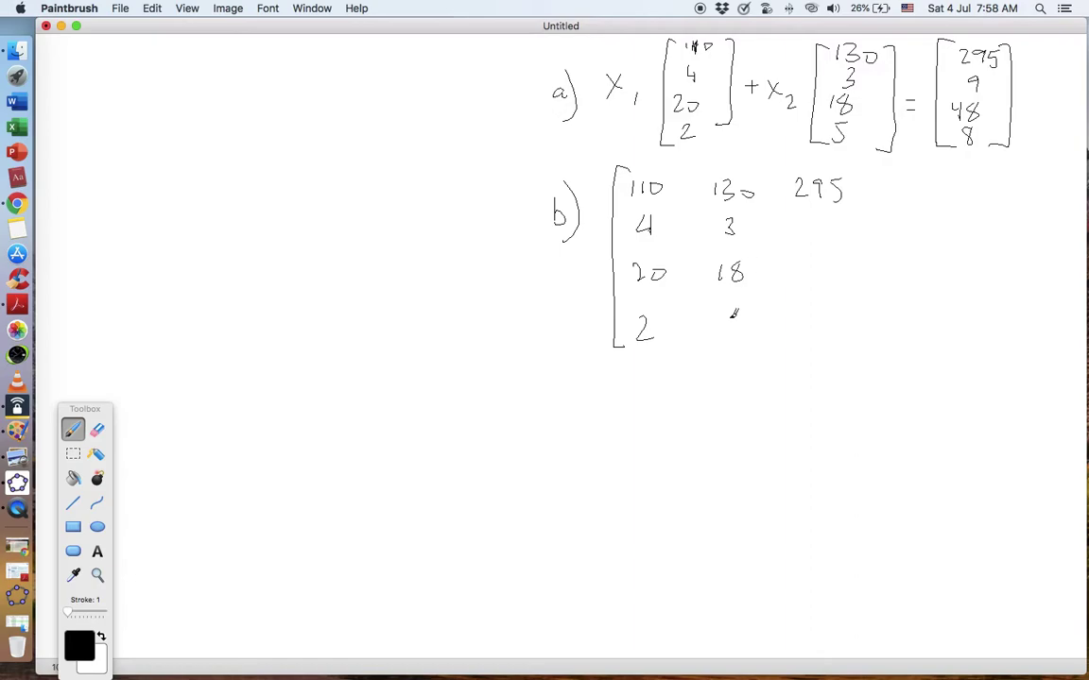
pyautogui.moveTo(723, 314); pyautogui.dragTo(721, 334)
pyautogui.moveTo(723, 313); pyautogui.dragTo(736, 312)
pyautogui.moveTo(827, 221)
pyautogui.mouseDown()
pyautogui.moveTo(830, 285)
pyautogui.moveTo(844, 260)
pyautogui.mouseUp()
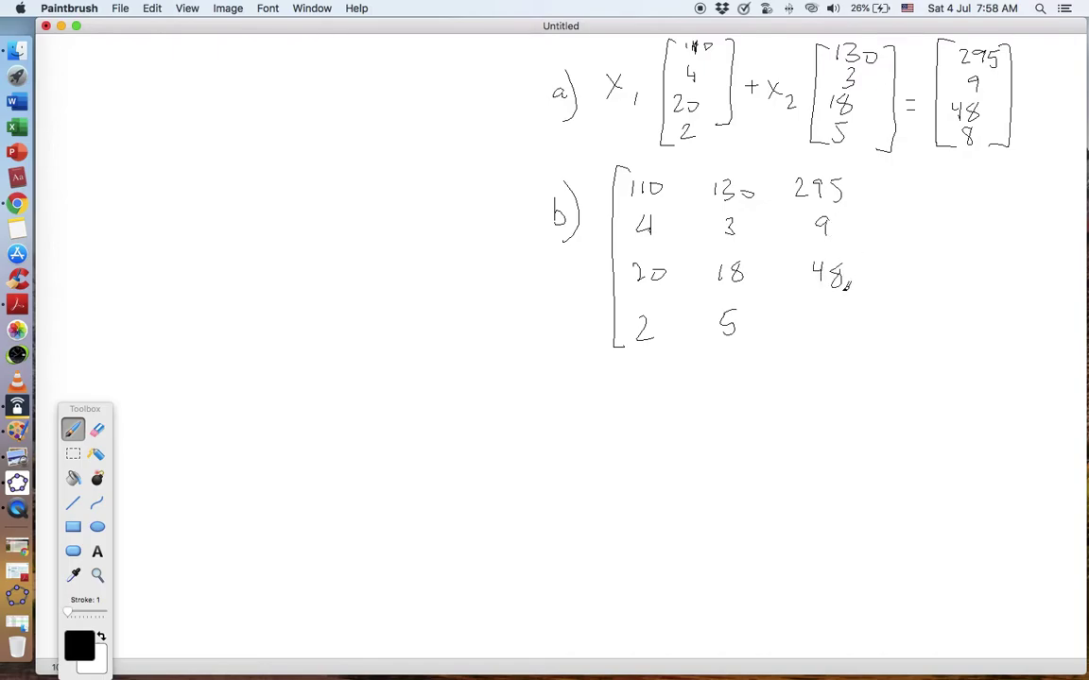
pyautogui.moveTo(828, 304); pyautogui.dragTo(830, 307)
pyautogui.moveTo(850, 168); pyautogui.dragTo(850, 329)
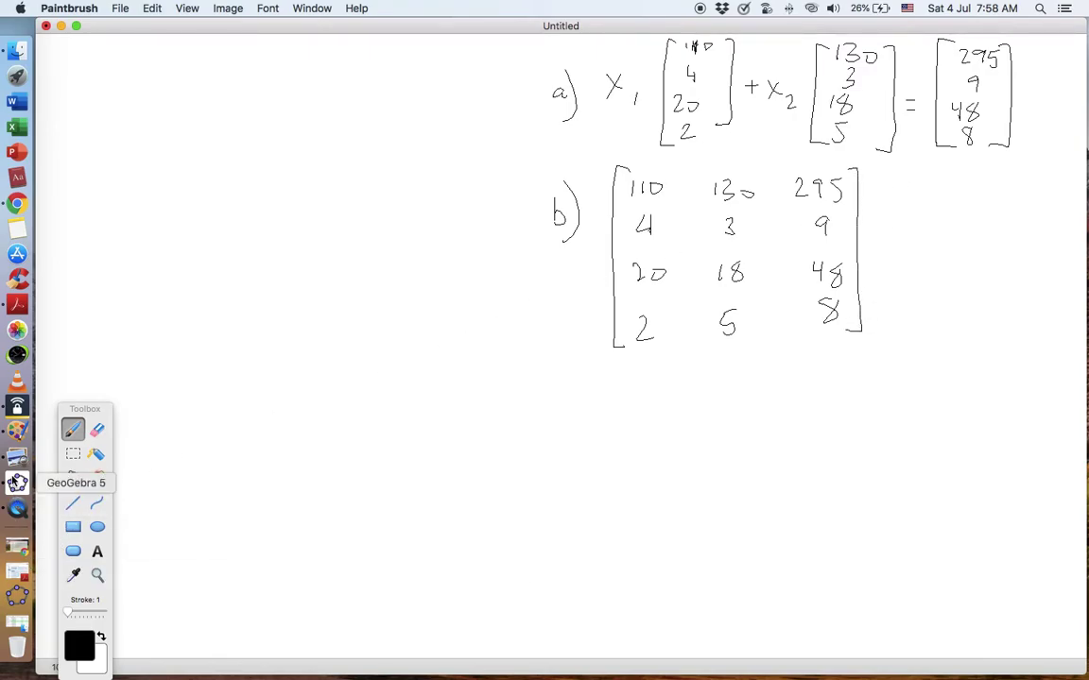
# - Select GeoGebra's reduced matrix M2 and arrange it beside the Paintbrush canvas
pyautogui.click(17, 483)
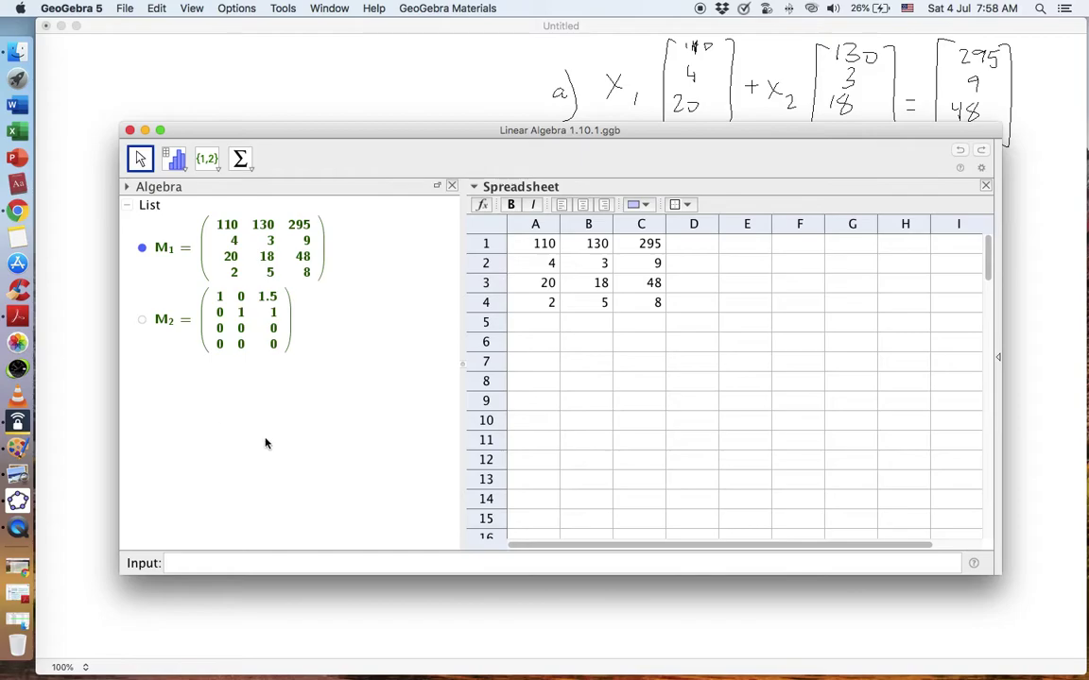
pyautogui.click(261, 320)
pyautogui.moveTo(359, 135); pyautogui.dragTo(282, 73)
pyautogui.click(34, 40)
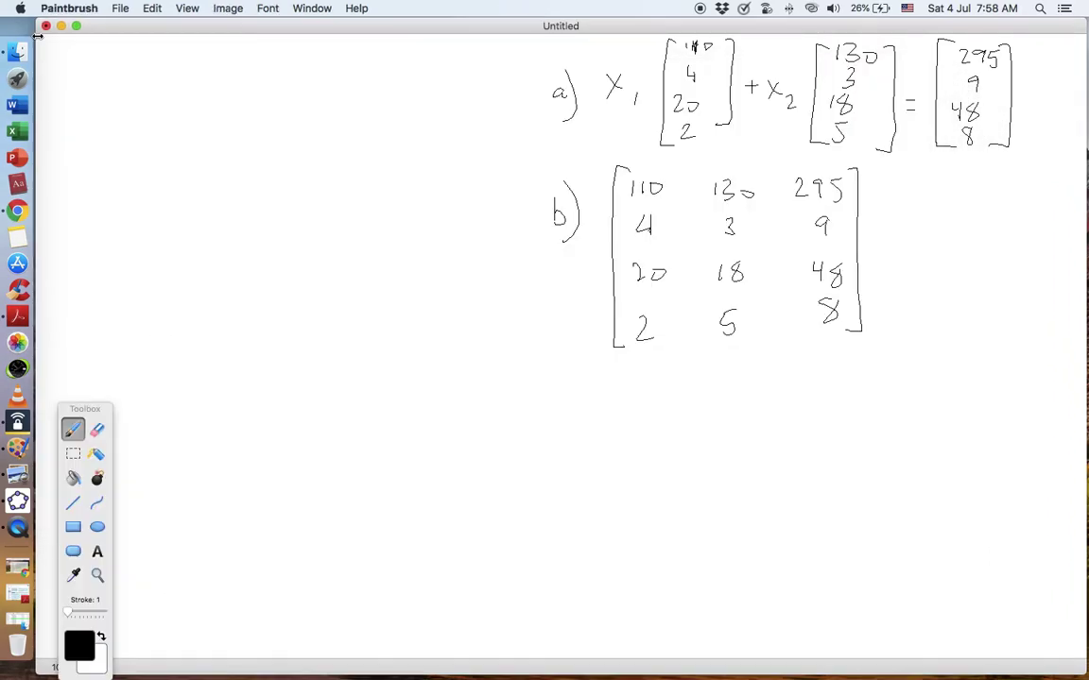
pyautogui.moveTo(34, 40); pyautogui.dragTo(514, 66)
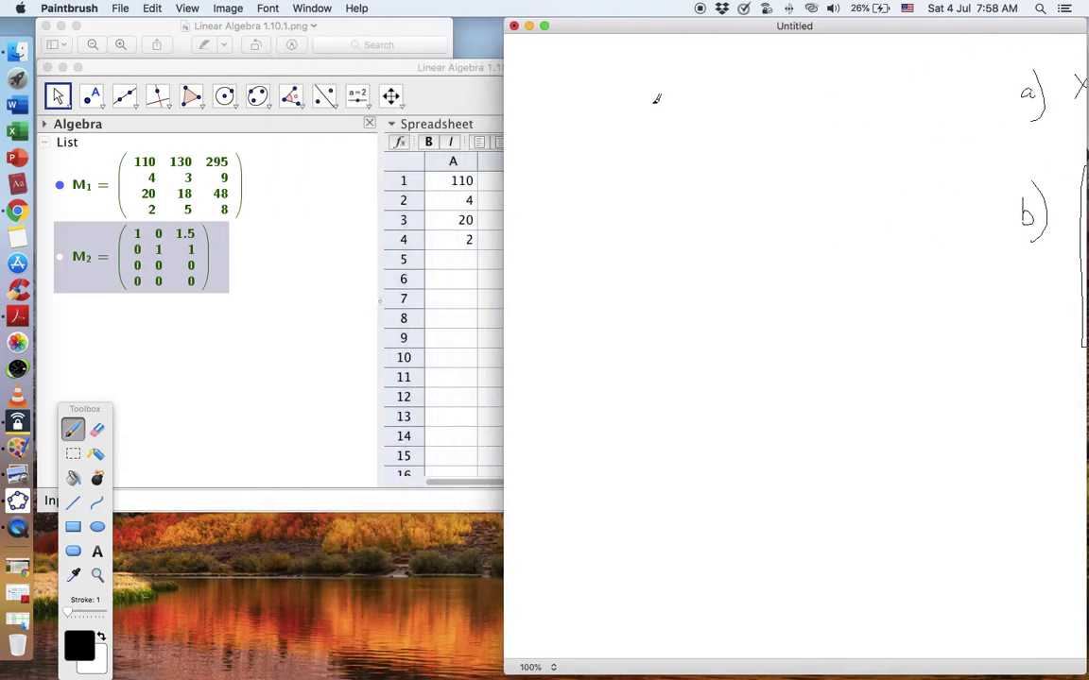
pyautogui.hscroll(15, 661, 101)
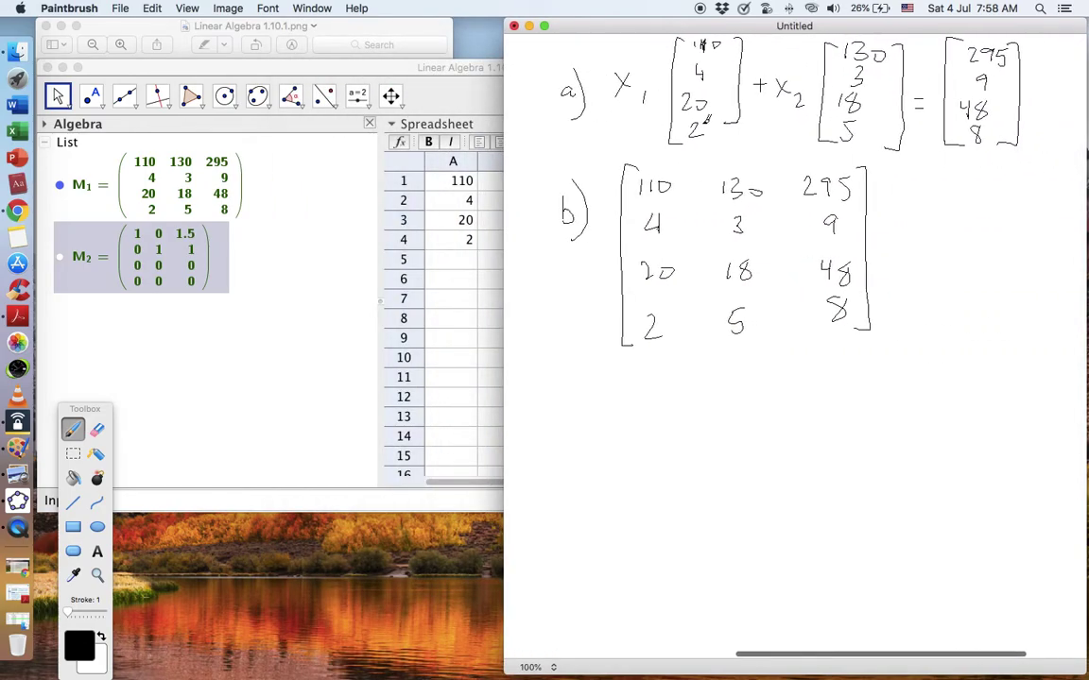
pyautogui.hscroll(-1, 794, 350)
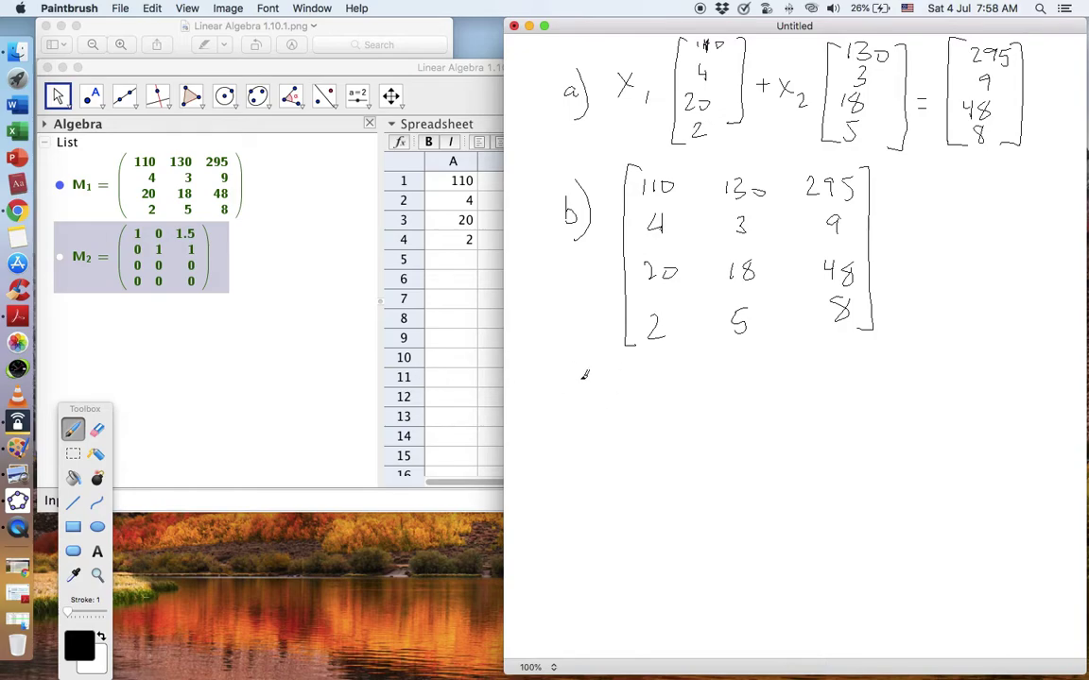
# - Write x1 = 1.5 serving and x2 = 1 serving below the b) matrix
pyautogui.moveTo(579, 391)
pyautogui.mouseDown()
pyautogui.moveTo(591, 411)
pyautogui.moveTo(580, 412)
pyautogui.moveTo(599, 422)
pyautogui.moveTo(623, 395)
pyautogui.mouseUp()
pyautogui.moveTo(612, 403)
pyautogui.mouseDown()
pyautogui.moveTo(669, 405)
pyautogui.moveTo(686, 381)
pyautogui.moveTo(702, 403)
pyautogui.moveTo(749, 389)
pyautogui.moveTo(799, 401)
pyautogui.moveTo(794, 423)
pyautogui.mouseUp()
pyautogui.click(662, 405)
pyautogui.moveTo(571, 461); pyautogui.dragTo(585, 482)
pyautogui.moveTo(585, 461)
pyautogui.mouseDown()
pyautogui.moveTo(571, 482)
pyautogui.moveTo(606, 495)
pyautogui.moveTo(623, 473)
pyautogui.mouseUp()
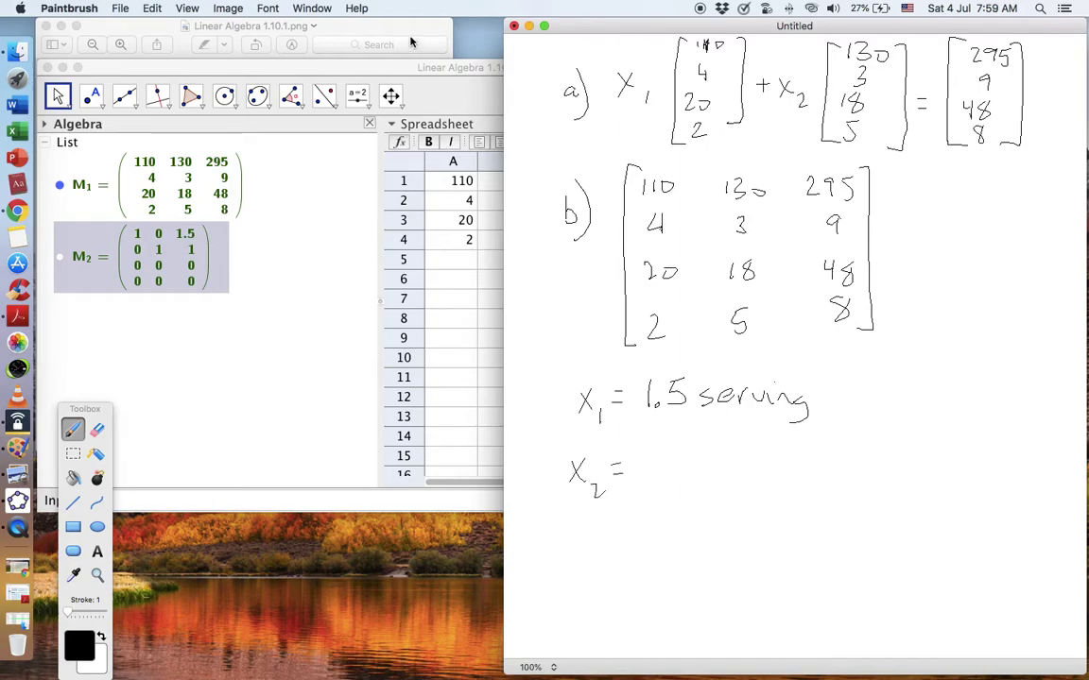
pyautogui.press('super+Tab')
pyautogui.click(196, 463)
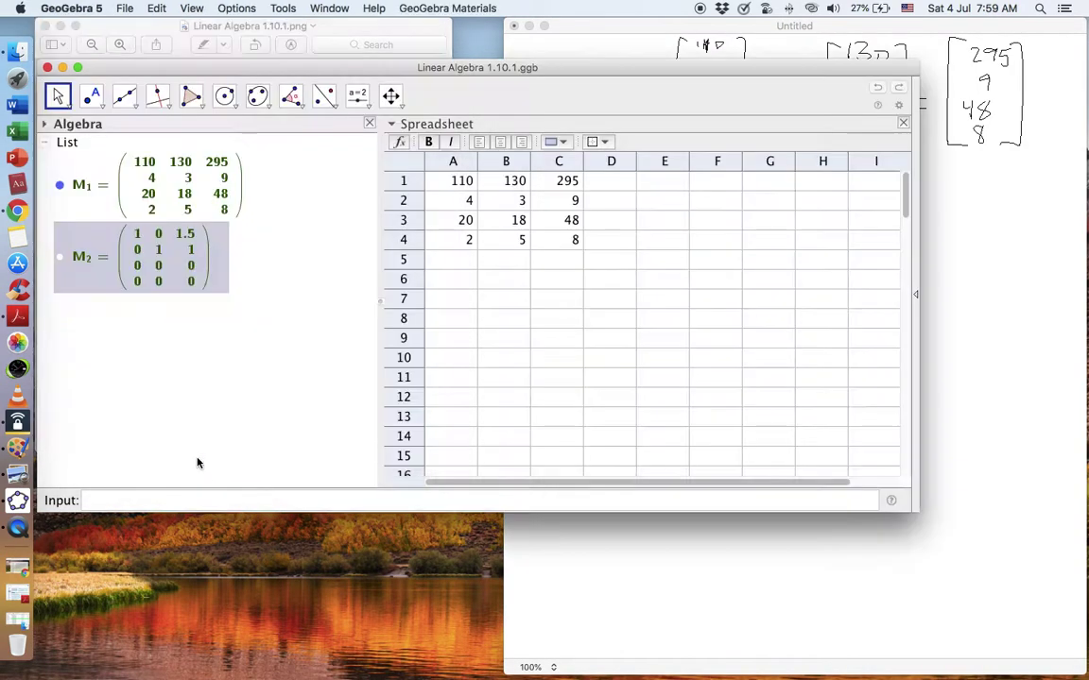
pyautogui.click(641, 28)
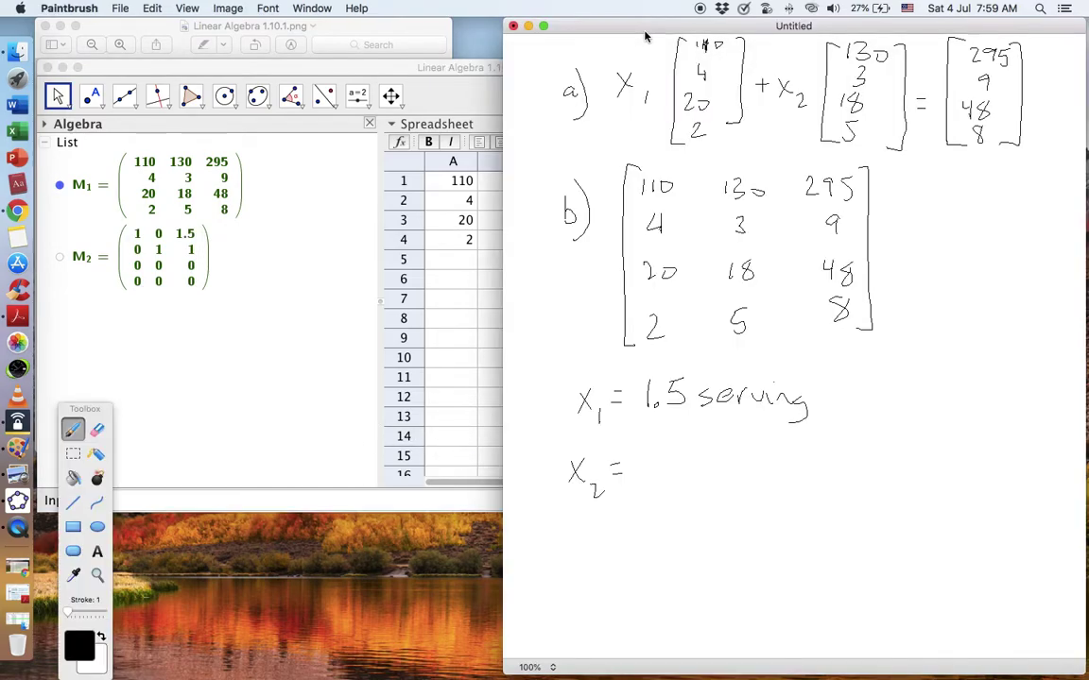
pyautogui.moveTo(641, 464)
pyautogui.mouseDown()
pyautogui.moveTo(651, 452)
pyautogui.moveTo(698, 452)
pyautogui.moveTo(727, 465)
pyautogui.moveTo(729, 487)
pyautogui.moveTo(736, 464)
pyautogui.mouseUp()
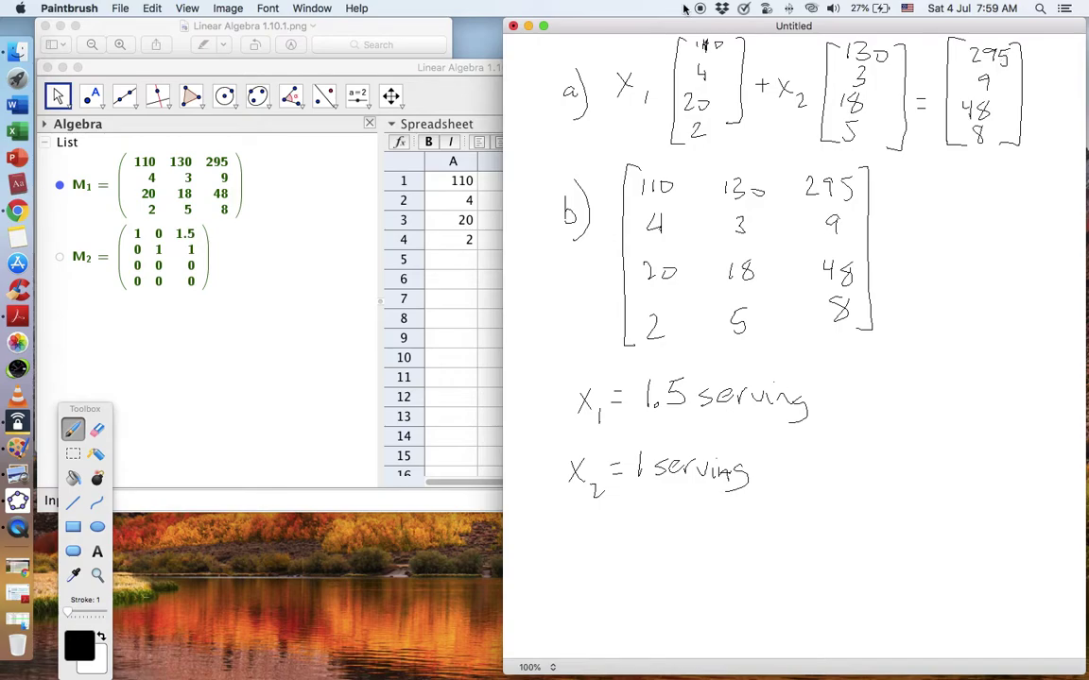
# - Select and delete everything on the Paintbrush canvas
pyautogui.press('s')
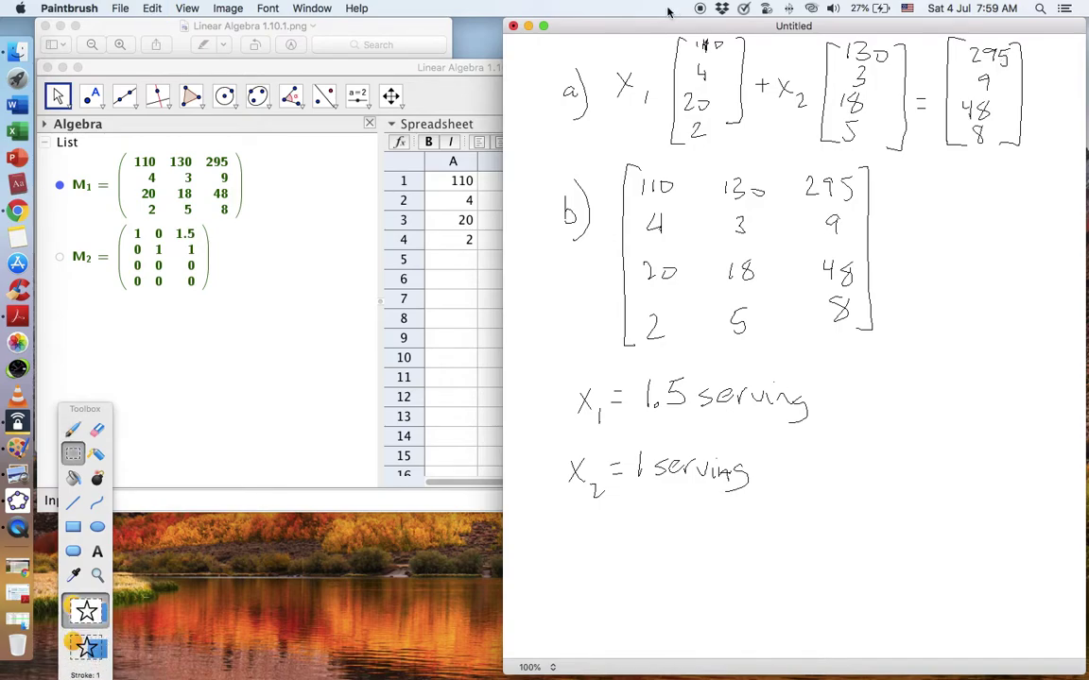
pyautogui.press('super+c')
pyautogui.press('Delete')
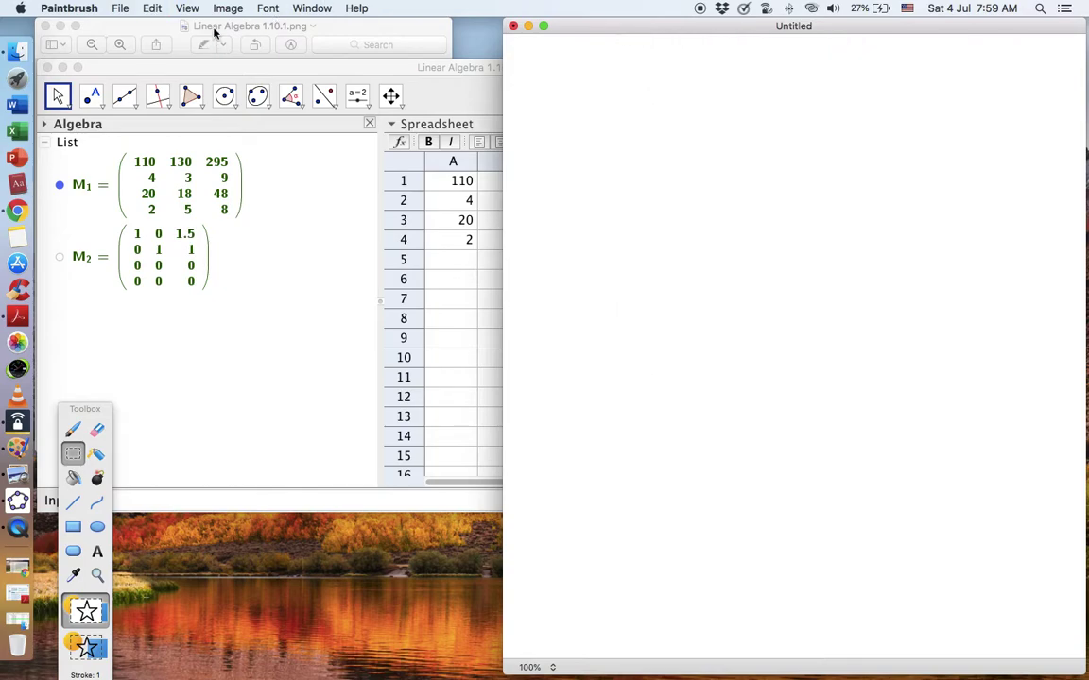
# - Open Linear Algebra 1.10.4.png and 1.10.4a.png from Math Videos, closing the cereal problem image
pyautogui.click(17, 52)
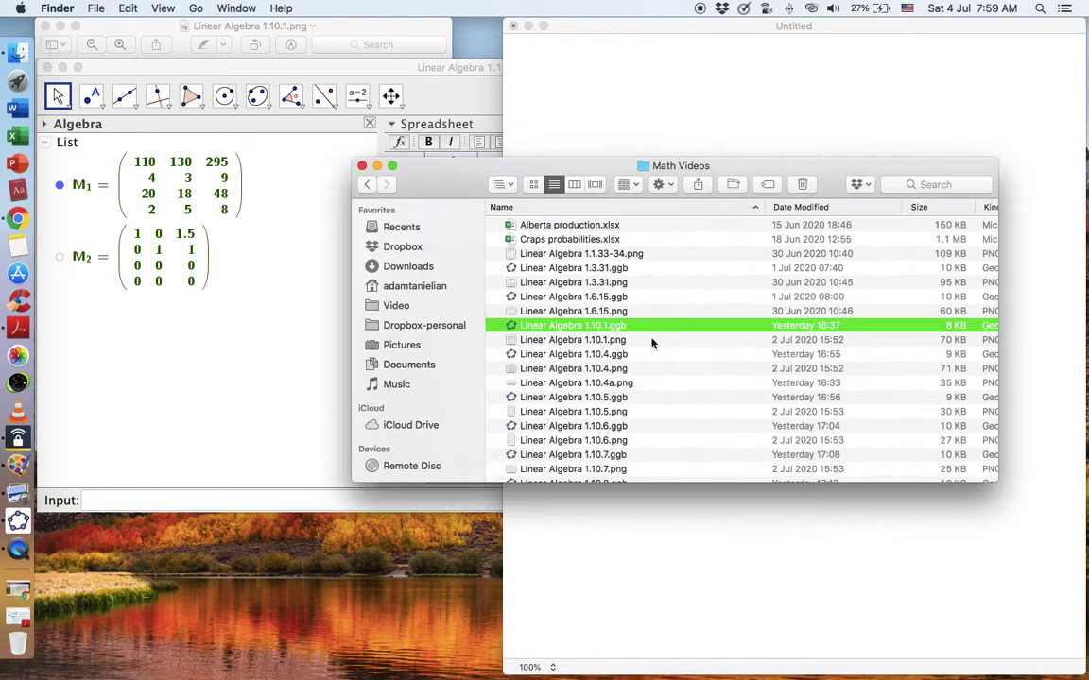
pyautogui.doubleClick(579, 368)
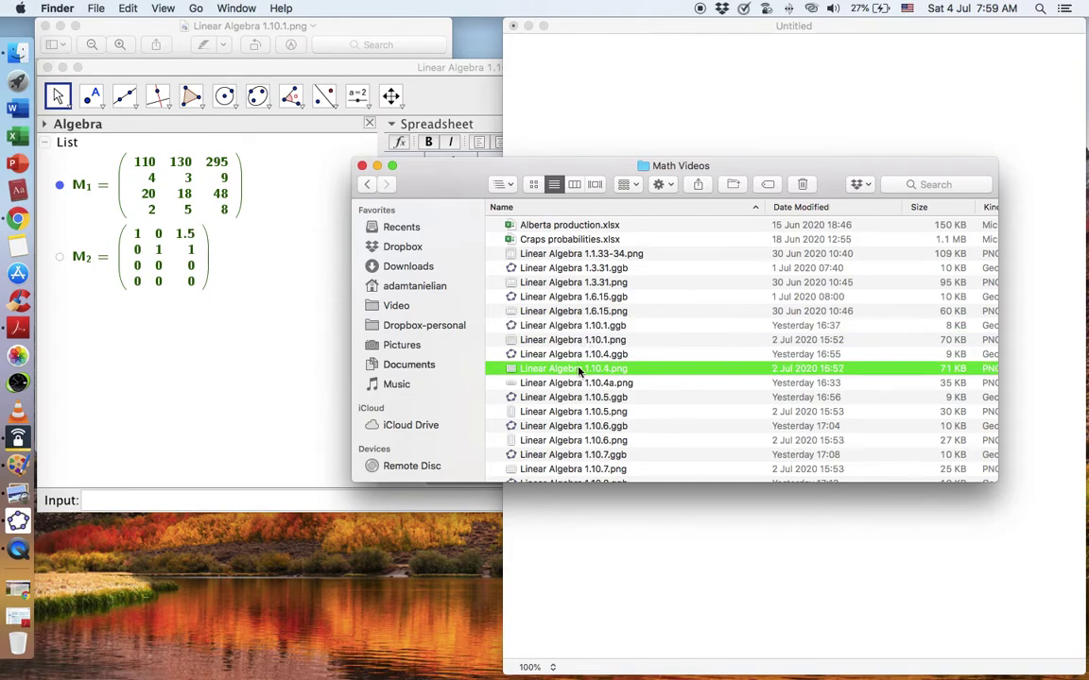
pyautogui.click(44, 25)
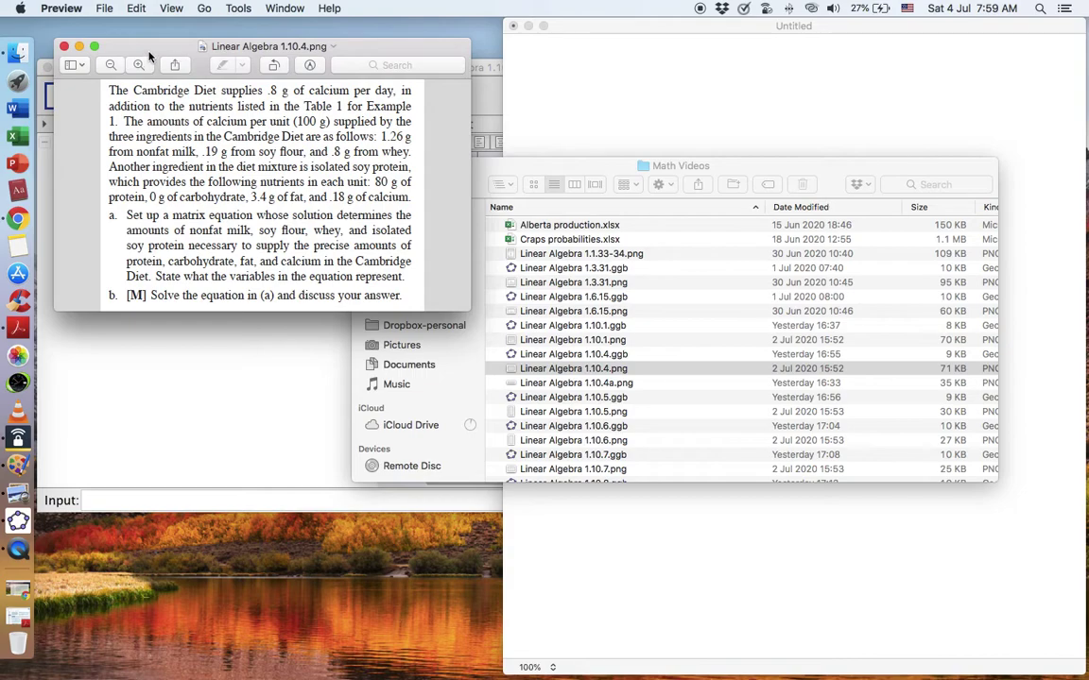
pyautogui.moveTo(135, 49); pyautogui.dragTo(133, 33)
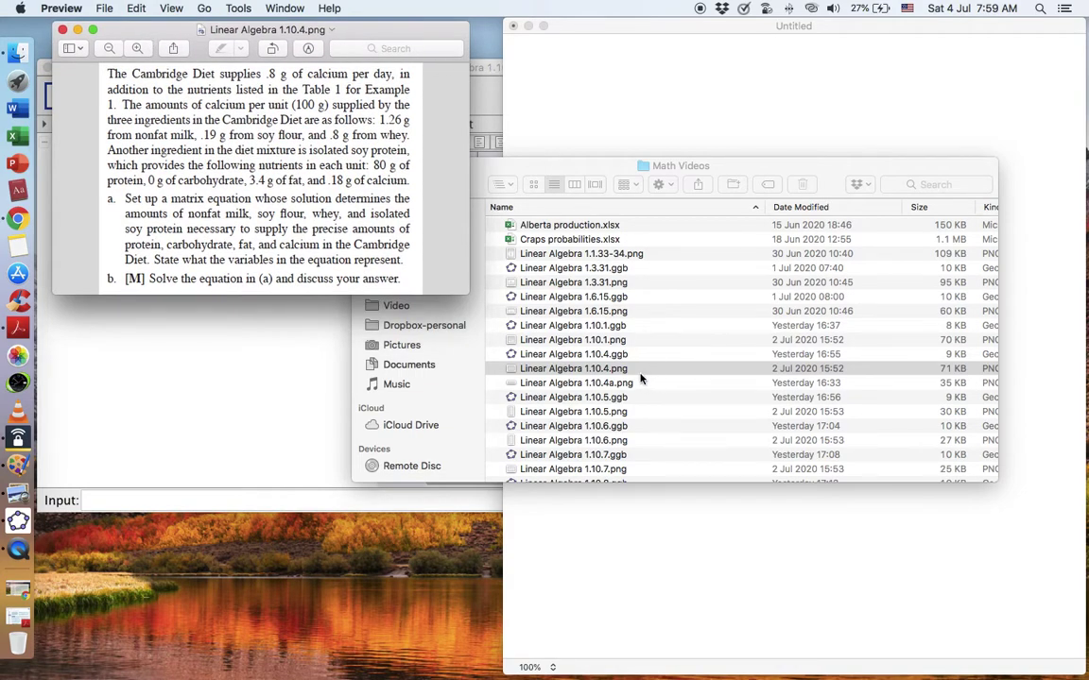
pyautogui.doubleClick(561, 384)
pyautogui.moveTo(286, 65); pyautogui.dragTo(227, 323)
pyautogui.click(526, 176)
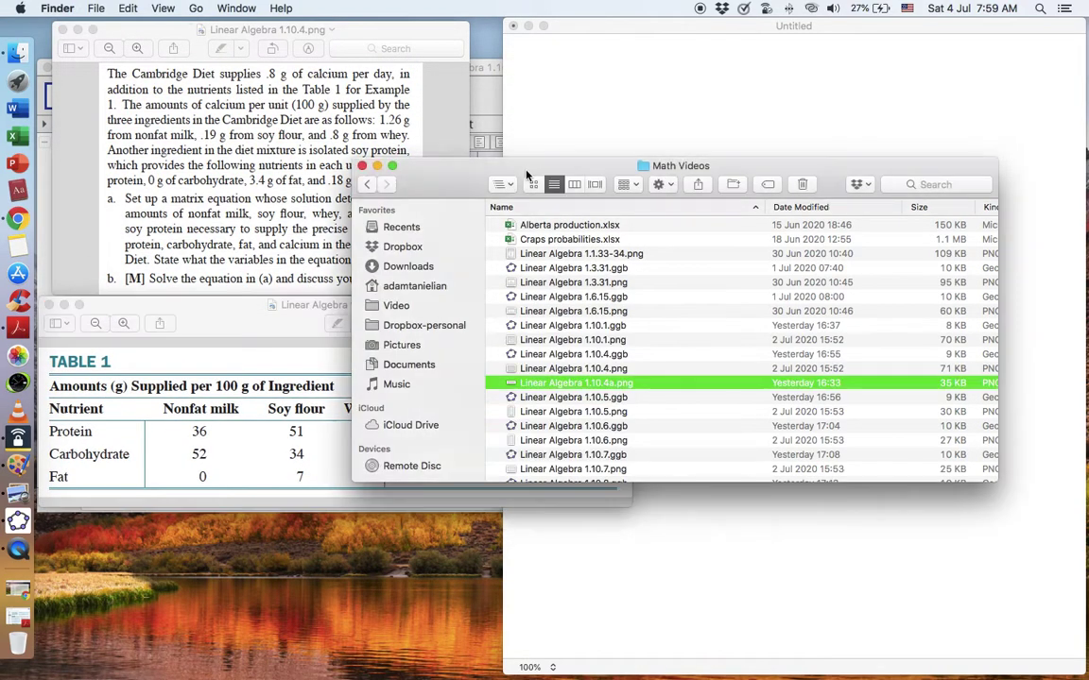
# - Open Linear Algebra 1.10.4.ggb and arrange the problem text, Table 1 and canvas with the brush selected
pyautogui.doubleClick(530, 355)
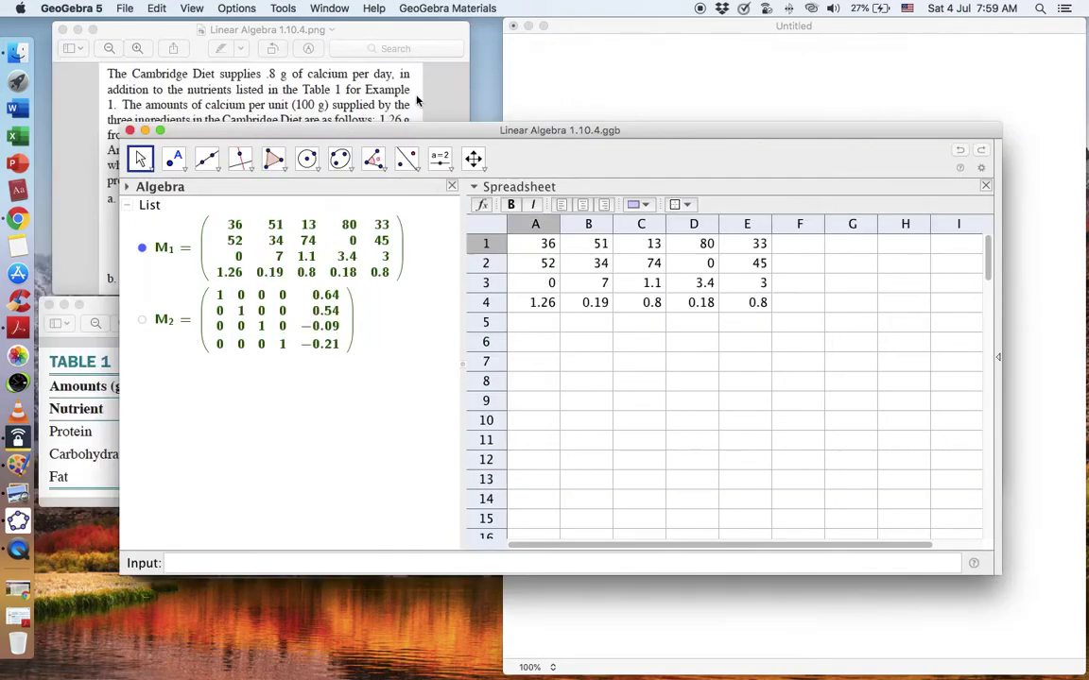
pyautogui.moveTo(272, 130); pyautogui.dragTo(247, 201)
pyautogui.click(63, 329)
pyautogui.click(79, 142)
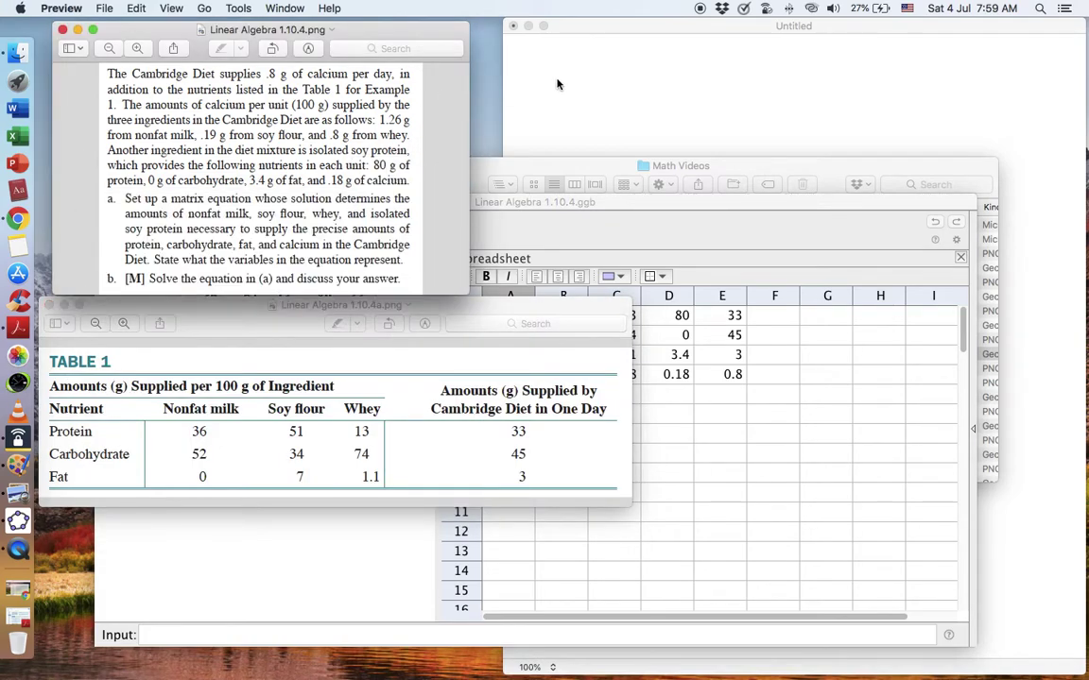
pyautogui.click(578, 32)
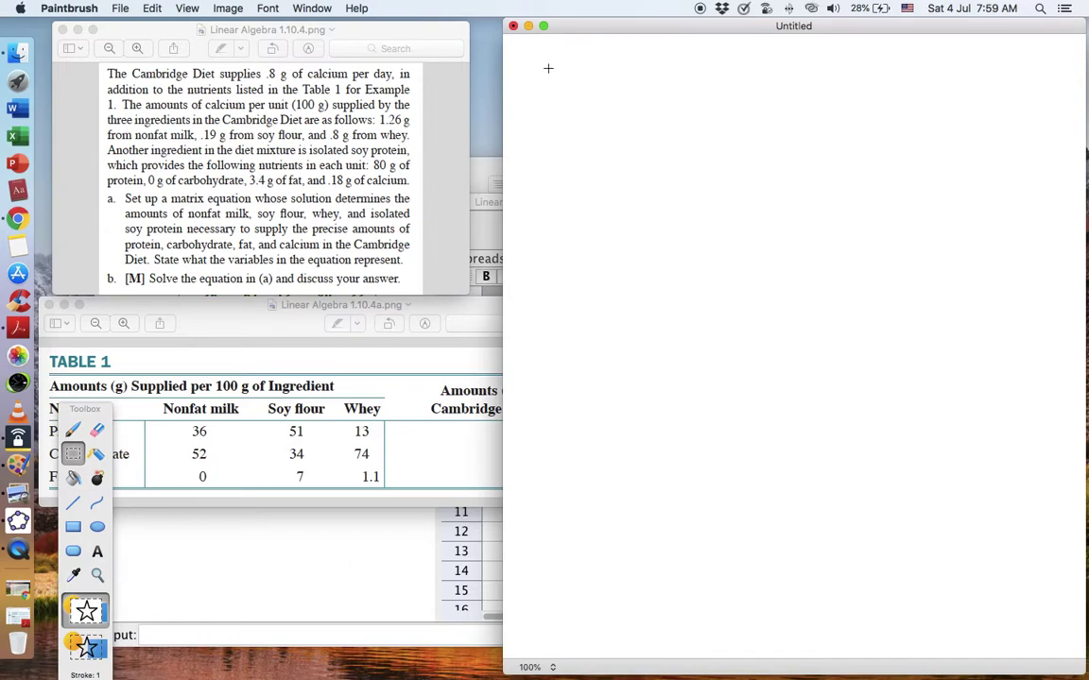
pyautogui.click(73, 430)
pyautogui.click(265, 324)
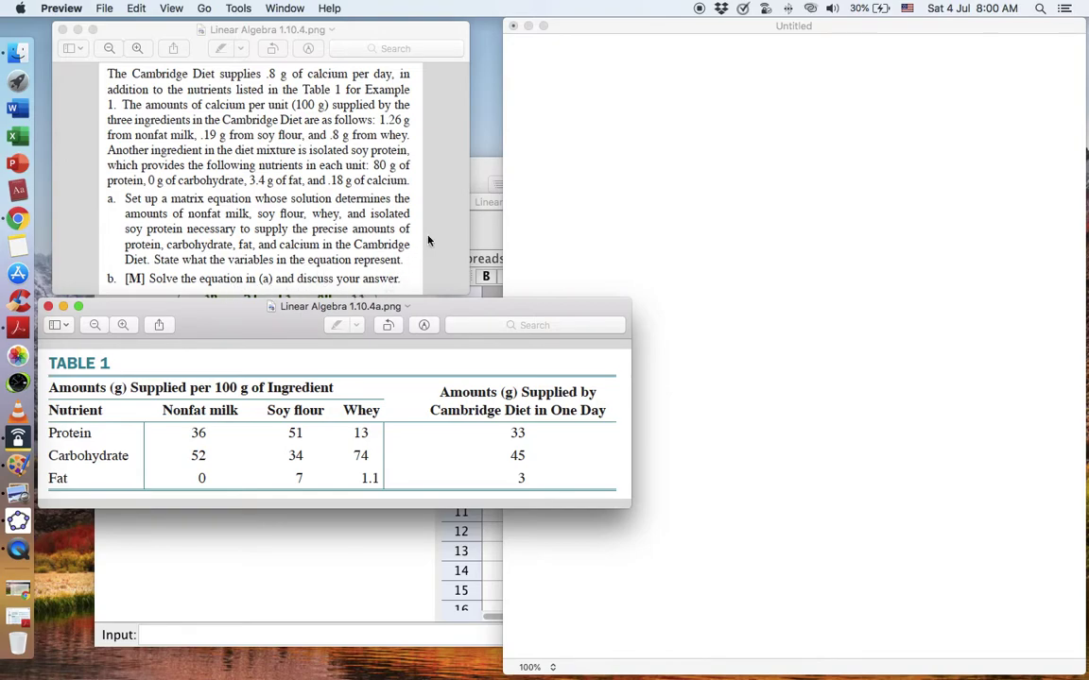
# - Write row labels P, C, F, Ca, a left bracket, and column labels M, Sf, W, Sp
pyautogui.click(533, 75)
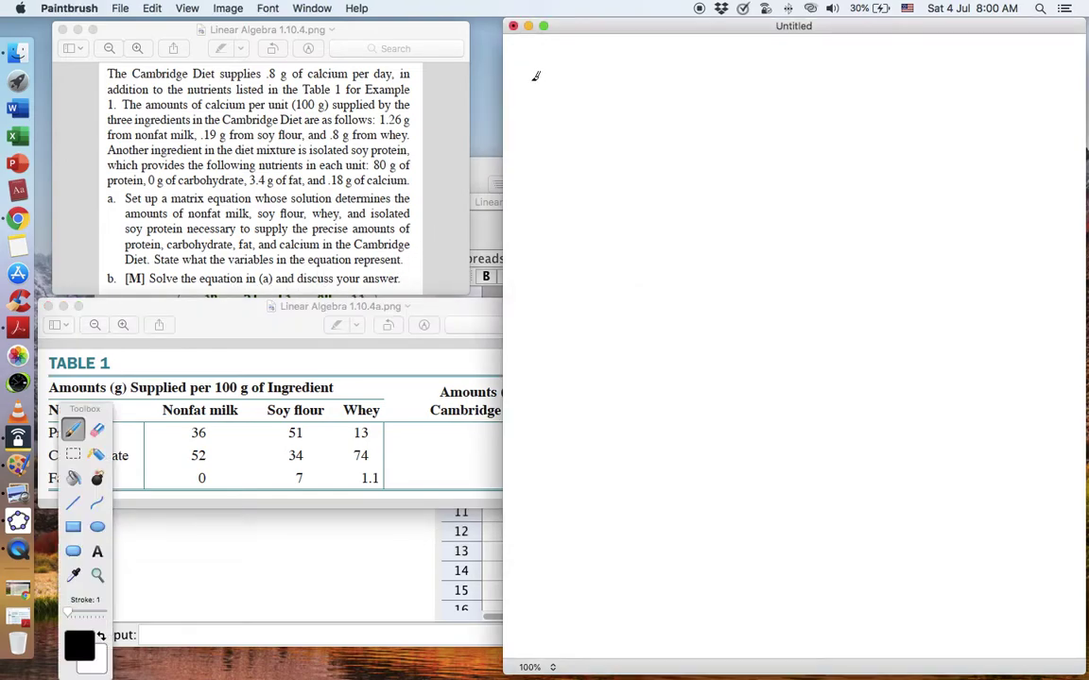
pyautogui.moveTo(534, 75); pyautogui.dragTo(535, 90)
pyautogui.moveTo(537, 120)
pyautogui.mouseDown()
pyautogui.moveTo(546, 135)
pyautogui.moveTo(528, 179)
pyautogui.moveTo(537, 163)
pyautogui.mouseUp()
pyautogui.moveTo(525, 171); pyautogui.dragTo(534, 171)
pyautogui.moveTo(531, 213)
pyautogui.mouseDown()
pyautogui.moveTo(532, 227)
pyautogui.moveTo(549, 226)
pyautogui.mouseUp()
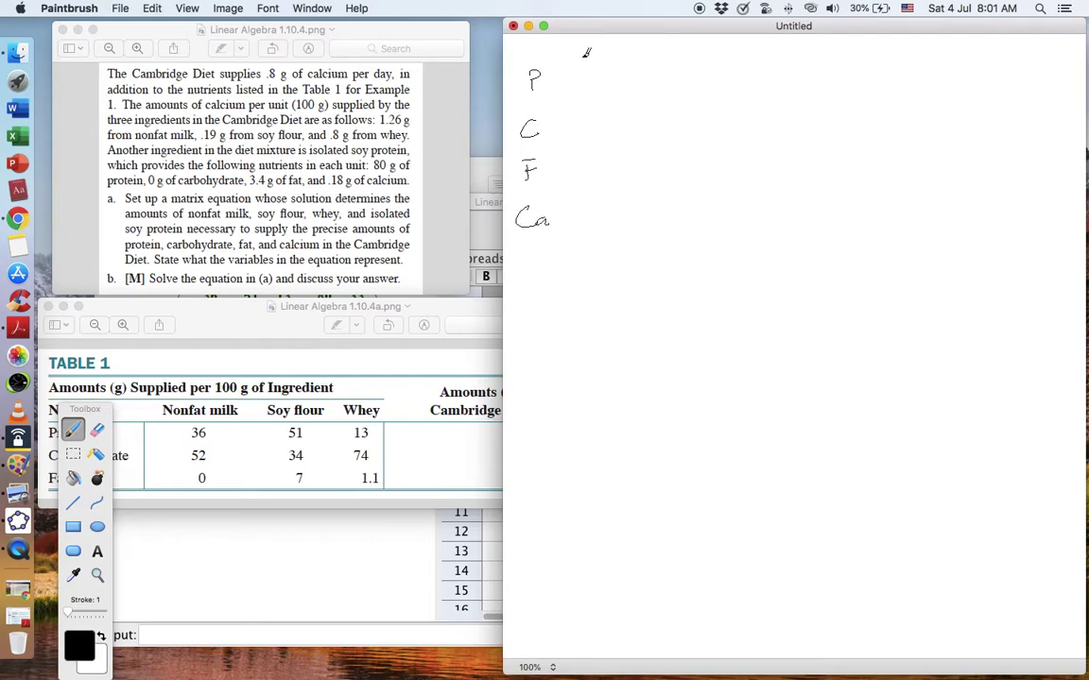
pyautogui.moveTo(580, 58)
pyautogui.mouseDown()
pyautogui.moveTo(568, 99)
pyautogui.moveTo(587, 237)
pyautogui.mouseUp()
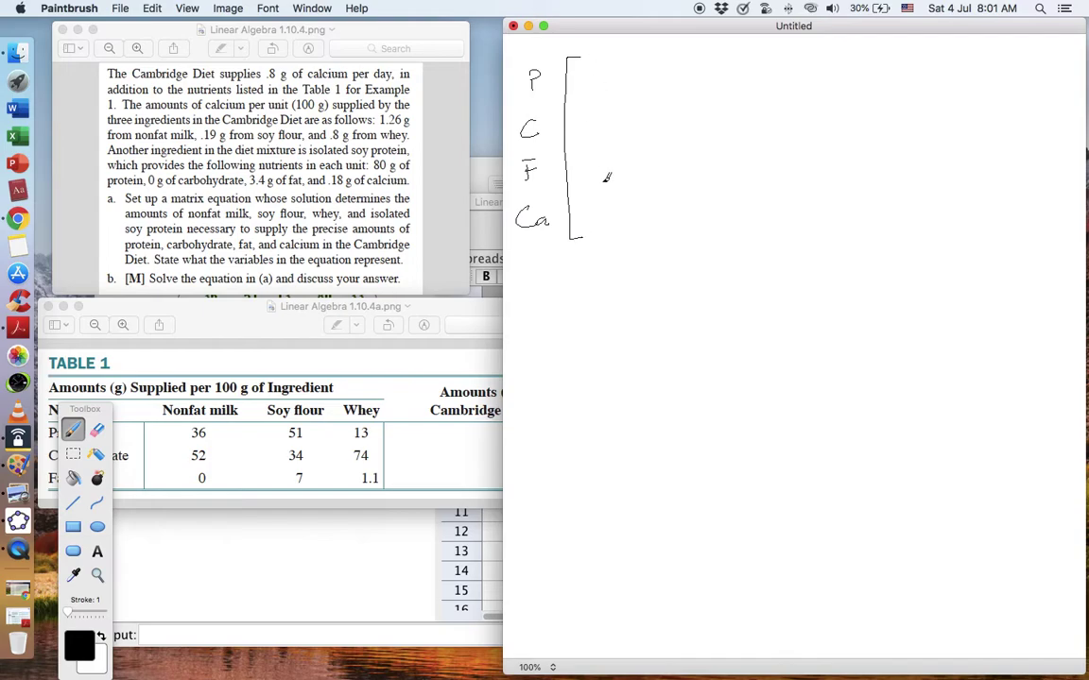
pyautogui.moveTo(585, 275); pyautogui.dragTo(655, 277)
pyautogui.moveTo(649, 269); pyautogui.dragTo(726, 258)
pyautogui.moveTo(751, 264)
pyautogui.mouseDown()
pyautogui.moveTo(742, 275)
pyautogui.moveTo(763, 267)
pyautogui.mouseUp()
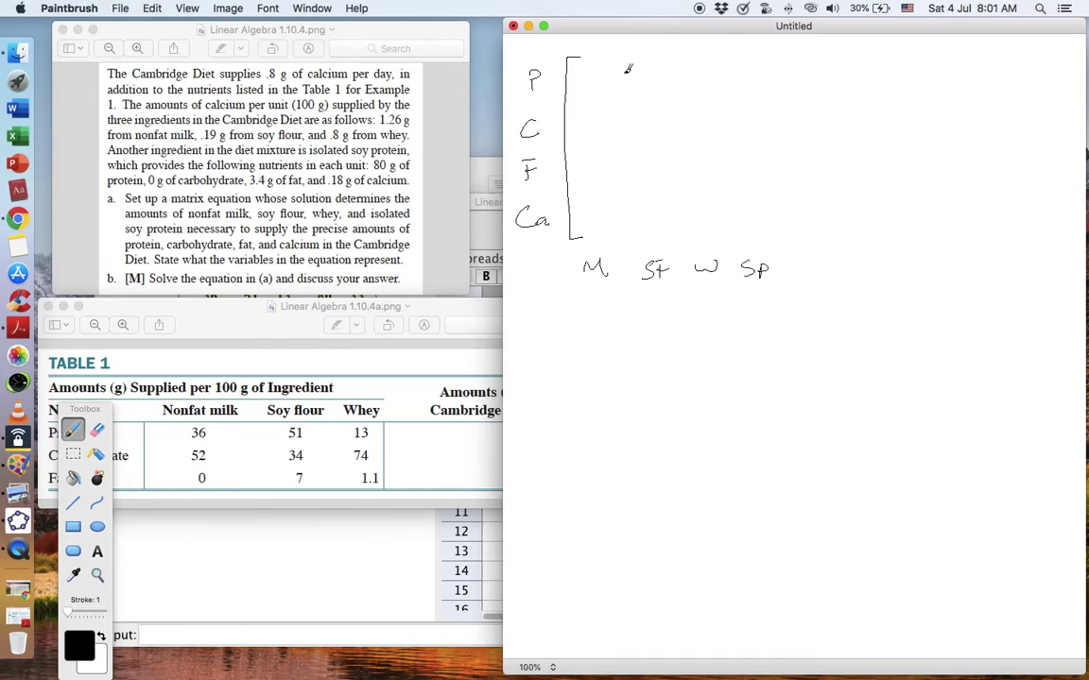
# - Fill the nonfat milk column with 36, 52, 0 and 1.26
pyautogui.moveTo(588, 70); pyautogui.dragTo(584, 83)
pyautogui.moveTo(605, 66); pyautogui.dragTo(601, 82)
pyautogui.moveTo(588, 114)
pyautogui.mouseDown()
pyautogui.moveTo(578, 138)
pyautogui.moveTo(607, 138)
pyautogui.moveTo(595, 160)
pyautogui.mouseUp()
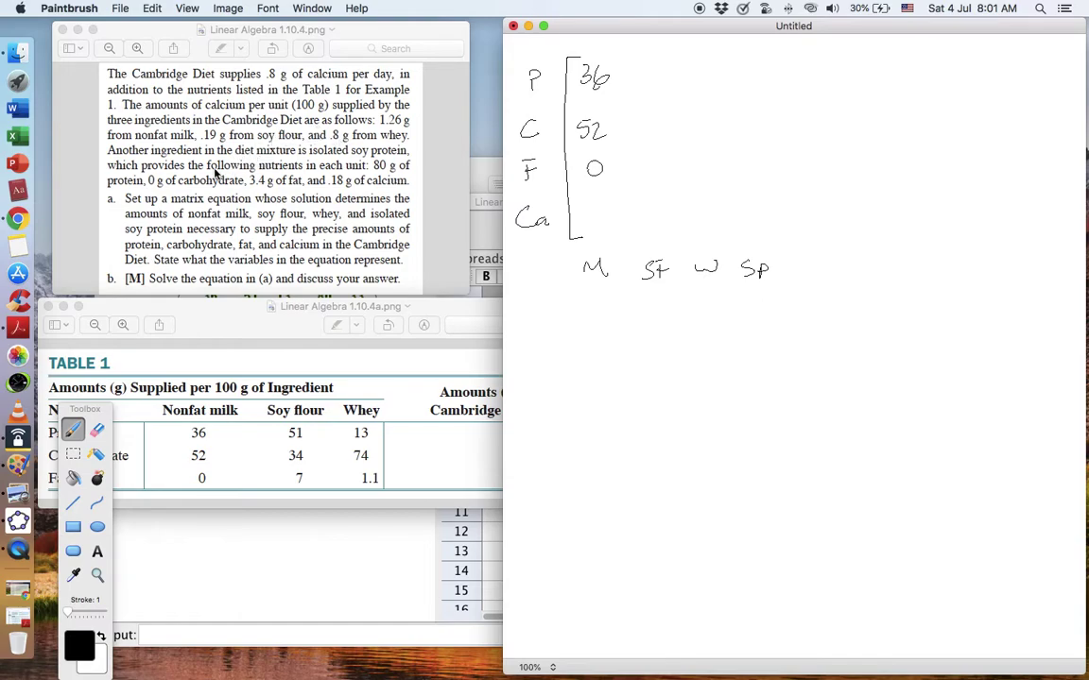
pyautogui.click(367, 111)
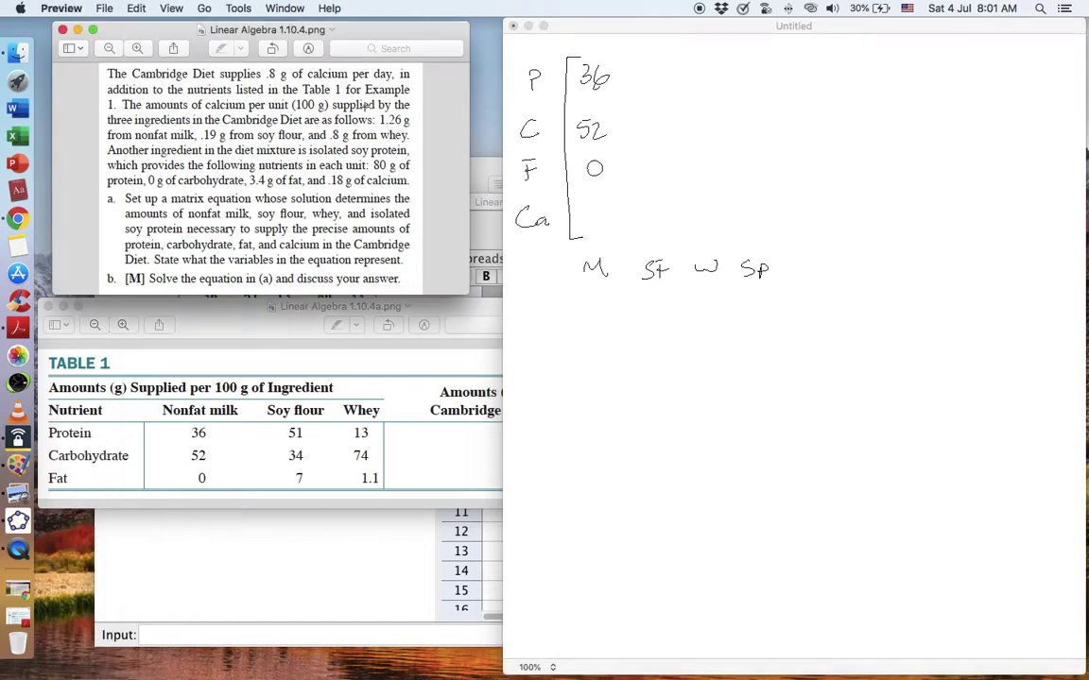
pyautogui.moveTo(366, 106); pyautogui.dragTo(417, 135)
pyautogui.click(546, 42)
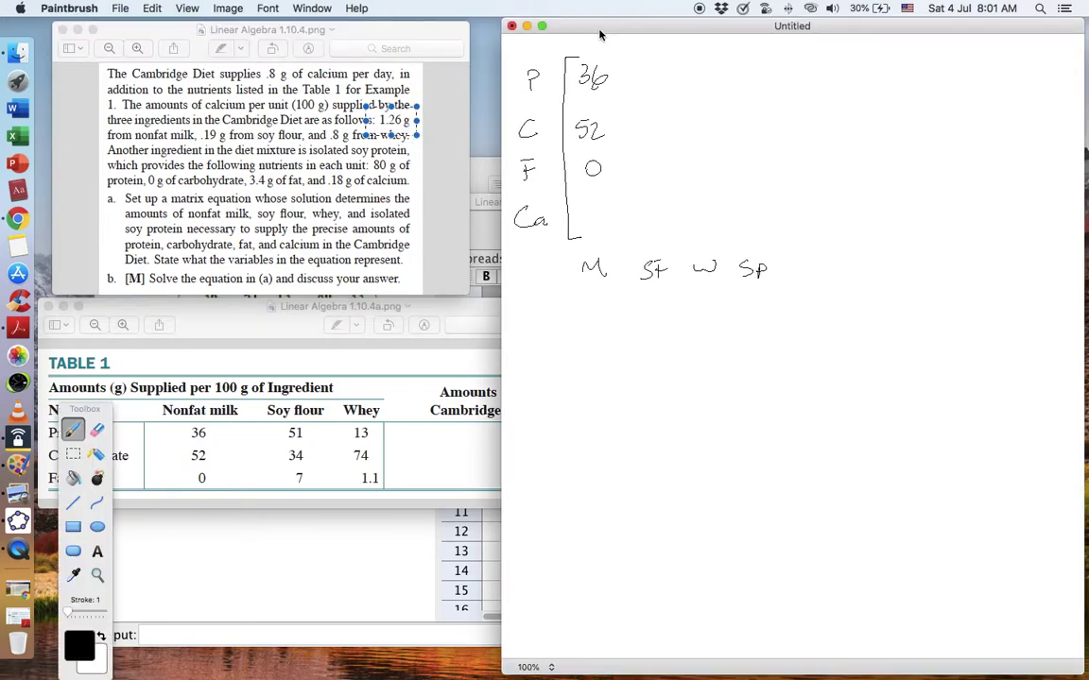
pyautogui.click(587, 228)
pyautogui.moveTo(582, 220)
pyautogui.mouseDown()
pyautogui.moveTo(580, 230)
pyautogui.moveTo(608, 223)
pyautogui.mouseUp()
# - Fill the soy flour column with 51, 34 and .19
pyautogui.moveTo(638, 64)
pyautogui.mouseDown()
pyautogui.moveTo(648, 77)
pyautogui.moveTo(639, 83)
pyautogui.mouseUp()
pyautogui.moveTo(639, 65); pyautogui.dragTo(653, 63)
pyautogui.moveTo(661, 68)
pyautogui.mouseDown()
pyautogui.moveTo(641, 133)
pyautogui.moveTo(670, 130)
pyautogui.mouseUp()
pyautogui.moveTo(665, 114); pyautogui.dragTo(660, 179)
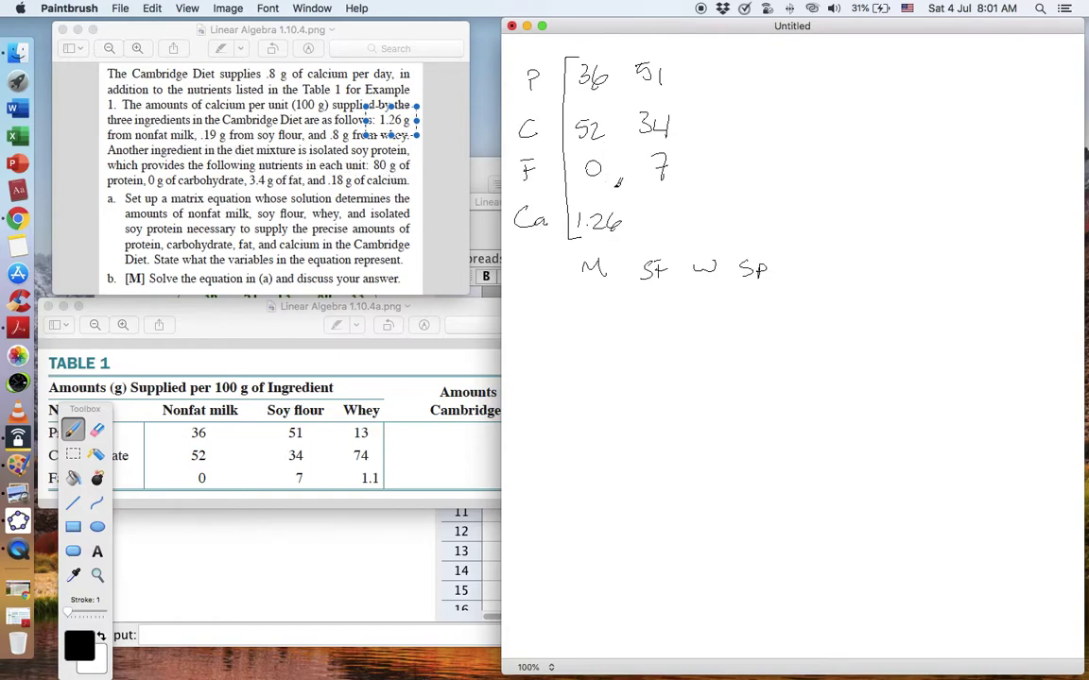
pyautogui.moveTo(666, 213)
pyautogui.mouseDown()
pyautogui.moveTo(665, 229)
pyautogui.moveTo(692, 225)
pyautogui.mouseUp()
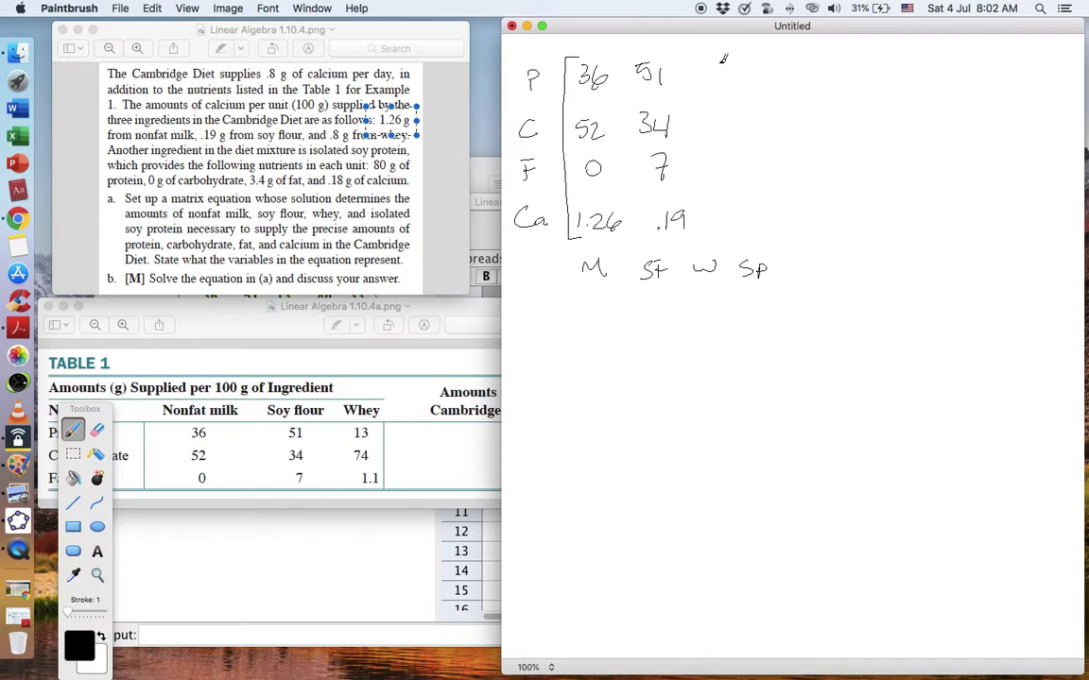
# - Fill the whey (13, 74, 1.1, .8) and soy protein (80, 3.4, .18) columns, then draw the augment bar
pyautogui.moveTo(708, 63); pyautogui.dragTo(708, 82)
pyautogui.moveTo(715, 63)
pyautogui.mouseDown()
pyautogui.moveTo(727, 71)
pyautogui.moveTo(707, 126)
pyautogui.moveTo(734, 117)
pyautogui.mouseUp()
pyautogui.moveTo(729, 106)
pyautogui.mouseDown()
pyautogui.moveTo(701, 173)
pyautogui.moveTo(725, 176)
pyautogui.mouseUp()
pyautogui.click(713, 170)
pyautogui.moveTo(725, 214); pyautogui.dragTo(729, 202)
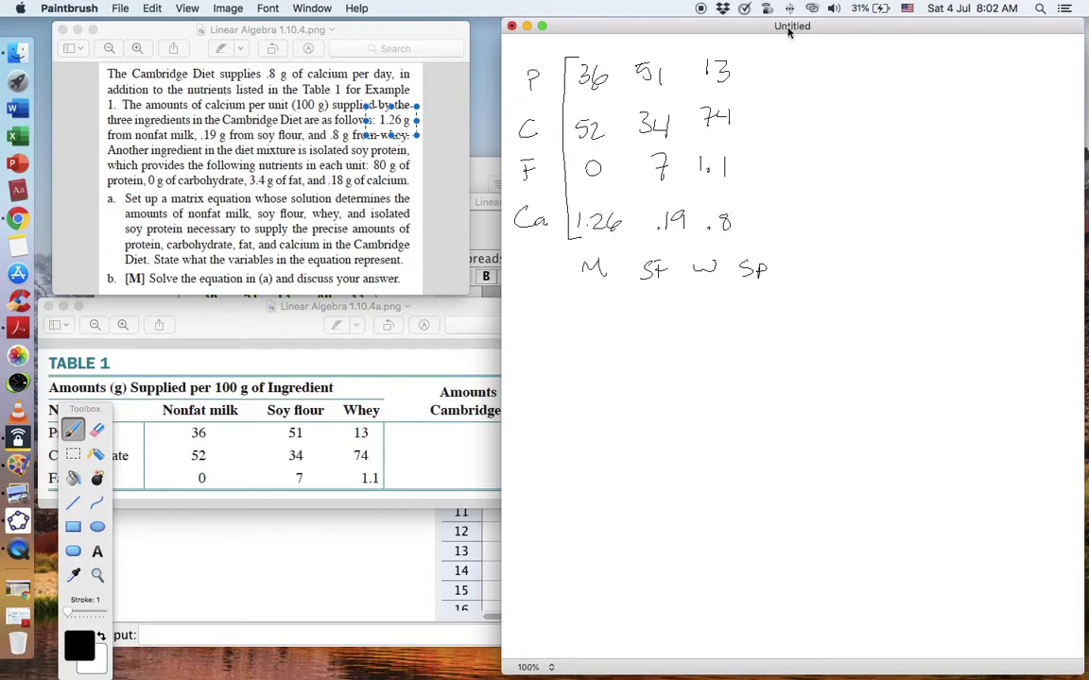
pyautogui.moveTo(778, 58)
pyautogui.mouseDown()
pyautogui.moveTo(798, 78)
pyautogui.moveTo(780, 110)
pyautogui.mouseUp()
pyautogui.moveTo(765, 159)
pyautogui.mouseDown()
pyautogui.moveTo(768, 174)
pyautogui.moveTo(806, 171)
pyautogui.mouseUp()
pyautogui.moveTo(803, 157); pyautogui.dragTo(784, 232)
pyautogui.moveTo(807, 216); pyautogui.dragTo(804, 218)
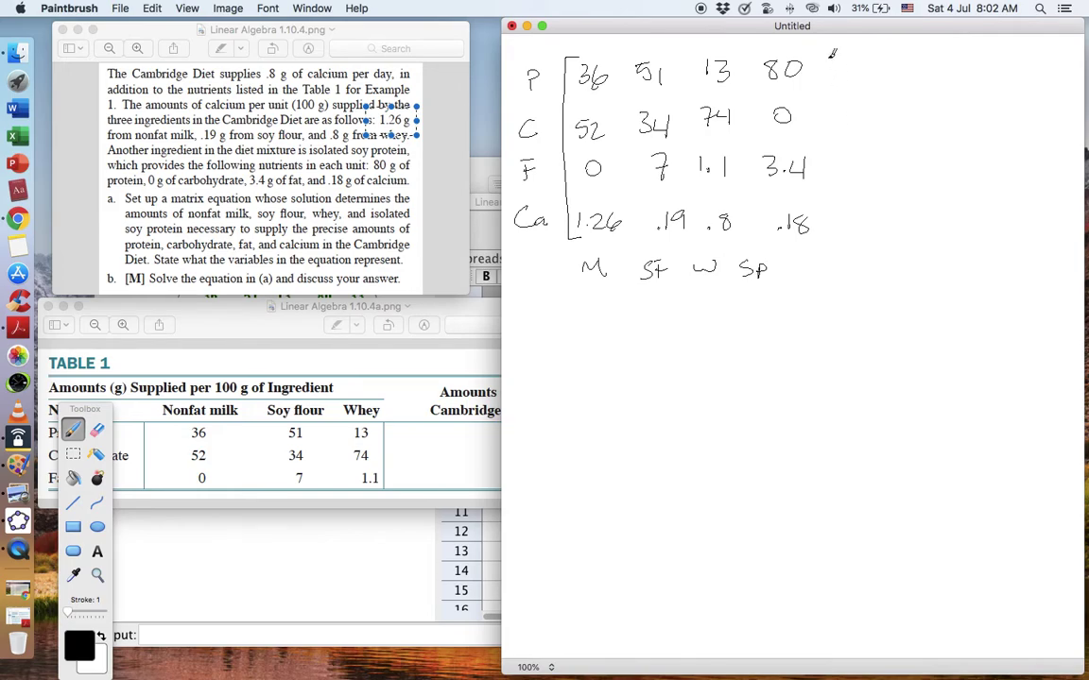
pyautogui.moveTo(832, 53); pyautogui.dragTo(825, 257)
# - Turn the Table 1 image upright and mark its daily amounts column 33, 45, 3
pyautogui.click(357, 307)
pyautogui.click(387, 325)
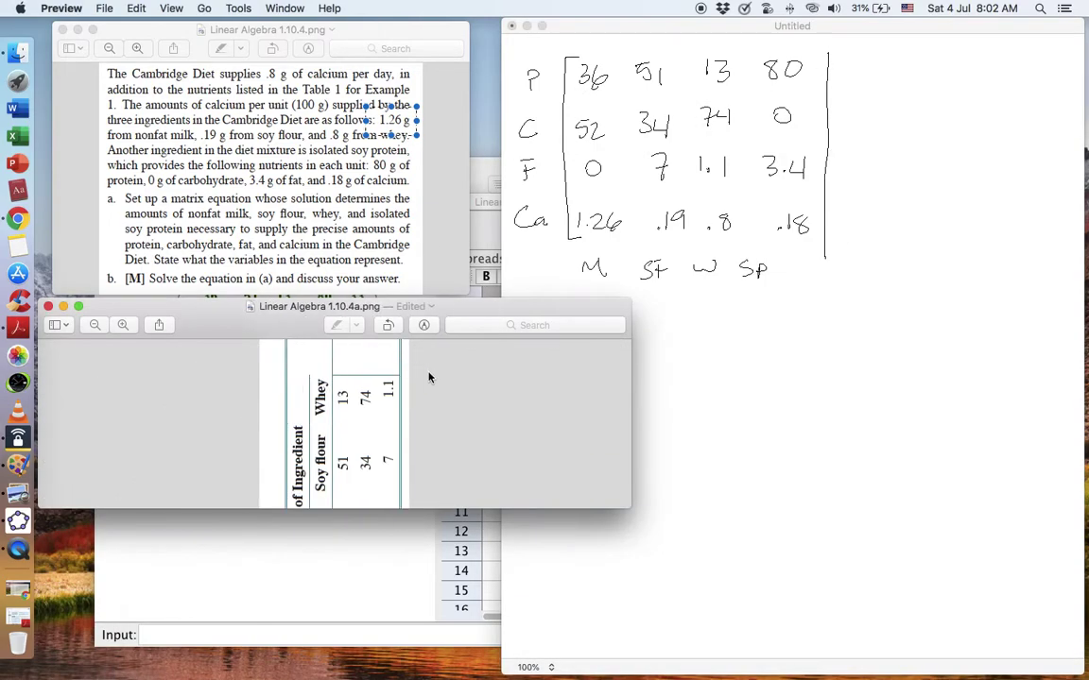
pyautogui.press('super+l')
pyautogui.press('super+l')
pyautogui.press('super+l')
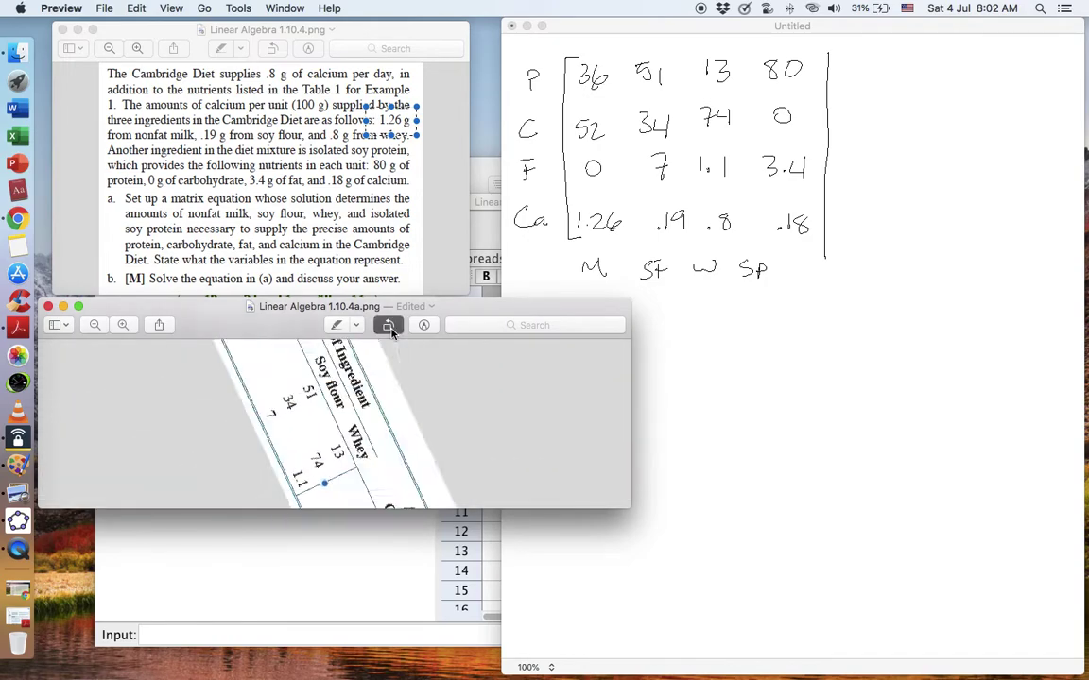
pyautogui.moveTo(501, 405); pyautogui.dragTo(537, 494)
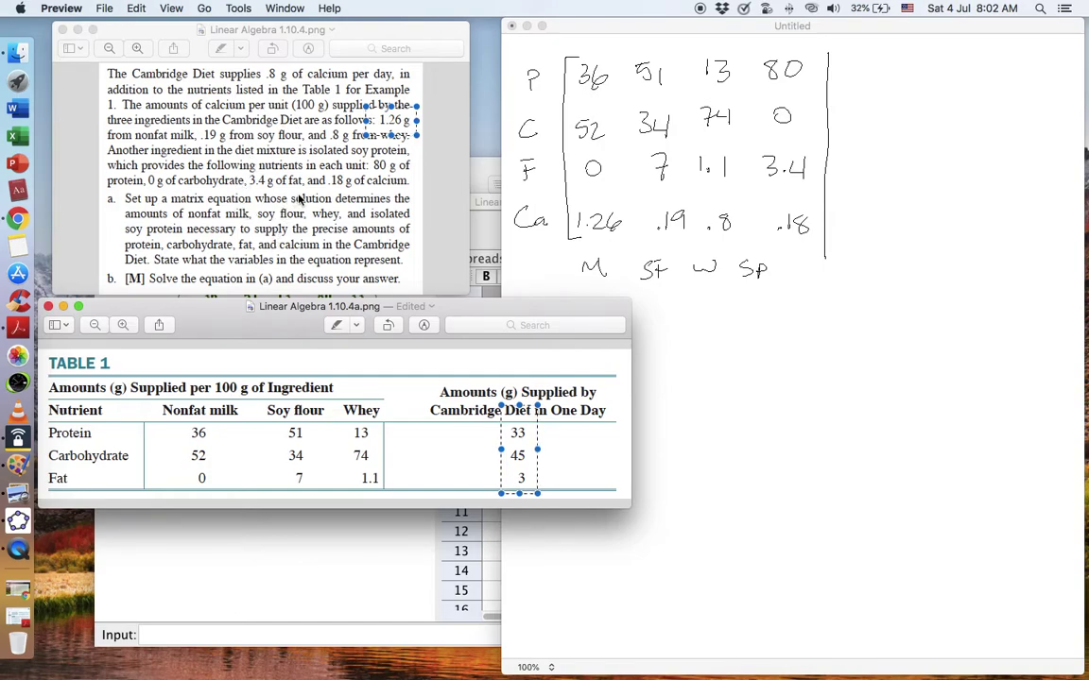
pyautogui.click(336, 143)
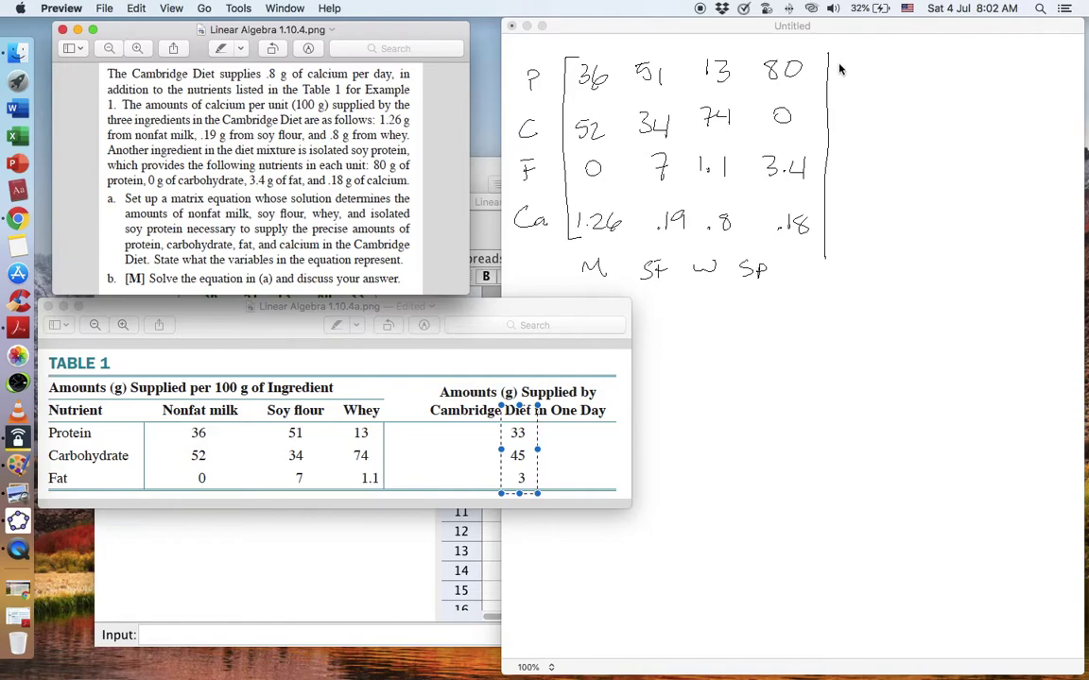
# - Write 33, 45, 3 and .8 right of the bar and draw the closing bracket
pyautogui.click(838, 68)
pyautogui.moveTo(836, 59)
pyautogui.mouseDown()
pyautogui.moveTo(838, 76)
pyautogui.moveTo(867, 71)
pyautogui.mouseUp()
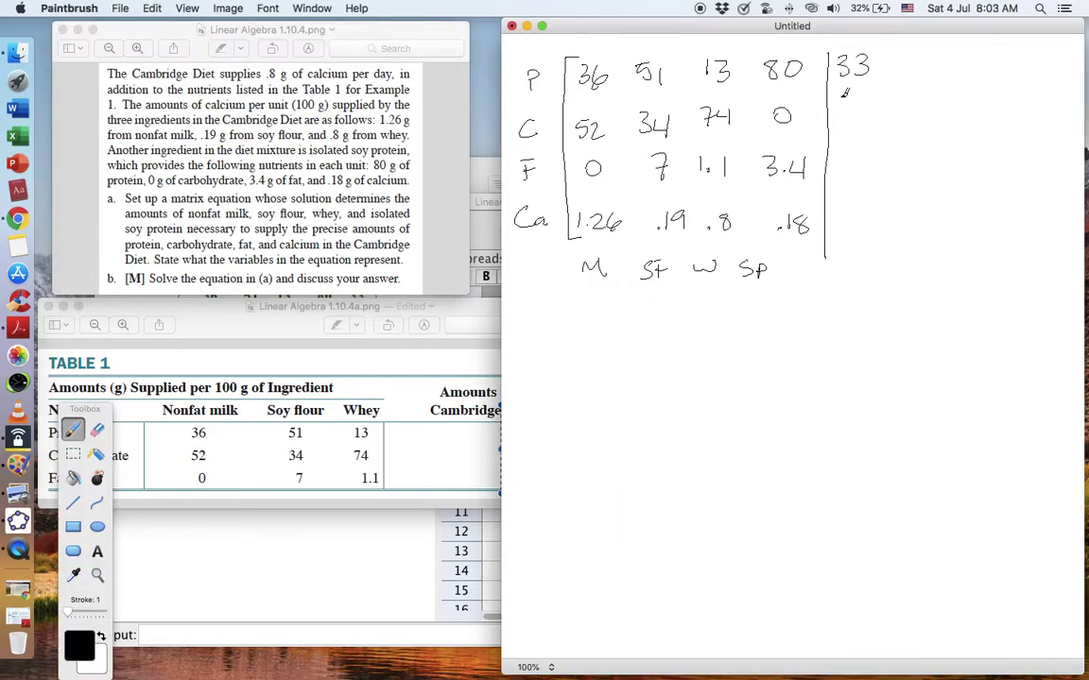
pyautogui.moveTo(849, 111); pyautogui.dragTo(871, 121)
pyautogui.moveTo(839, 162); pyautogui.dragTo(845, 173)
pyautogui.moveTo(861, 235); pyautogui.dragTo(860, 210)
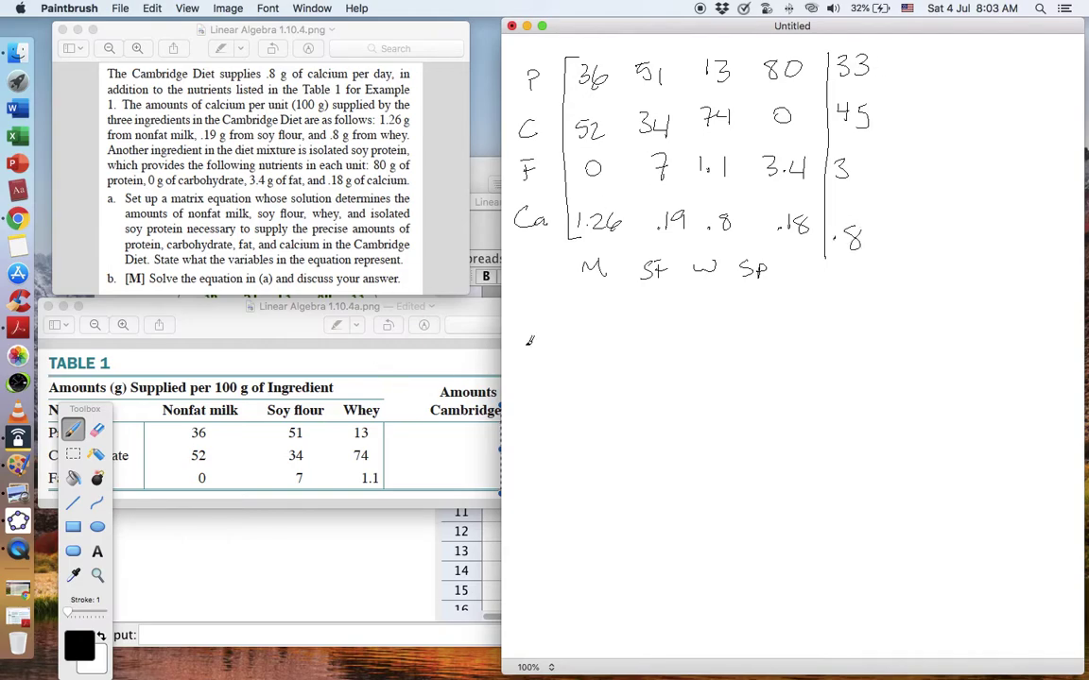
pyautogui.moveTo(881, 54)
pyautogui.mouseDown()
pyautogui.moveTo(896, 232)
pyautogui.moveTo(896, 269)
pyautogui.moveTo(881, 269)
pyautogui.mouseUp()
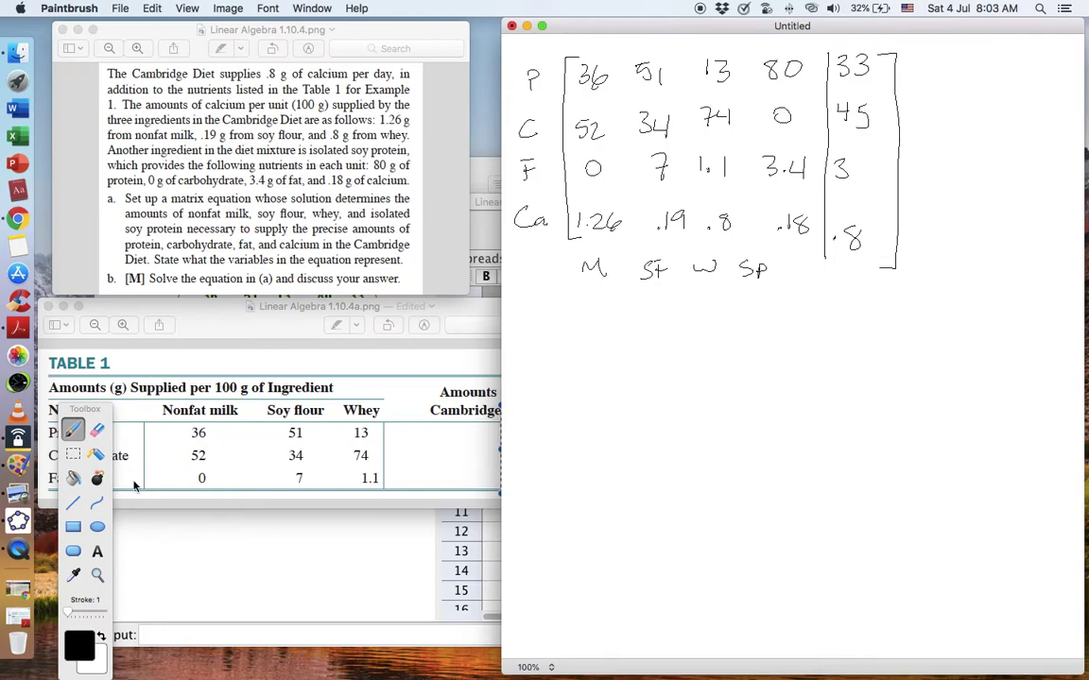
# - Move the GeoGebra window lower and select M2 to compare with the handwritten matrix
pyautogui.click(206, 523)
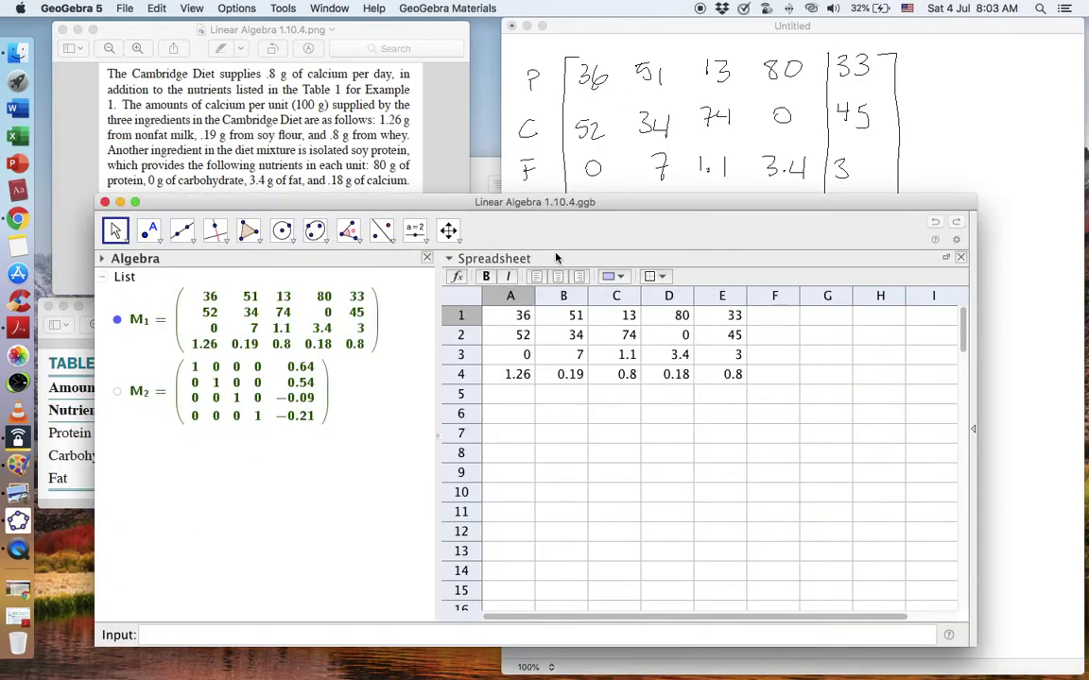
pyautogui.click(550, 33)
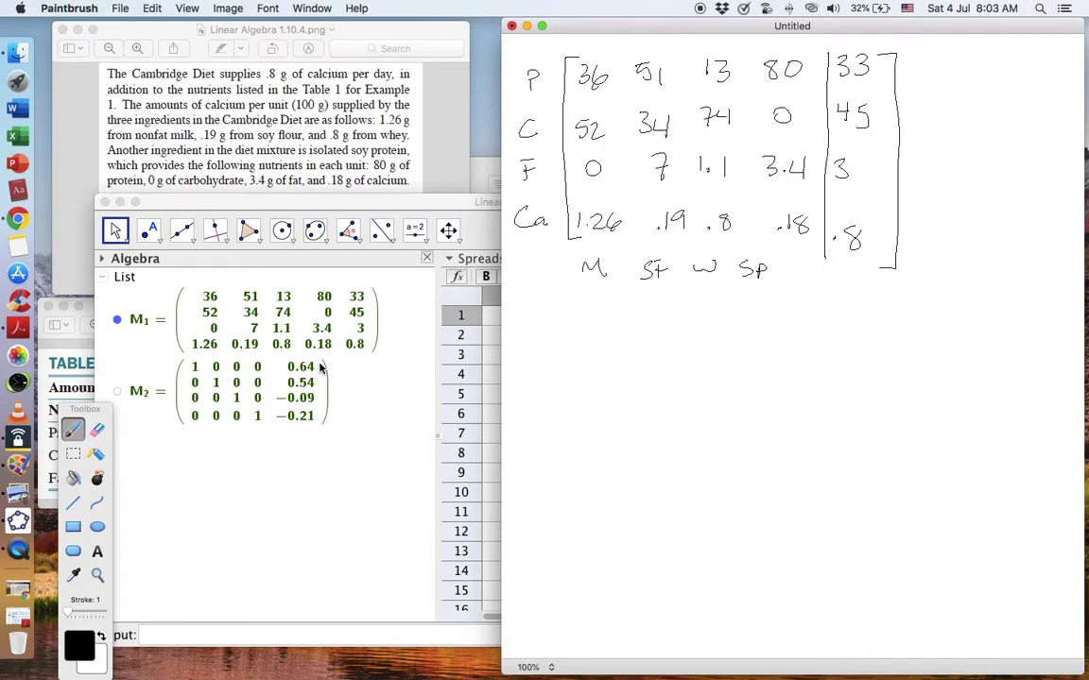
pyautogui.click(333, 155)
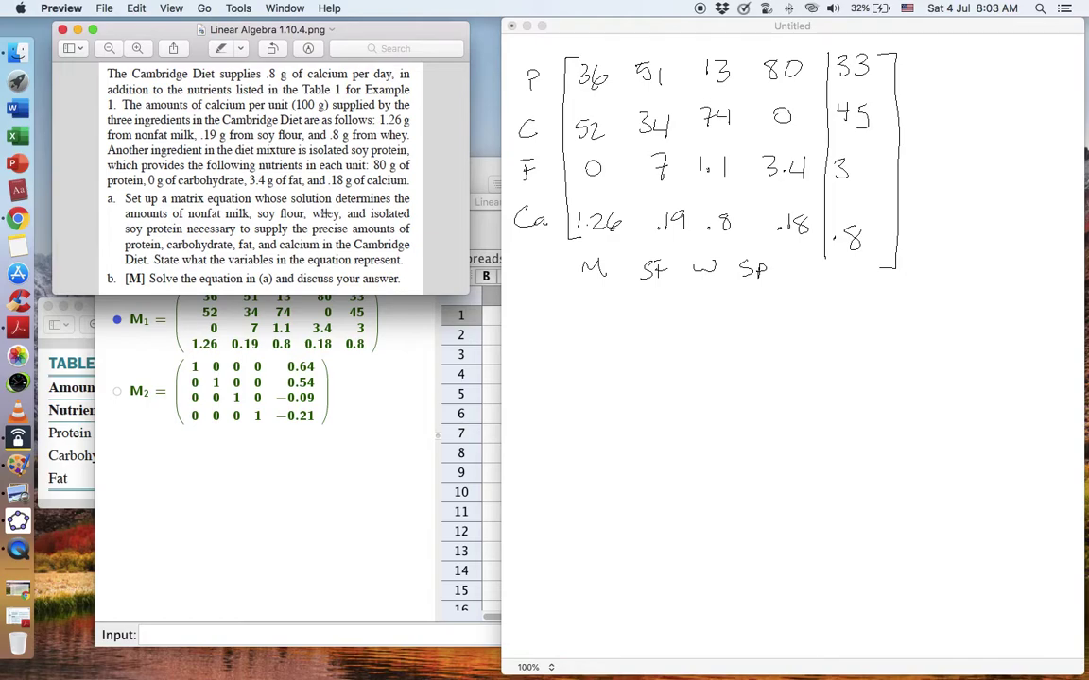
pyautogui.click(325, 319)
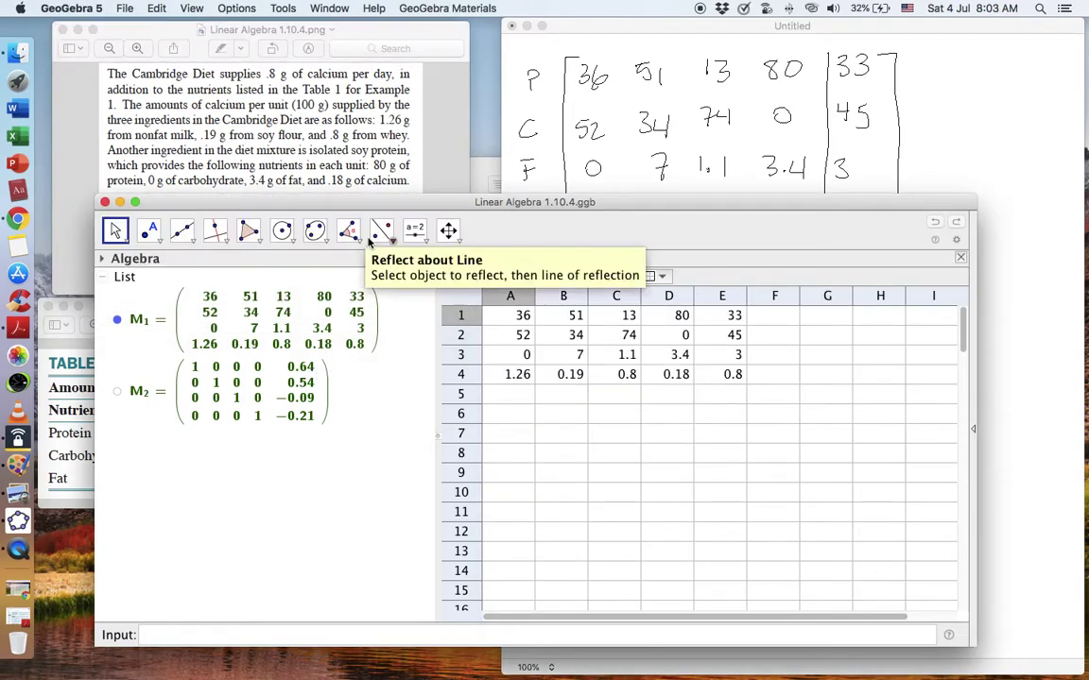
pyautogui.moveTo(386, 206); pyautogui.dragTo(369, 246)
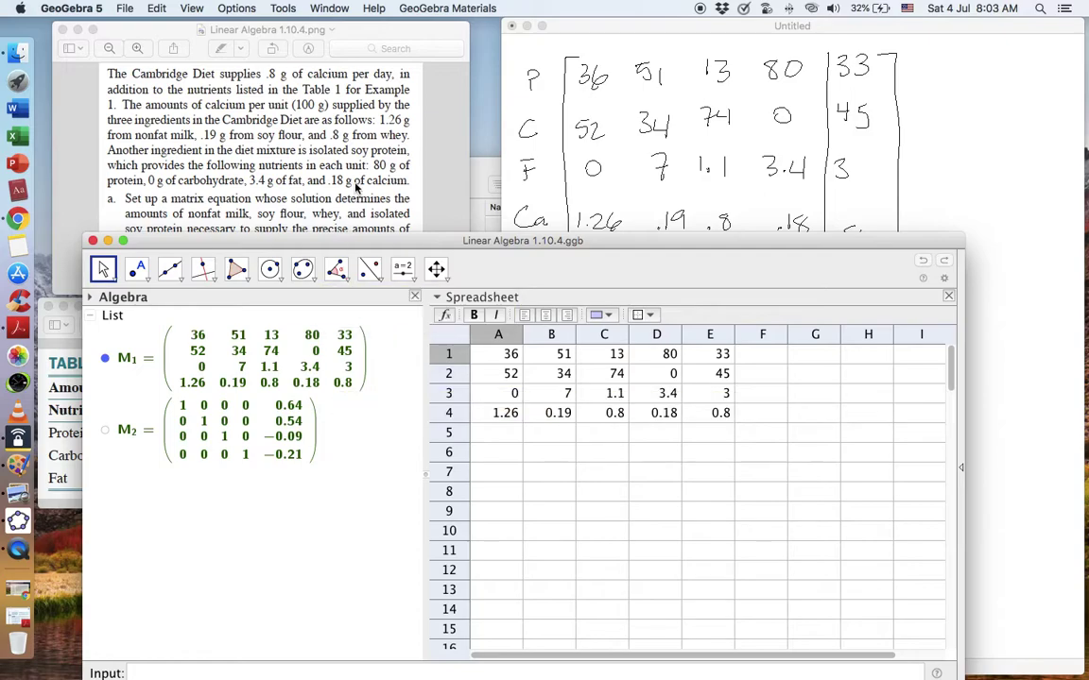
pyautogui.click(323, 166)
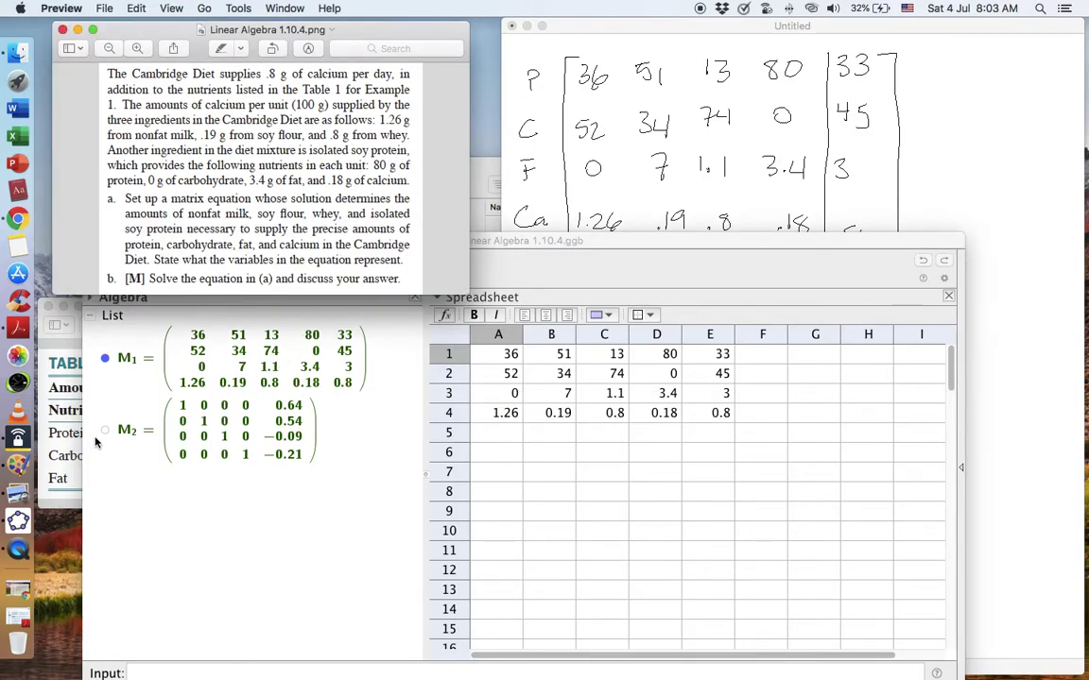
pyautogui.click(526, 187)
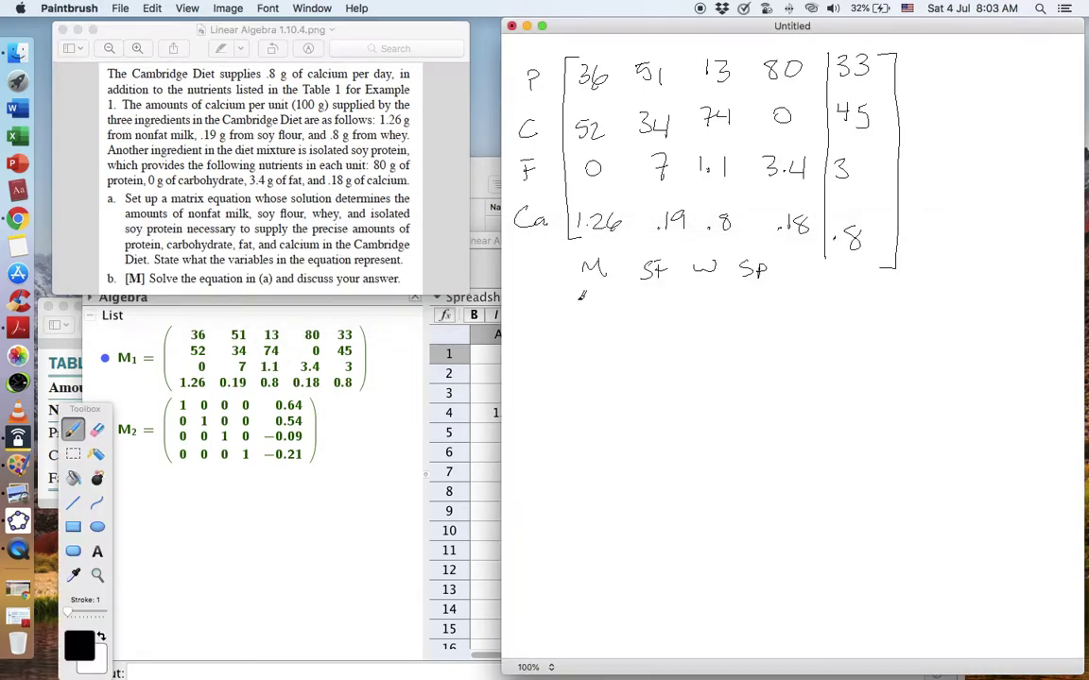
pyautogui.click(387, 429)
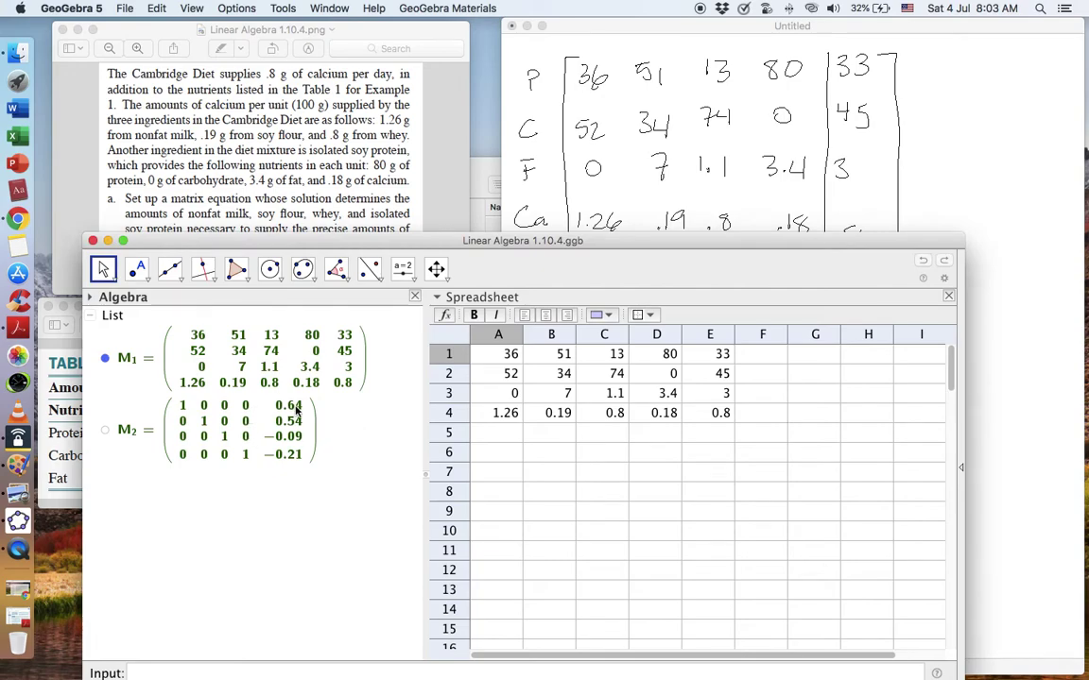
pyautogui.click(526, 204)
pyautogui.click(312, 406)
pyautogui.click(270, 425)
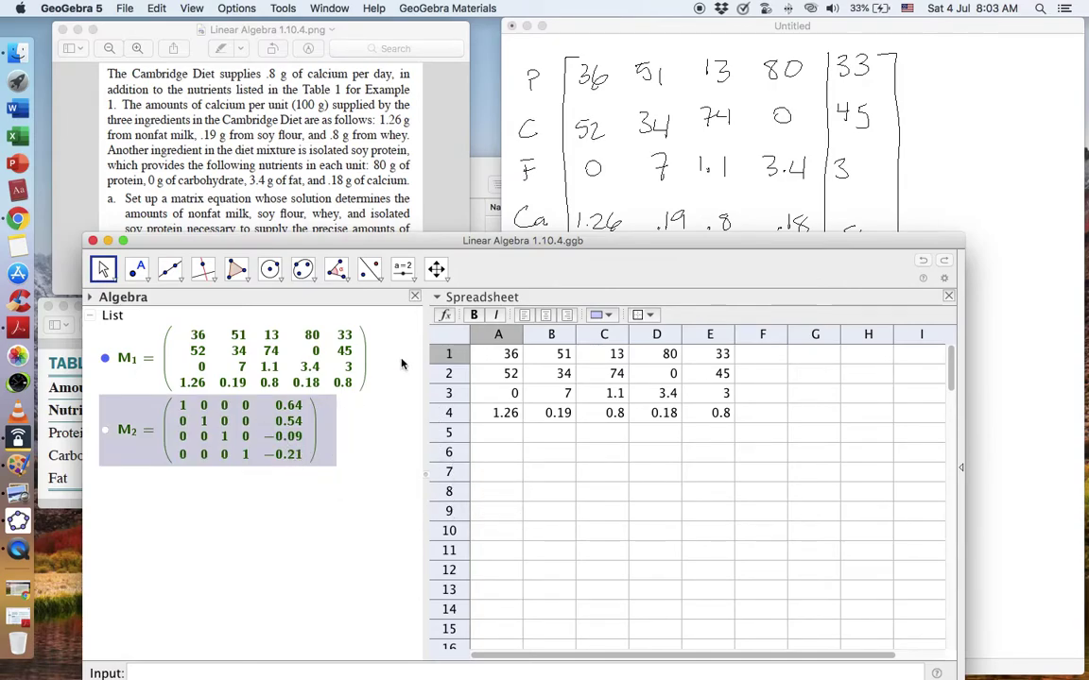
pyautogui.click(535, 202)
# - Write "Can't have negative Servings → impossible" below the matrix
pyautogui.moveTo(570, 346)
pyautogui.mouseDown()
pyautogui.moveTo(605, 361)
pyautogui.moveTo(629, 332)
pyautogui.moveTo(639, 348)
pyautogui.moveTo(630, 334)
pyautogui.moveTo(692, 363)
pyautogui.moveTo(834, 348)
pyautogui.moveTo(874, 371)
pyautogui.moveTo(907, 344)
pyautogui.moveTo(909, 356)
pyautogui.moveTo(959, 351)
pyautogui.mouseUp()
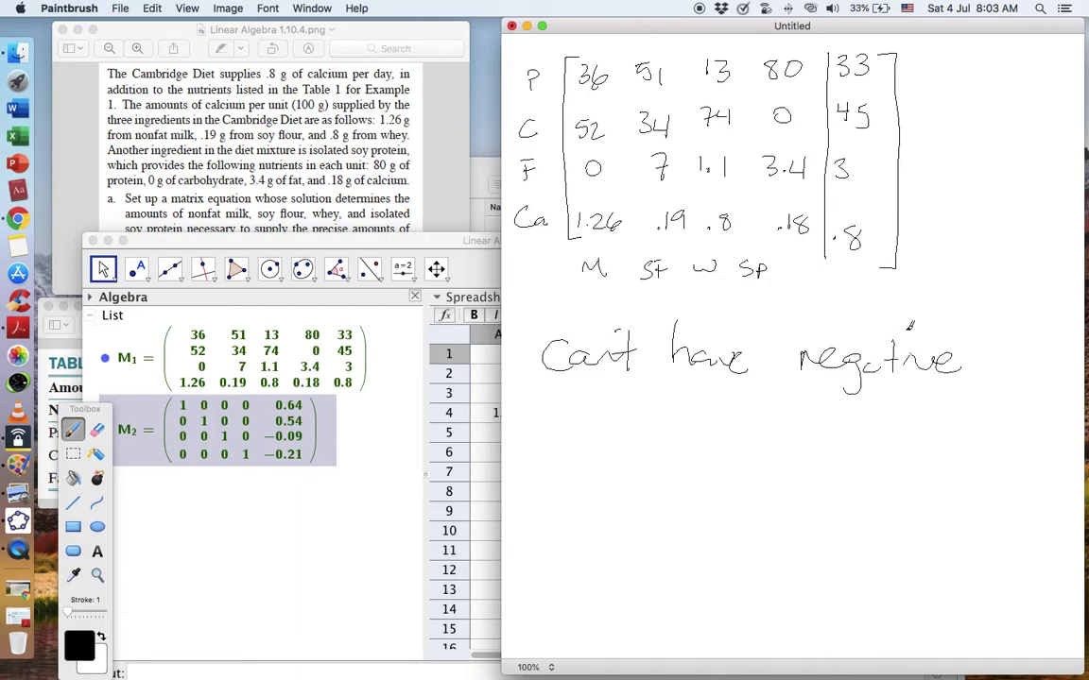
pyautogui.moveTo(560, 400)
pyautogui.mouseDown()
pyautogui.moveTo(588, 419)
pyautogui.moveTo(603, 408)
pyautogui.moveTo(623, 432)
pyautogui.moveTo(640, 419)
pyautogui.moveTo(683, 438)
pyautogui.moveTo(692, 409)
pyautogui.moveTo(771, 426)
pyautogui.mouseUp()
pyautogui.moveTo(756, 416)
pyautogui.mouseDown()
pyautogui.moveTo(758, 437)
pyautogui.moveTo(793, 432)
pyautogui.mouseUp()
pyautogui.moveTo(802, 425)
pyautogui.mouseDown()
pyautogui.moveTo(848, 424)
pyautogui.moveTo(848, 437)
pyautogui.moveTo(911, 429)
pyautogui.moveTo(926, 404)
pyautogui.moveTo(940, 410)
pyautogui.moveTo(954, 397)
pyautogui.moveTo(975, 427)
pyautogui.mouseUp()
# - Mark the opening paragraph of the Cambridge Diet problem text
pyautogui.click(321, 167)
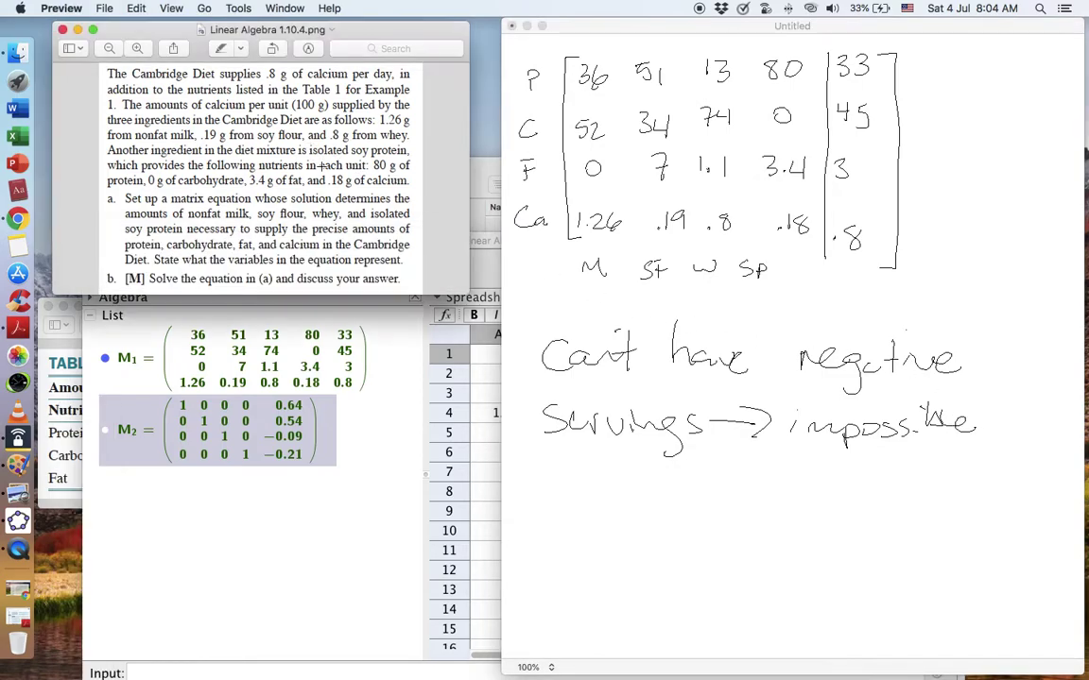
pyautogui.moveTo(86, 94); pyautogui.dragTo(421, 197)
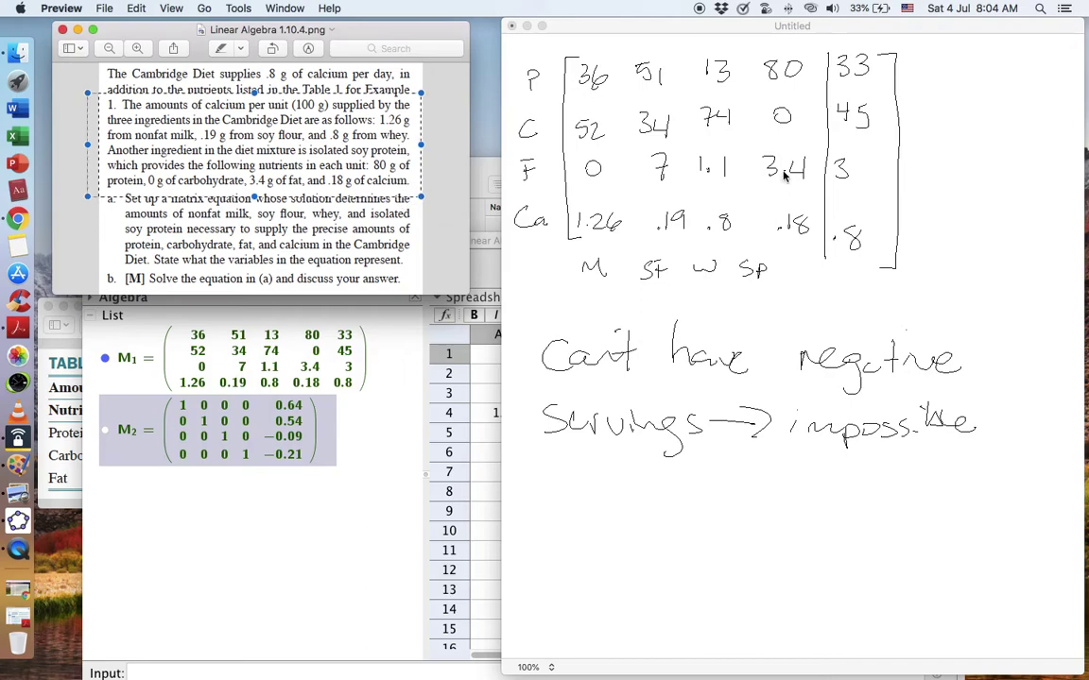
pyautogui.click(673, 267)
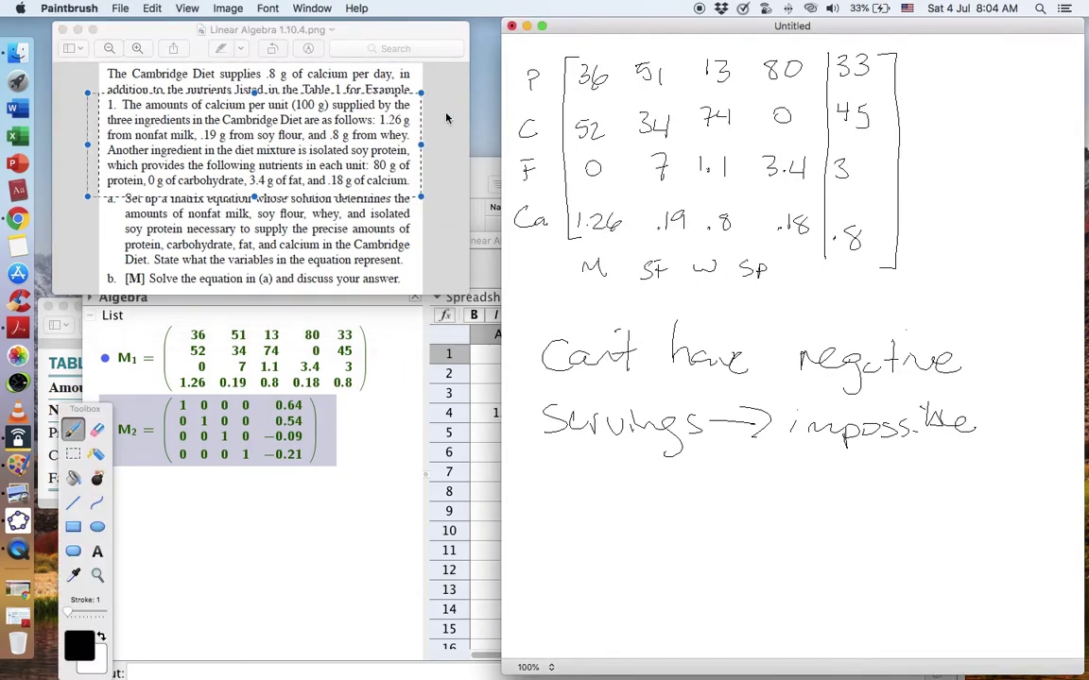
pyautogui.click(397, 274)
# - Move the finished GeoGebra file aside and open Linear Algebra 1.10.5.ggb and 1.10.5.png from Math Videos
pyautogui.click(354, 371)
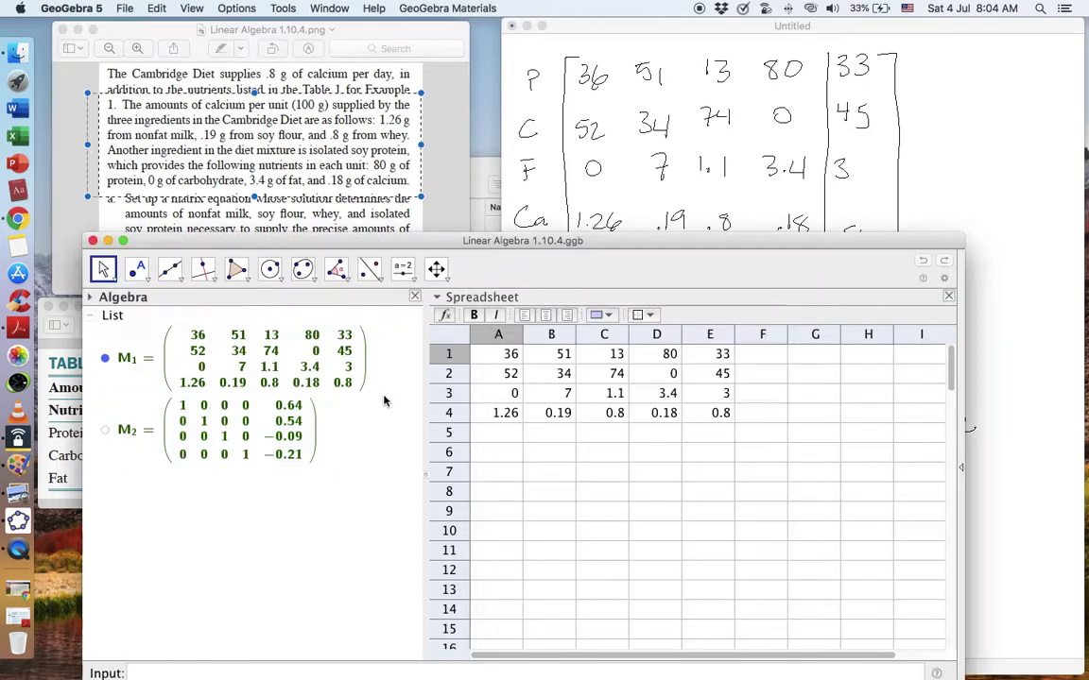
pyautogui.click(110, 242)
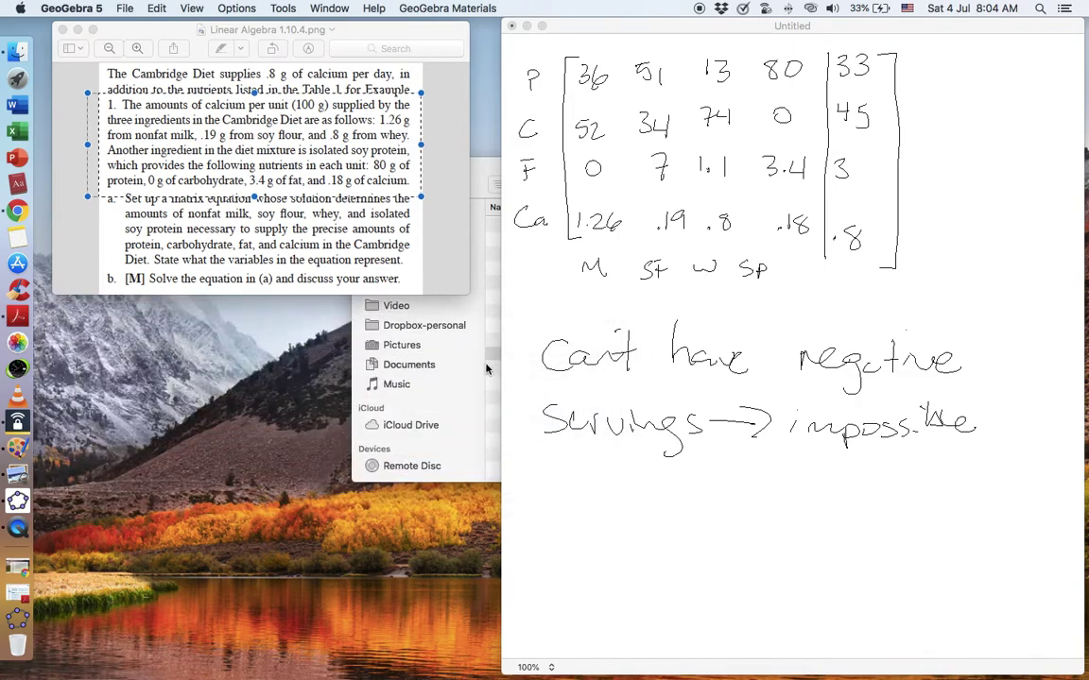
pyautogui.click(444, 368)
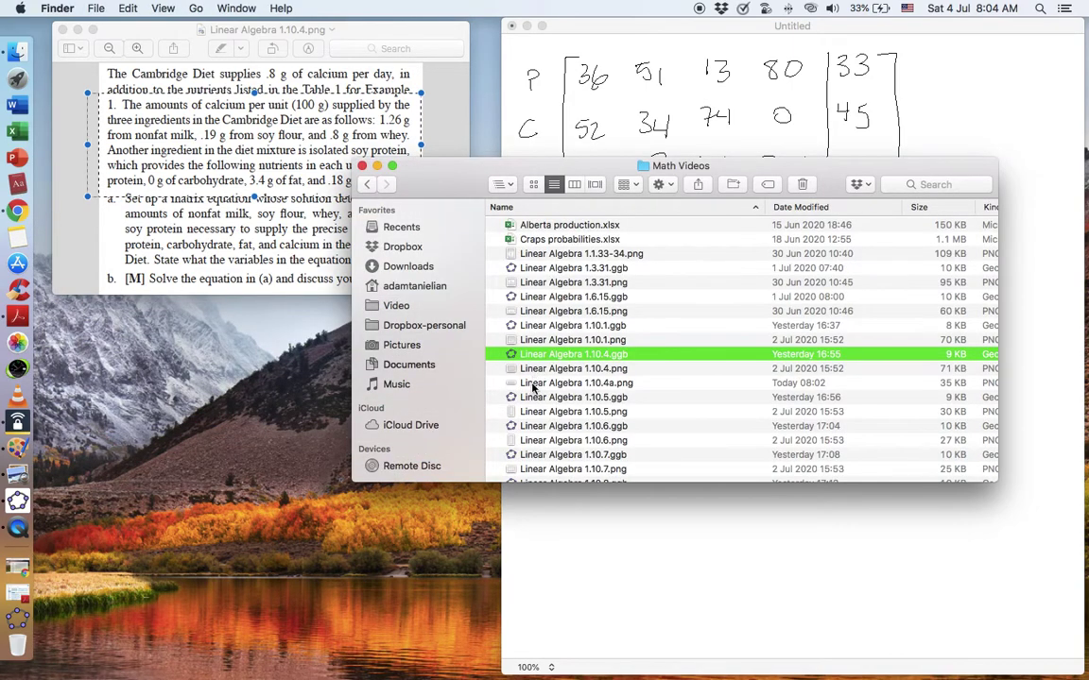
pyautogui.click(530, 397)
pyautogui.keyDown('shift'); pyautogui.click(529, 411); pyautogui.keyUp('shift')
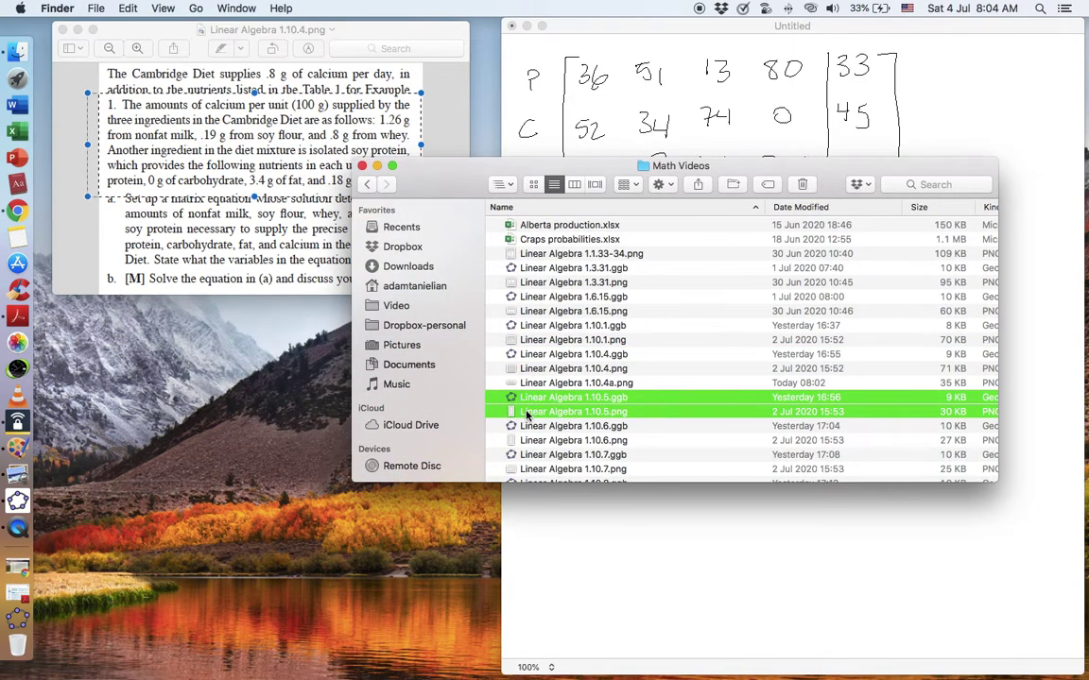
pyautogui.doubleClick(527, 412)
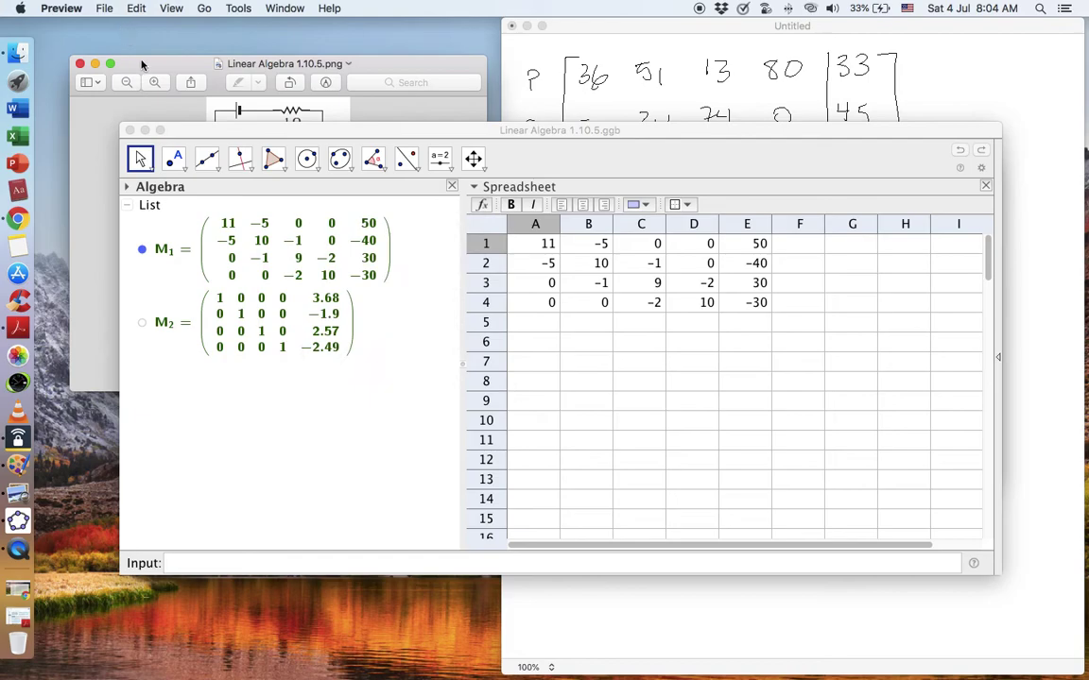
# - Move the circuit diagram window to the upper left and enlarge it
pyautogui.moveTo(144, 66); pyautogui.dragTo(111, 36)
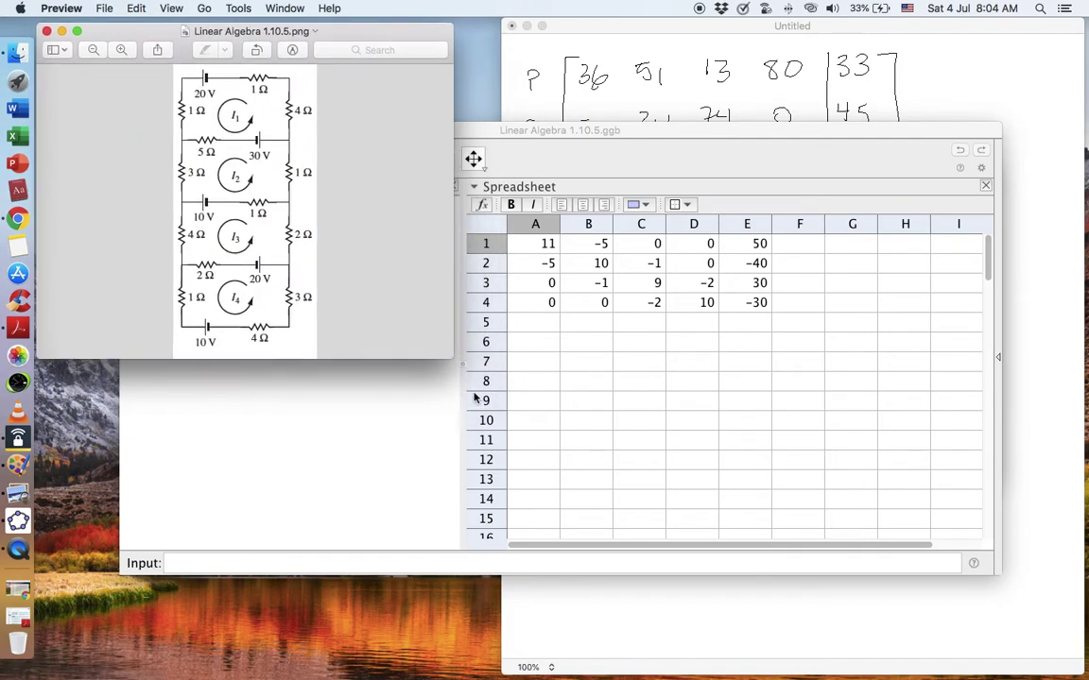
pyautogui.moveTo(450, 357)
pyautogui.mouseDown()
pyautogui.moveTo(379, 450)
pyautogui.moveTo(354, 509)
pyautogui.mouseUp()
pyautogui.click(654, 27)
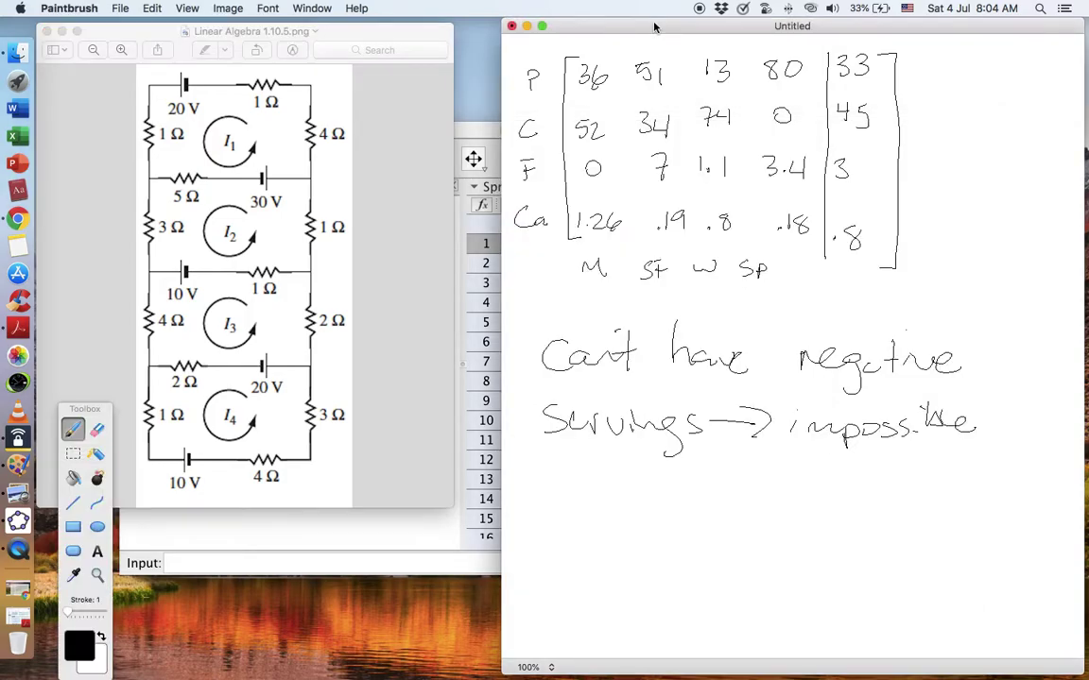
# - Erase the old diet-matrix drawing and handwrite V=IR at the top left in pencil
pyautogui.press('super+a')
pyautogui.press('BackSpace')
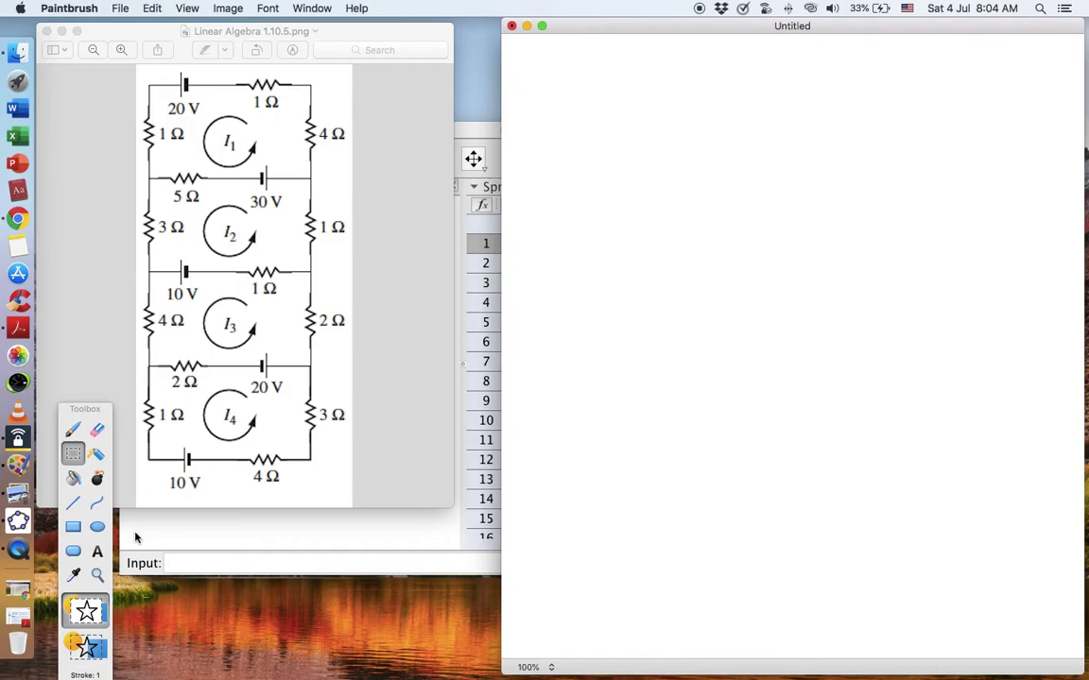
pyautogui.click(73, 430)
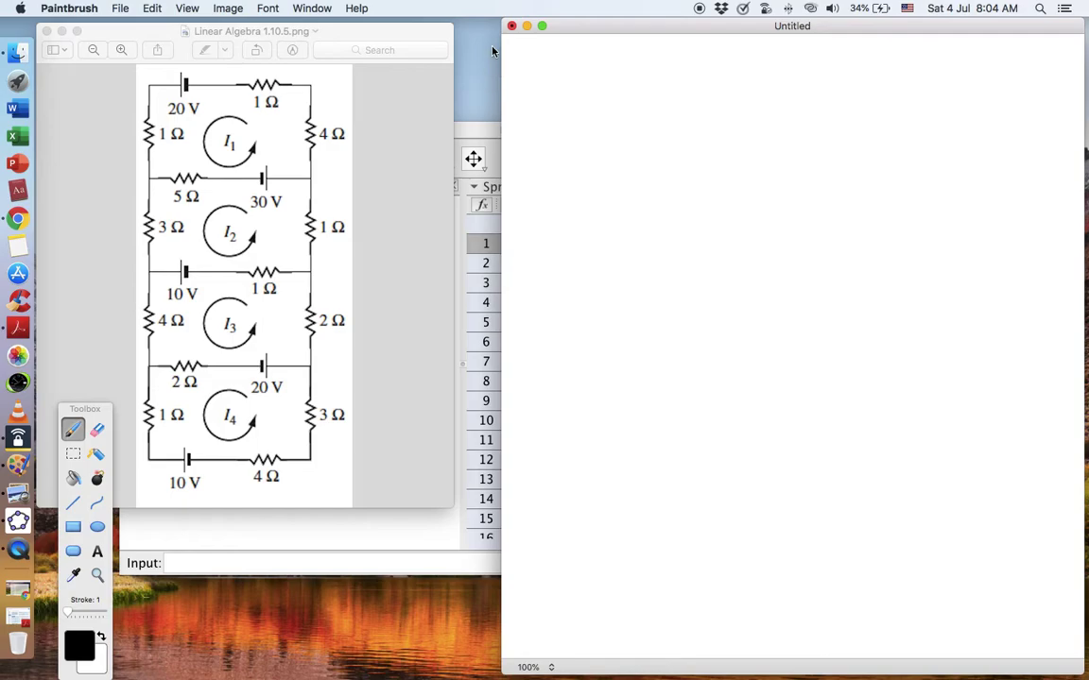
pyautogui.moveTo(528, 52)
pyautogui.mouseDown()
pyautogui.moveTo(556, 69)
pyautogui.moveTo(599, 65)
pyautogui.mouseUp()
# - Handwrite loop 1's sum 1I₁+5I₁+4I₁+1I₁=11I₁ beside V=IR
pyautogui.moveTo(682, 59)
pyautogui.mouseDown()
pyautogui.moveTo(681, 85)
pyautogui.moveTo(709, 62)
pyautogui.mouseUp()
pyautogui.moveTo(698, 62)
pyautogui.mouseDown()
pyautogui.moveTo(698, 85)
pyautogui.moveTo(714, 85)
pyautogui.mouseUp()
pyautogui.moveTo(769, 65)
pyautogui.mouseDown()
pyautogui.moveTo(757, 86)
pyautogui.moveTo(785, 91)
pyautogui.mouseUp()
pyautogui.moveTo(779, 92)
pyautogui.mouseDown()
pyautogui.moveTo(807, 99)
pyautogui.moveTo(836, 83)
pyautogui.mouseUp()
pyautogui.moveTo(828, 78); pyautogui.dragTo(827, 90)
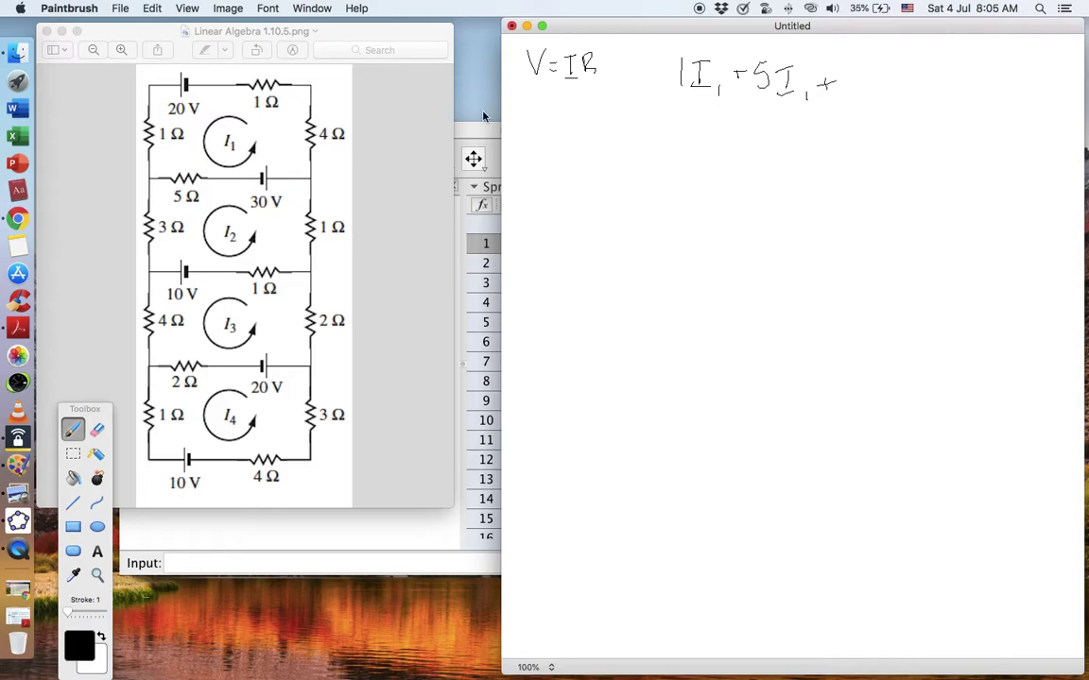
pyautogui.moveTo(855, 68)
pyautogui.mouseDown()
pyautogui.moveTo(846, 85)
pyautogui.moveTo(900, 98)
pyautogui.moveTo(964, 63)
pyautogui.moveTo(953, 83)
pyautogui.mouseUp()
pyautogui.moveTo(947, 83); pyautogui.dragTo(1000, 71)
pyautogui.moveTo(989, 76); pyautogui.dragTo(1014, 84)
pyautogui.moveTo(1023, 68)
pyautogui.mouseDown()
pyautogui.moveTo(1040, 68)
pyautogui.moveTo(1031, 86)
pyautogui.mouseUp()
pyautogui.moveTo(1024, 85); pyautogui.dragTo(1042, 84)
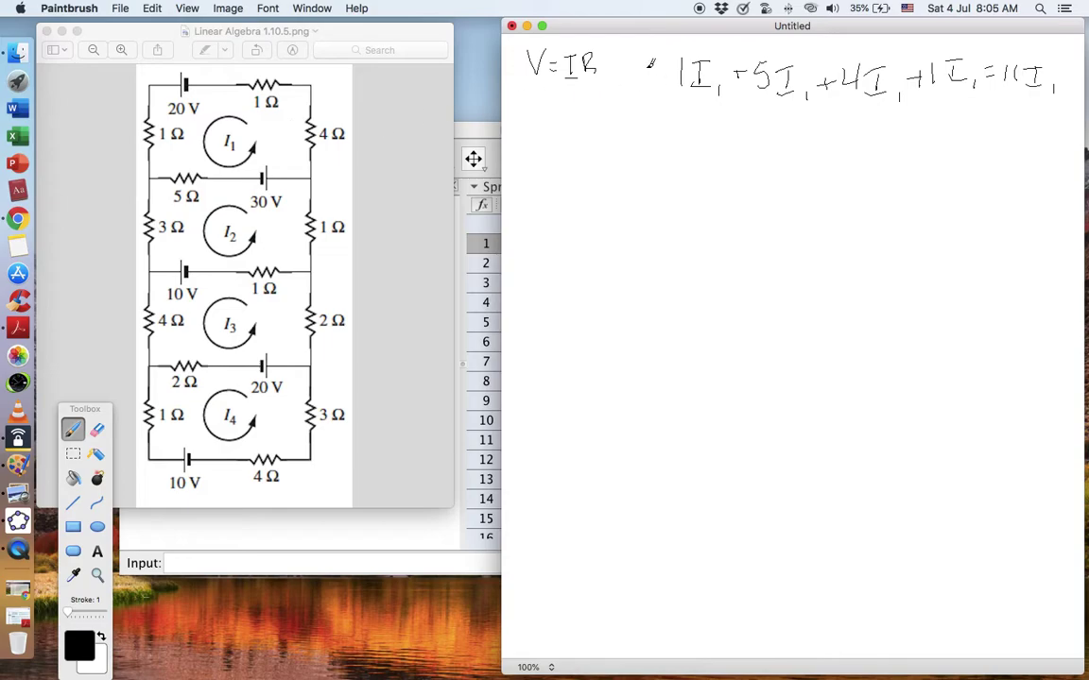
pyautogui.moveTo(595, 68); pyautogui.dragTo(599, 74)
# - Write column r₁ = [11, -5, 0, 0] in brackets, checking the circuit diagram, and label r₂ =
pyautogui.moveTo(544, 144); pyautogui.dragTo(539, 163)
pyautogui.moveTo(610, 103)
pyautogui.mouseDown()
pyautogui.moveTo(594, 129)
pyautogui.moveTo(612, 217)
pyautogui.mouseUp()
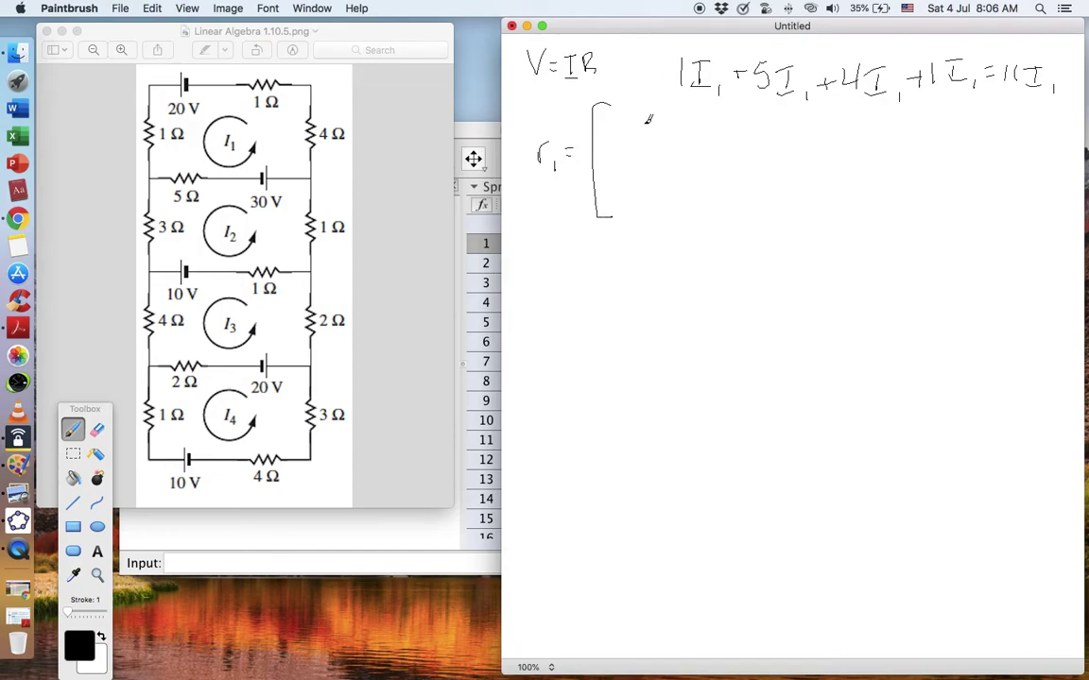
pyautogui.moveTo(613, 113); pyautogui.dragTo(614, 132)
pyautogui.moveTo(621, 112); pyautogui.dragTo(627, 115)
pyautogui.click(246, 198)
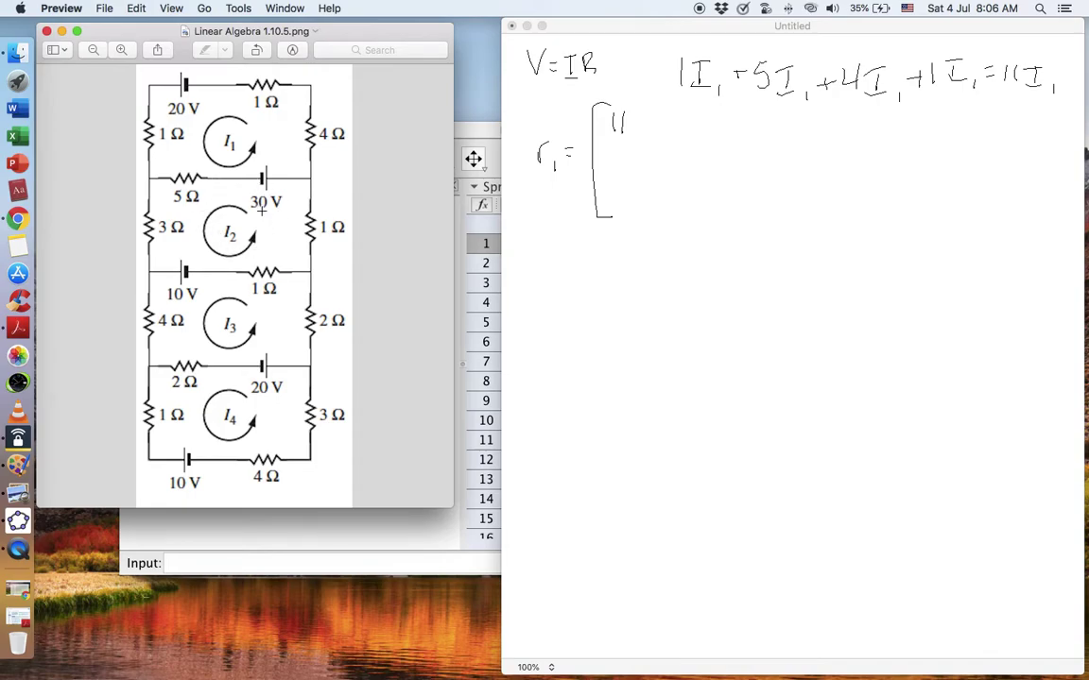
pyautogui.click(609, 147)
pyautogui.moveTo(620, 142); pyautogui.dragTo(613, 161)
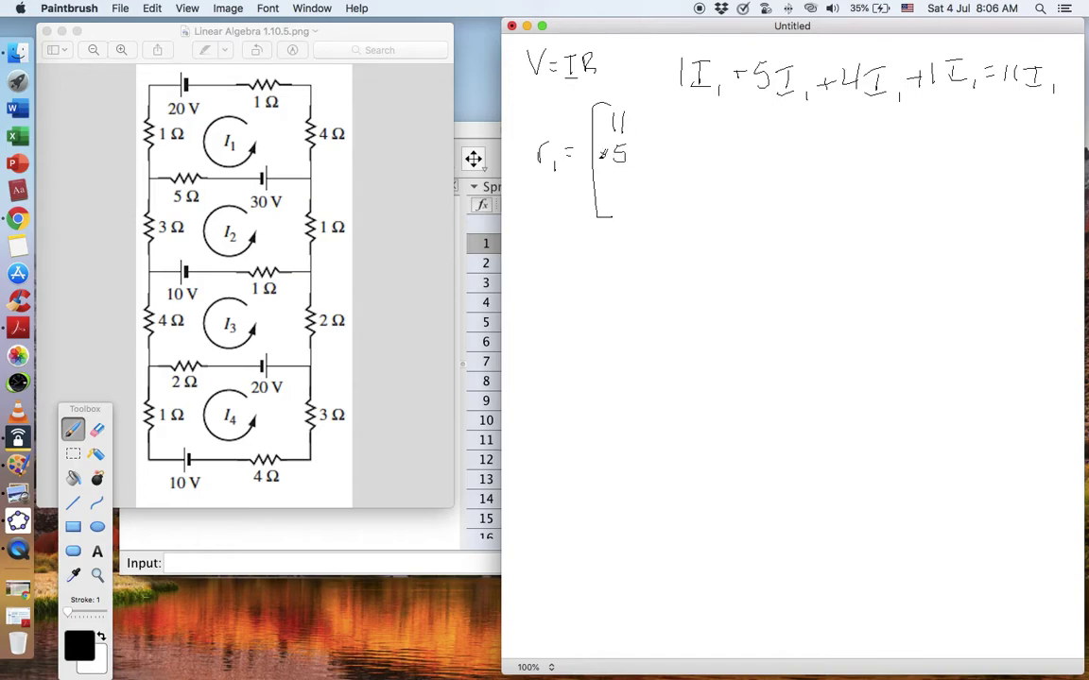
pyautogui.click(219, 197)
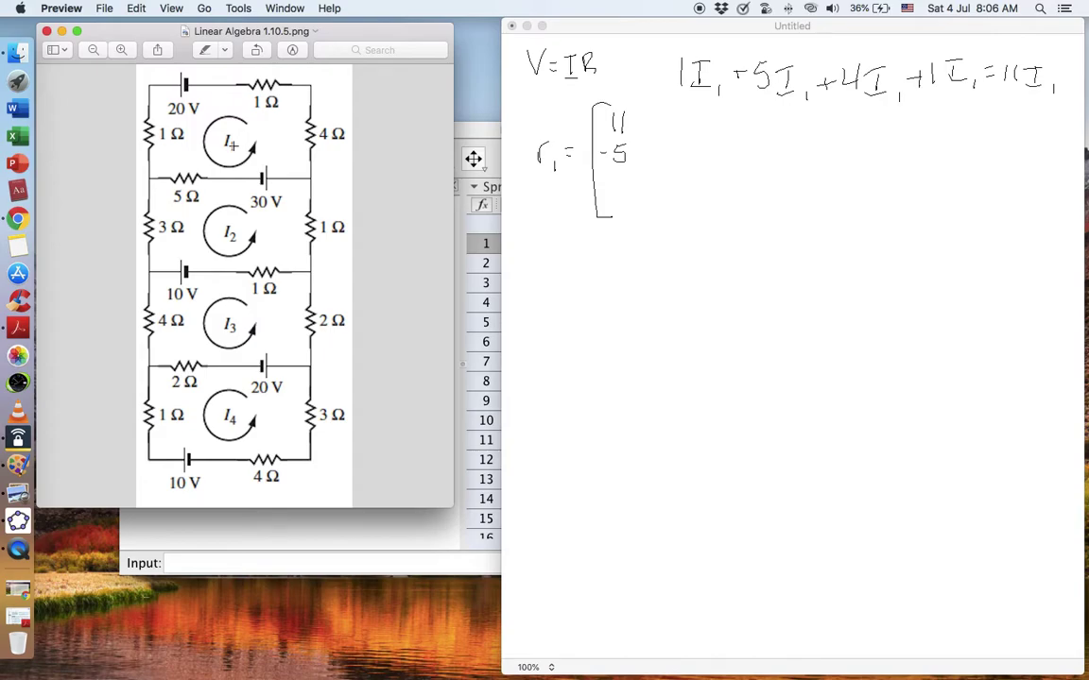
pyautogui.click(614, 172)
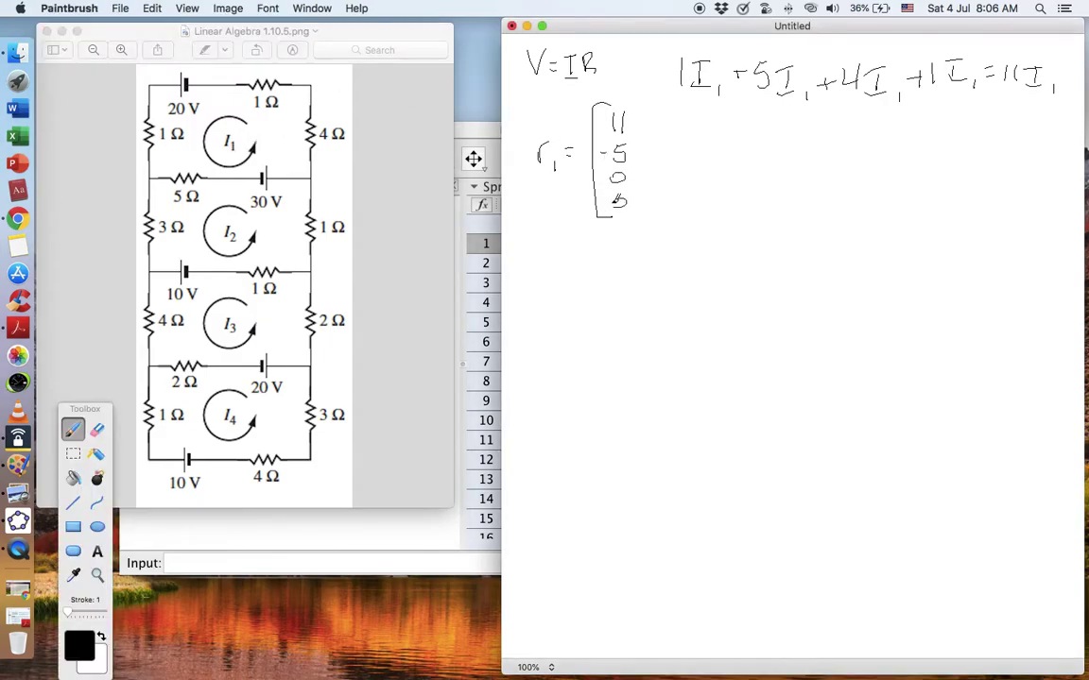
pyautogui.moveTo(635, 107); pyautogui.dragTo(644, 211)
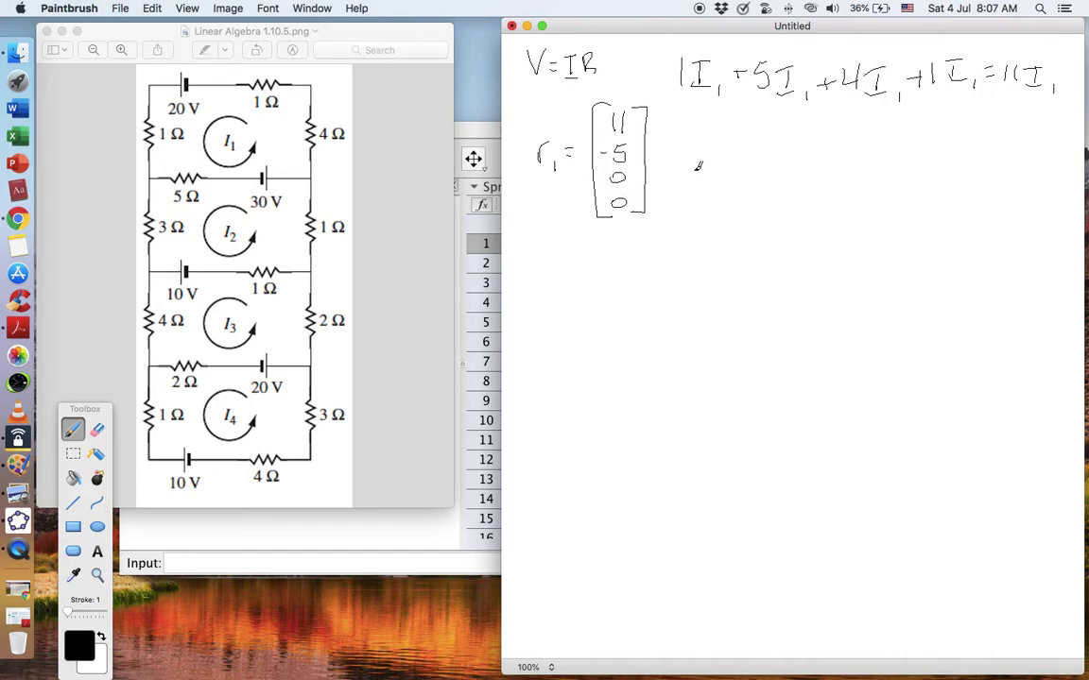
pyautogui.moveTo(683, 154)
pyautogui.mouseDown()
pyautogui.moveTo(708, 175)
pyautogui.moveTo(724, 153)
pyautogui.mouseUp()
pyautogui.moveTo(716, 161); pyautogui.dragTo(725, 160)
# - Draw column r₂ = [-9, 10, -1, 0] in brackets and start the r₃ label
pyautogui.moveTo(750, 111); pyautogui.dragTo(750, 212)
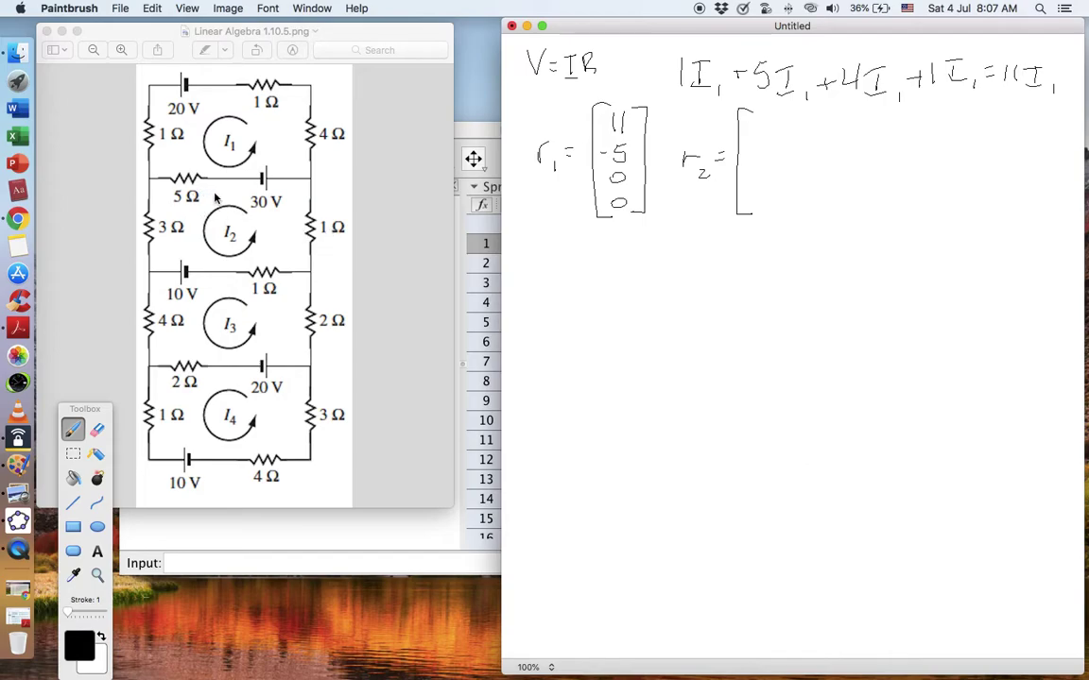
pyautogui.moveTo(768, 139)
pyautogui.mouseDown()
pyautogui.moveTo(767, 149)
pyautogui.moveTo(776, 139)
pyautogui.mouseUp()
pyautogui.moveTo(772, 119); pyautogui.dragTo(775, 130)
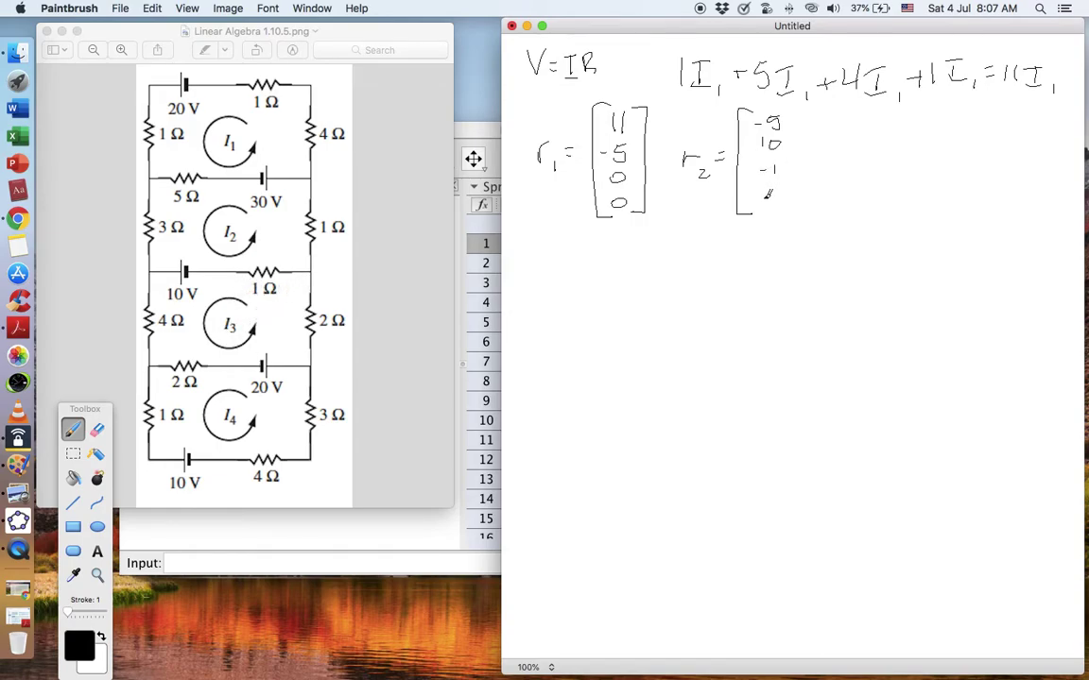
pyautogui.moveTo(771, 194); pyautogui.dragTo(772, 194)
pyautogui.moveTo(791, 111); pyautogui.dragTo(787, 222)
pyautogui.moveTo(831, 153)
pyautogui.mouseDown()
pyautogui.moveTo(844, 152)
pyautogui.moveTo(853, 175)
pyautogui.mouseUp()
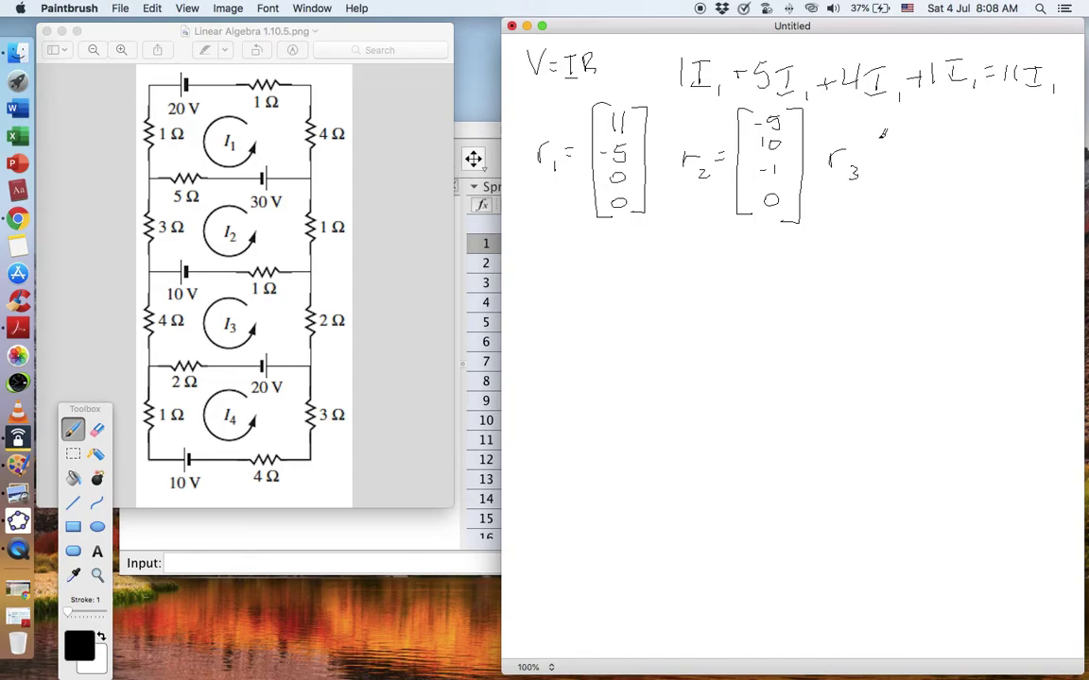
# - Draw column r₃ = [0, -1, 9, -2] in brackets
pyautogui.moveTo(899, 111)
pyautogui.mouseDown()
pyautogui.moveTo(887, 142)
pyautogui.moveTo(899, 216)
pyautogui.mouseUp()
pyautogui.moveTo(918, 171); pyautogui.dragTo(922, 189)
pyautogui.moveTo(908, 119); pyautogui.dragTo(909, 120)
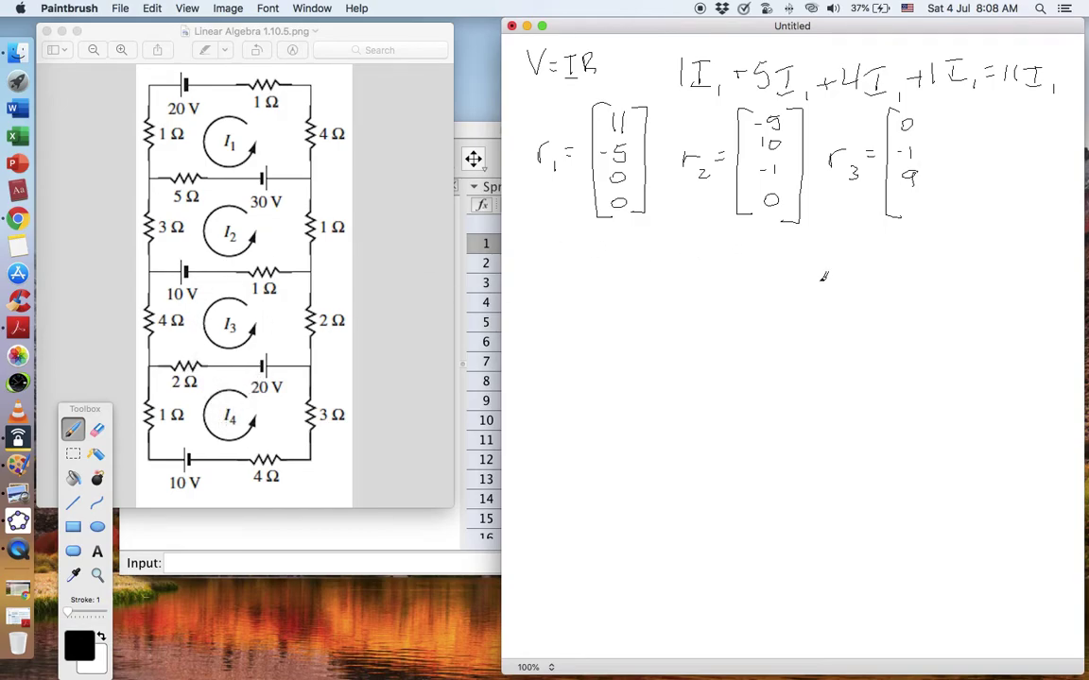
pyautogui.moveTo(912, 207); pyautogui.dragTo(920, 218)
pyautogui.moveTo(925, 107); pyautogui.dragTo(925, 228)
# - Draw column r₄ = [0, 0, -2, 10] and open a grouping bracket below
pyautogui.moveTo(946, 168)
pyautogui.mouseDown()
pyautogui.moveTo(956, 161)
pyautogui.moveTo(961, 181)
pyautogui.moveTo(984, 160)
pyautogui.mouseUp()
pyautogui.moveTo(974, 167); pyautogui.dragTo(984, 167)
pyautogui.moveTo(1006, 113); pyautogui.dragTo(1004, 225)
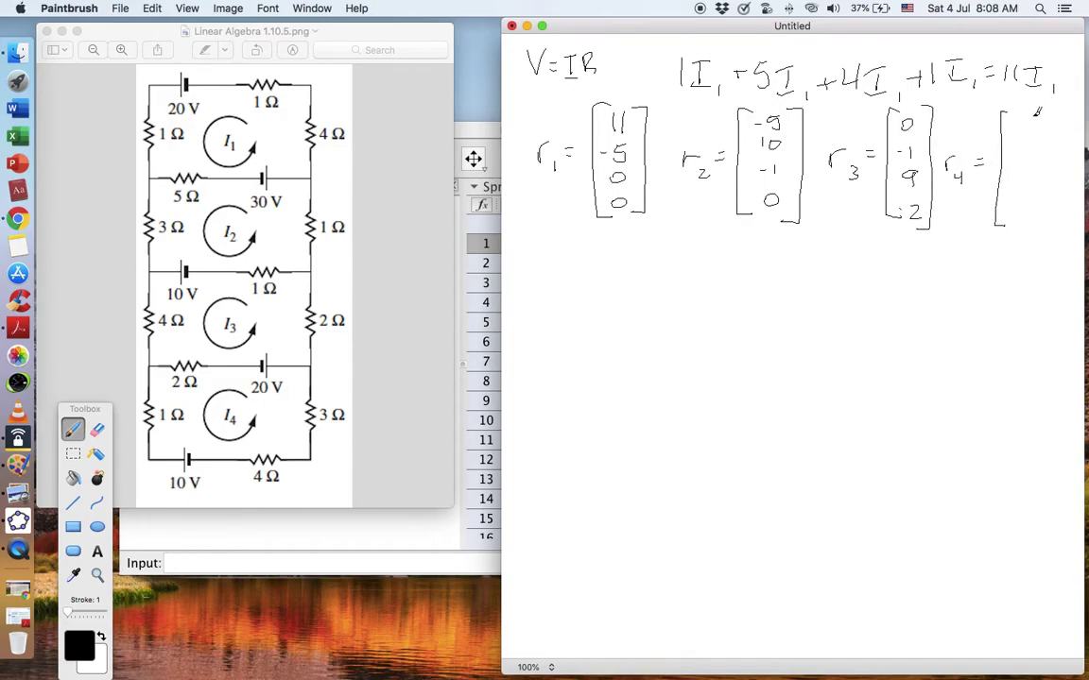
pyautogui.moveTo(1027, 109); pyautogui.dragTo(1027, 137)
pyautogui.moveTo(1014, 213)
pyautogui.mouseDown()
pyautogui.moveTo(1014, 225)
pyautogui.moveTo(1027, 216)
pyautogui.mouseUp()
pyautogui.moveTo(1010, 188); pyautogui.dragTo(1015, 188)
pyautogui.moveTo(1016, 186); pyautogui.dragTo(1030, 196)
pyautogui.moveTo(1047, 110); pyautogui.dragTo(1043, 241)
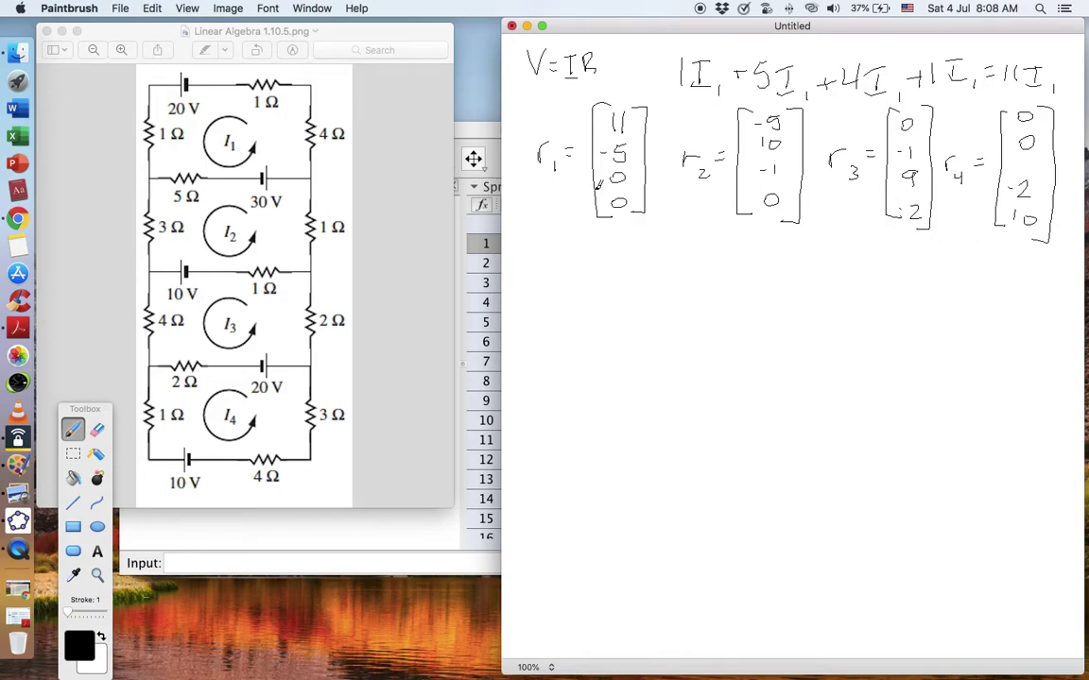
pyautogui.moveTo(543, 268)
pyautogui.mouseDown()
pyautogui.moveTo(530, 302)
pyautogui.moveTo(561, 286)
pyautogui.mouseUp()
# - Write [r₁ r₂ r₃ r₄] equal to the bracketed 4×4 coefficient matrix
pyautogui.moveTo(565, 299)
pyautogui.mouseDown()
pyautogui.moveTo(599, 278)
pyautogui.moveTo(608, 302)
pyautogui.moveTo(632, 280)
pyautogui.moveTo(637, 299)
pyautogui.moveTo(676, 279)
pyautogui.moveTo(677, 305)
pyautogui.moveTo(702, 273)
pyautogui.moveTo(688, 312)
pyautogui.mouseUp()
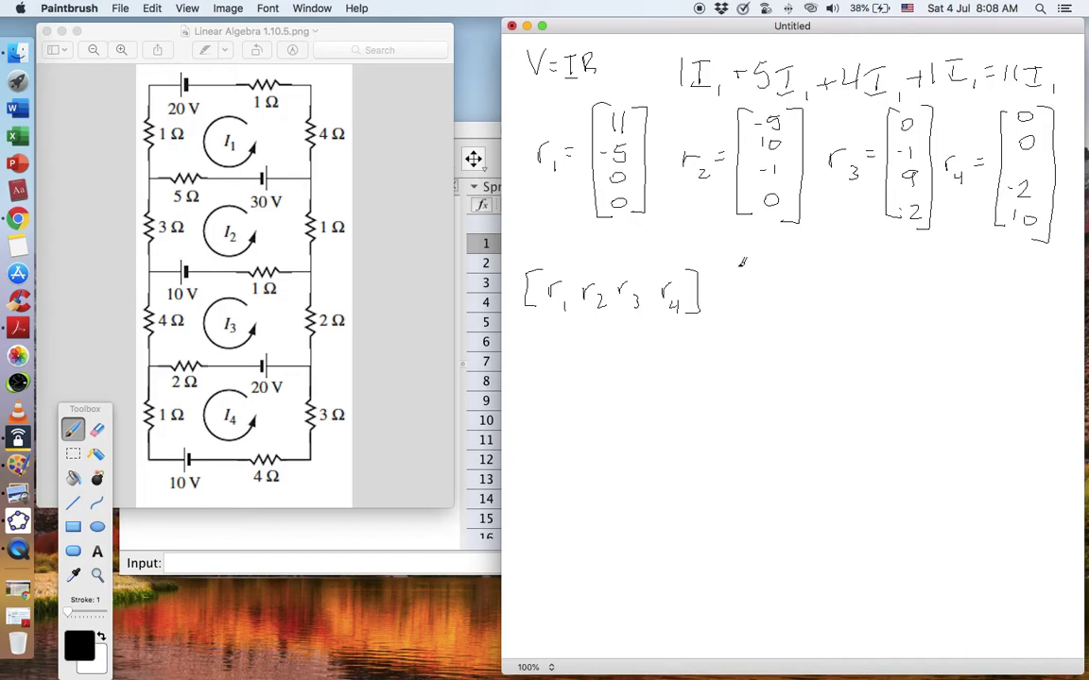
pyautogui.moveTo(756, 253); pyautogui.dragTo(749, 371)
pyautogui.moveTo(767, 266); pyautogui.dragTo(765, 277)
pyautogui.moveTo(775, 266)
pyautogui.mouseDown()
pyautogui.moveTo(774, 278)
pyautogui.moveTo(815, 283)
pyautogui.moveTo(908, 283)
pyautogui.mouseUp()
pyautogui.moveTo(767, 305); pyautogui.dragTo(776, 305)
pyautogui.moveTo(780, 299)
pyautogui.mouseDown()
pyautogui.moveTo(770, 316)
pyautogui.moveTo(812, 318)
pyautogui.mouseUp()
pyautogui.moveTo(826, 305)
pyautogui.mouseDown()
pyautogui.moveTo(819, 315)
pyautogui.moveTo(826, 304)
pyautogui.moveTo(874, 322)
pyautogui.mouseUp()
pyautogui.moveTo(879, 314)
pyautogui.mouseDown()
pyautogui.moveTo(879, 328)
pyautogui.moveTo(920, 316)
pyautogui.mouseUp()
pyautogui.moveTo(772, 332); pyautogui.dragTo(932, 360)
pyautogui.moveTo(772, 366); pyautogui.dragTo(771, 366)
pyautogui.moveTo(842, 369)
pyautogui.mouseDown()
pyautogui.moveTo(824, 371)
pyautogui.moveTo(880, 383)
pyautogui.mouseUp()
pyautogui.moveTo(884, 378); pyautogui.dragTo(925, 390)
pyautogui.moveTo(938, 380)
pyautogui.mouseDown()
pyautogui.moveTo(932, 387)
pyautogui.moveTo(939, 380)
pyautogui.mouseUp()
pyautogui.moveTo(950, 273); pyautogui.dragTo(964, 378)
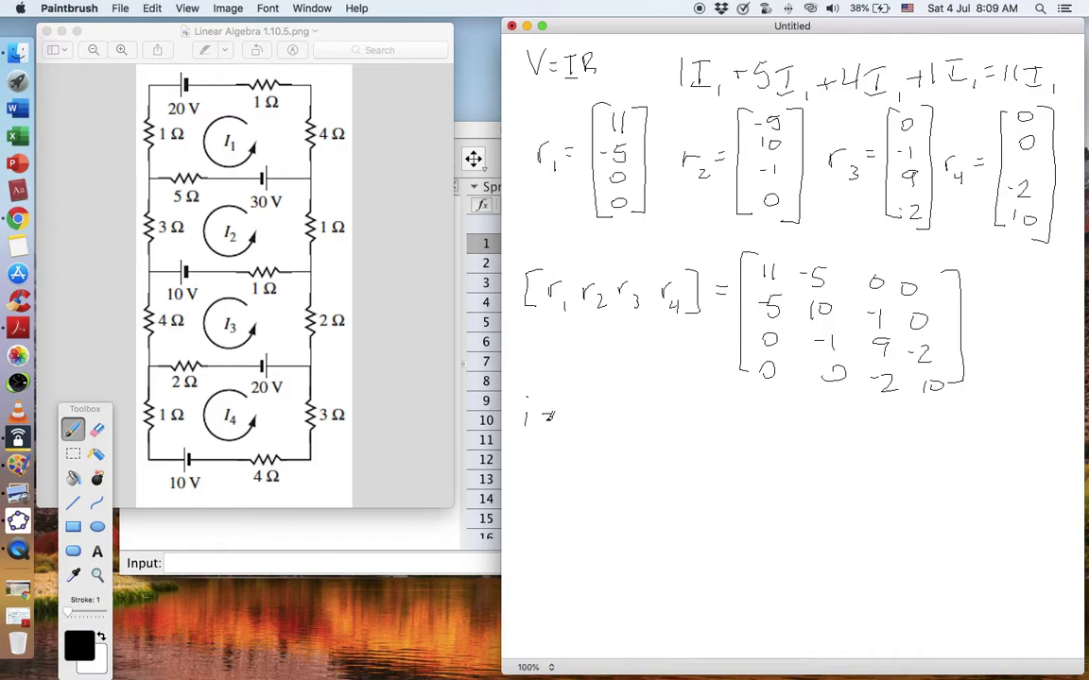
# - Write the current vector i = [I₁, I₂, I₃, I₄] below the matrix
pyautogui.moveTo(542, 419); pyautogui.dragTo(556, 418)
pyautogui.moveTo(586, 369)
pyautogui.mouseDown()
pyautogui.moveTo(572, 425)
pyautogui.moveTo(593, 449)
pyautogui.mouseUp()
pyautogui.moveTo(597, 372); pyautogui.dragTo(611, 371)
pyautogui.moveTo(604, 372)
pyautogui.mouseDown()
pyautogui.moveTo(619, 406)
pyautogui.moveTo(606, 433)
pyautogui.mouseUp()
pyautogui.moveTo(600, 434); pyautogui.dragTo(598, 443)
pyautogui.moveTo(590, 445); pyautogui.dragTo(606, 443)
pyautogui.moveTo(610, 438); pyautogui.dragTo(613, 448)
pyautogui.moveTo(639, 369); pyautogui.dragTo(641, 452)
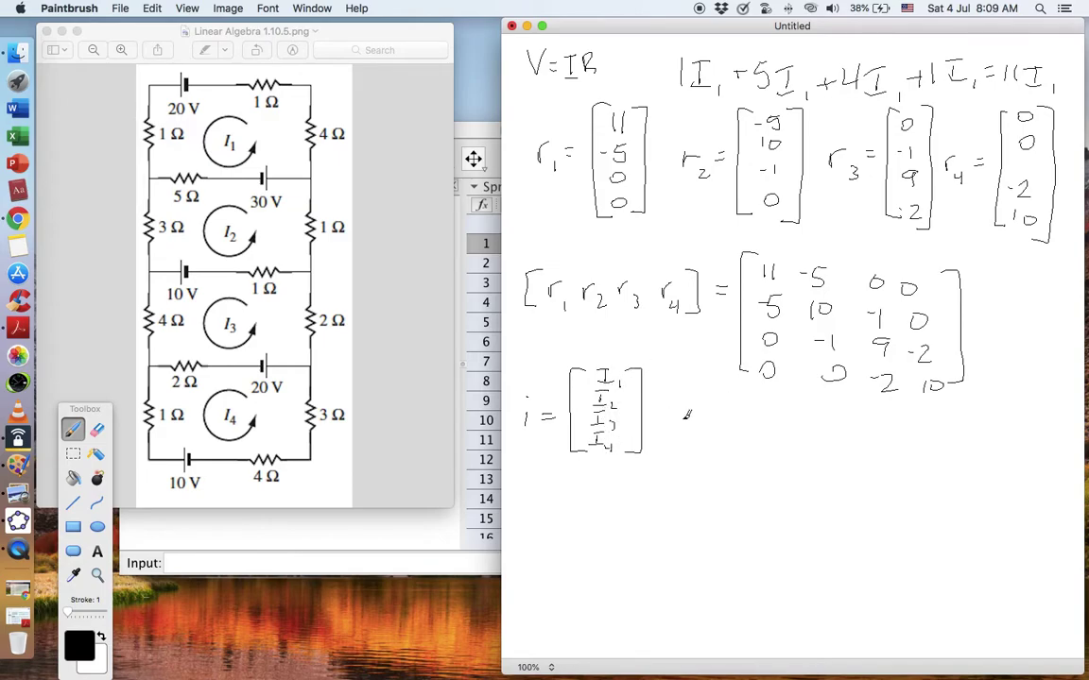
# - Write ri = v and redraw the 4×4 coefficient matrix beneath it
pyautogui.moveTo(686, 416)
pyautogui.mouseDown()
pyautogui.moveTo(702, 412)
pyautogui.moveTo(711, 436)
pyautogui.moveTo(756, 422)
pyautogui.mouseUp()
pyautogui.moveTo(561, 468)
pyautogui.mouseDown()
pyautogui.moveTo(530, 520)
pyautogui.moveTo(550, 597)
pyautogui.mouseUp()
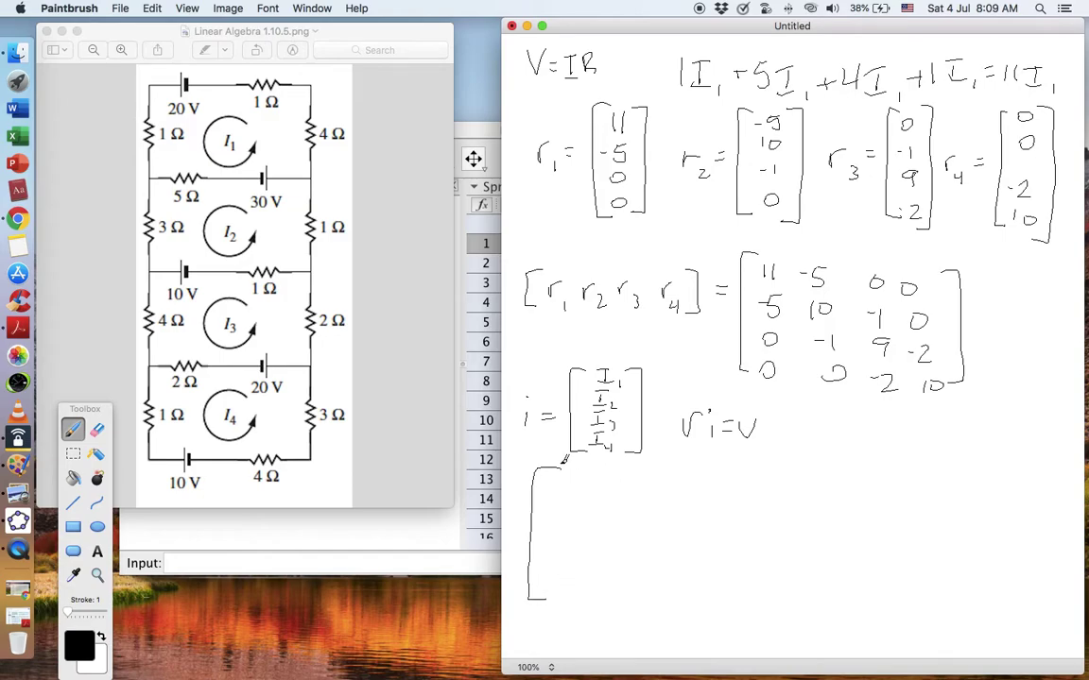
pyautogui.moveTo(557, 475)
pyautogui.mouseDown()
pyautogui.moveTo(557, 489)
pyautogui.moveTo(710, 486)
pyautogui.mouseUp()
pyautogui.moveTo(542, 512); pyautogui.dragTo(551, 513)
pyautogui.moveTo(565, 508); pyautogui.dragTo(556, 524)
pyautogui.moveTo(619, 513)
pyautogui.mouseDown()
pyautogui.moveTo(619, 525)
pyautogui.moveTo(632, 514)
pyautogui.moveTo(674, 519)
pyautogui.mouseUp()
pyautogui.moveTo(678, 512); pyautogui.dragTo(679, 526)
pyautogui.moveTo(715, 515); pyautogui.dragTo(717, 517)
pyautogui.moveTo(558, 542)
pyautogui.mouseDown()
pyautogui.moveTo(548, 550)
pyautogui.moveTo(610, 552)
pyautogui.mouseUp()
pyautogui.moveTo(631, 547)
pyautogui.mouseDown()
pyautogui.moveTo(680, 560)
pyautogui.moveTo(724, 551)
pyautogui.mouseUp()
pyautogui.moveTo(729, 547); pyautogui.dragTo(743, 559)
pyautogui.moveTo(568, 581); pyautogui.dragTo(602, 582)
pyautogui.moveTo(683, 591); pyautogui.dragTo(689, 591)
pyautogui.moveTo(696, 585)
pyautogui.mouseDown()
pyautogui.moveTo(709, 599)
pyautogui.moveTo(740, 598)
pyautogui.moveTo(751, 586)
pyautogui.mouseUp()
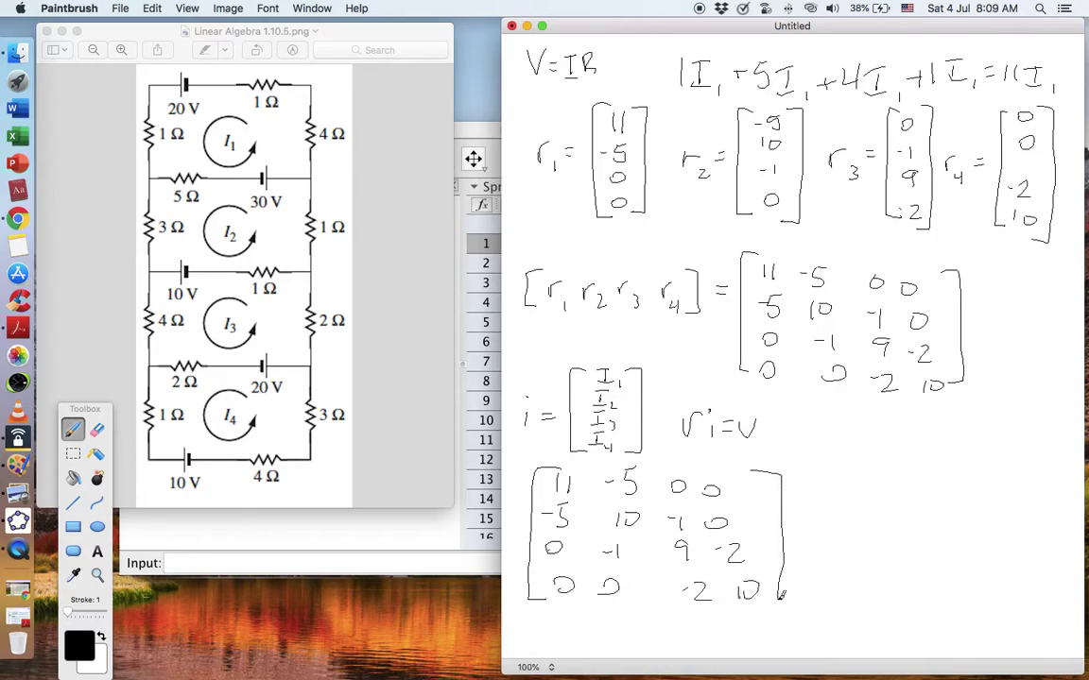
pyautogui.moveTo(781, 595); pyautogui.dragTo(774, 599)
# - Multiply the matrix by the column [I₁, I₂, I₃, I₄] and write = with an opening voltage bracket
pyautogui.moveTo(805, 470)
pyautogui.mouseDown()
pyautogui.moveTo(792, 482)
pyautogui.moveTo(805, 595)
pyautogui.mouseUp()
pyautogui.moveTo(818, 480)
pyautogui.mouseDown()
pyautogui.moveTo(806, 515)
pyautogui.moveTo(830, 511)
pyautogui.moveTo(838, 526)
pyautogui.moveTo(808, 536)
pyautogui.moveTo(830, 539)
pyautogui.moveTo(810, 563)
pyautogui.moveTo(827, 588)
pyautogui.mouseUp()
pyautogui.moveTo(847, 470)
pyautogui.mouseDown()
pyautogui.moveTo(858, 529)
pyautogui.moveTo(848, 604)
pyautogui.mouseUp()
pyautogui.moveTo(871, 530); pyautogui.dragTo(880, 529)
pyautogui.moveTo(870, 536); pyautogui.dragTo(881, 535)
pyautogui.moveTo(900, 468)
pyautogui.mouseDown()
pyautogui.moveTo(885, 534)
pyautogui.moveTo(884, 596)
pyautogui.mouseUp()
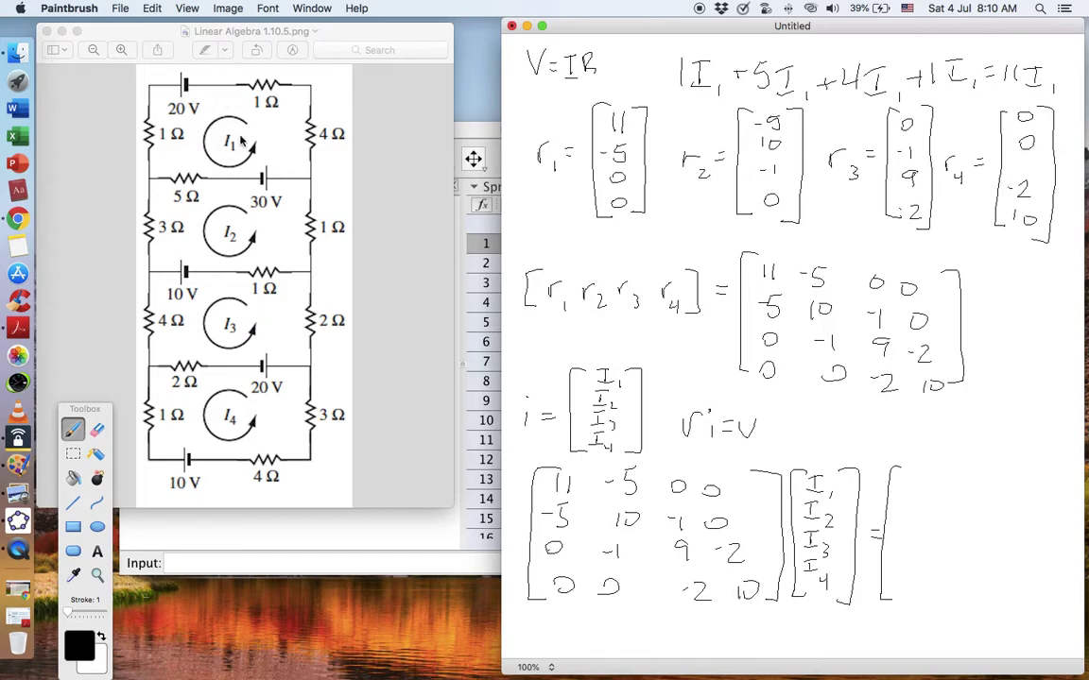
# - Fill the voltage column with 50, -10, 30, -30 from the circuit diagram and close its bracket
pyautogui.click(179, 110)
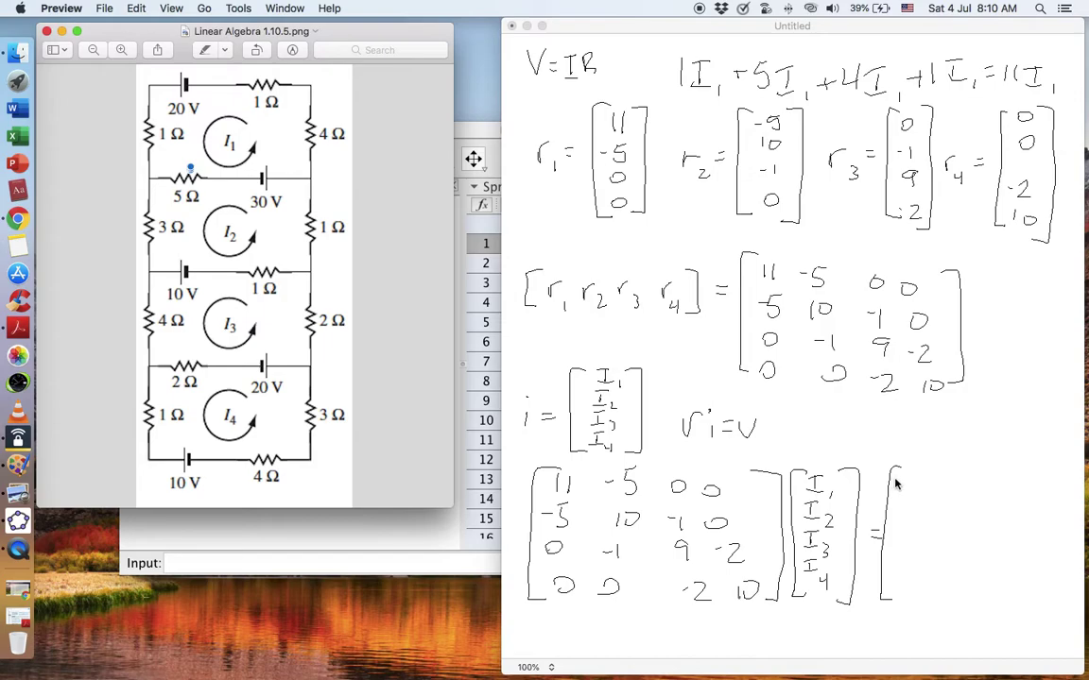
pyautogui.click(898, 480)
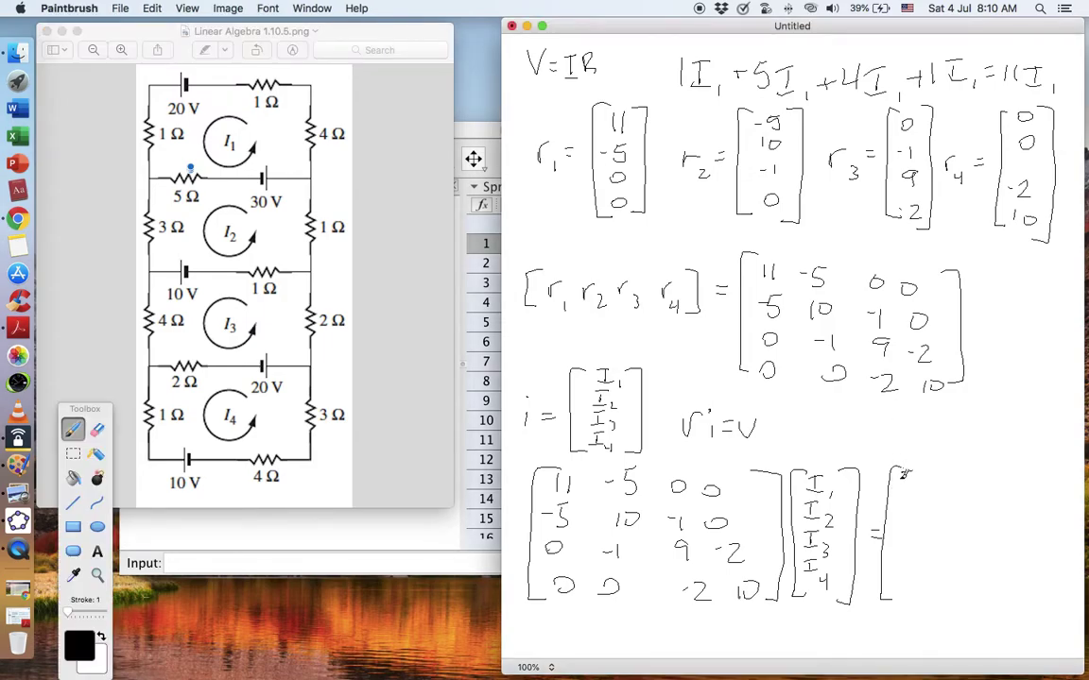
pyautogui.moveTo(904, 475)
pyautogui.mouseDown()
pyautogui.moveTo(907, 487)
pyautogui.moveTo(923, 478)
pyautogui.mouseUp()
pyautogui.moveTo(914, 503); pyautogui.dragTo(915, 516)
pyautogui.moveTo(925, 503); pyautogui.dragTo(930, 506)
pyautogui.click(281, 361)
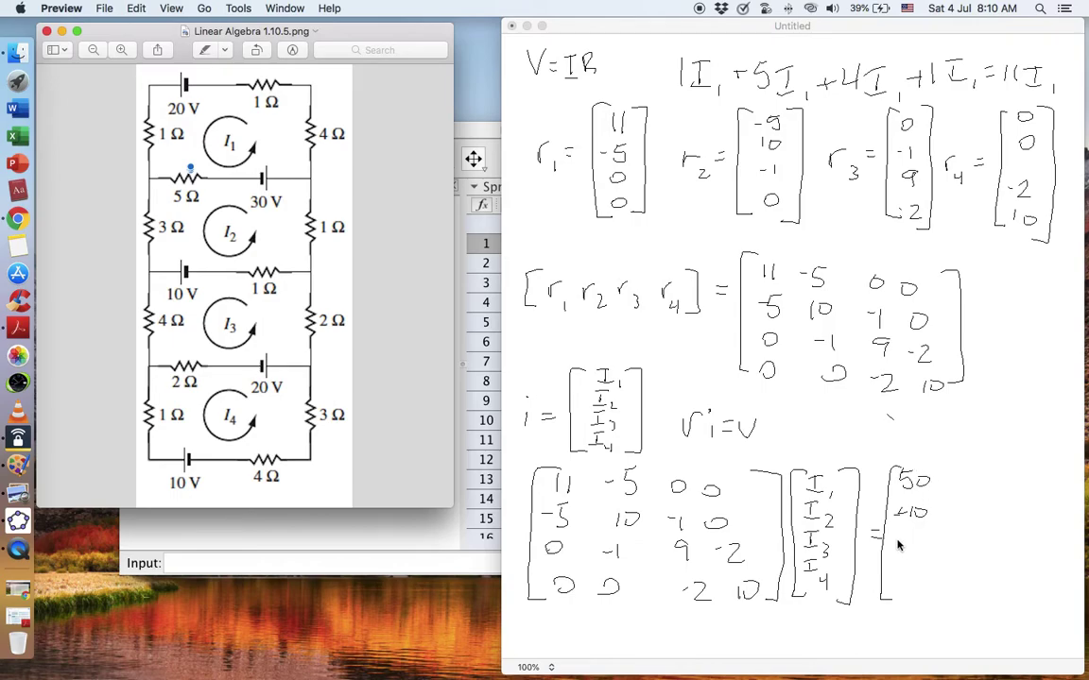
pyautogui.click(813, 491)
pyautogui.moveTo(904, 540)
pyautogui.mouseDown()
pyautogui.moveTo(897, 550)
pyautogui.moveTo(918, 536)
pyautogui.mouseUp()
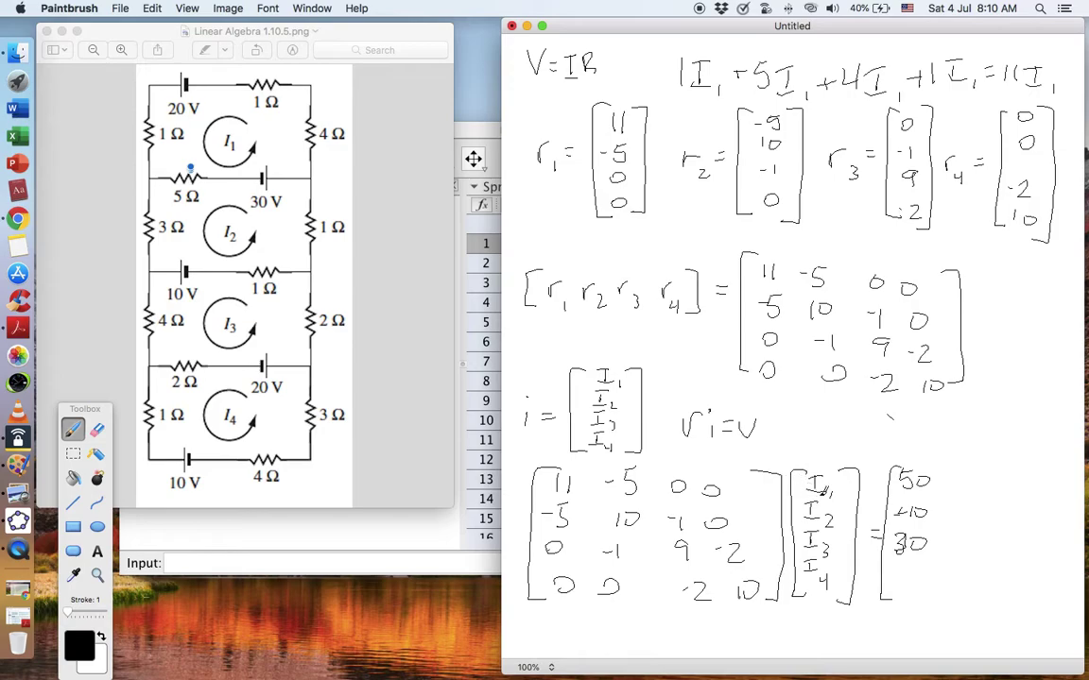
pyautogui.moveTo(897, 587); pyautogui.dragTo(907, 586)
pyautogui.moveTo(910, 578)
pyautogui.mouseDown()
pyautogui.moveTo(911, 595)
pyautogui.moveTo(933, 579)
pyautogui.mouseUp()
pyautogui.moveTo(949, 459)
pyautogui.mouseDown()
pyautogui.moveTo(965, 555)
pyautogui.moveTo(955, 595)
pyautogui.mouseUp()
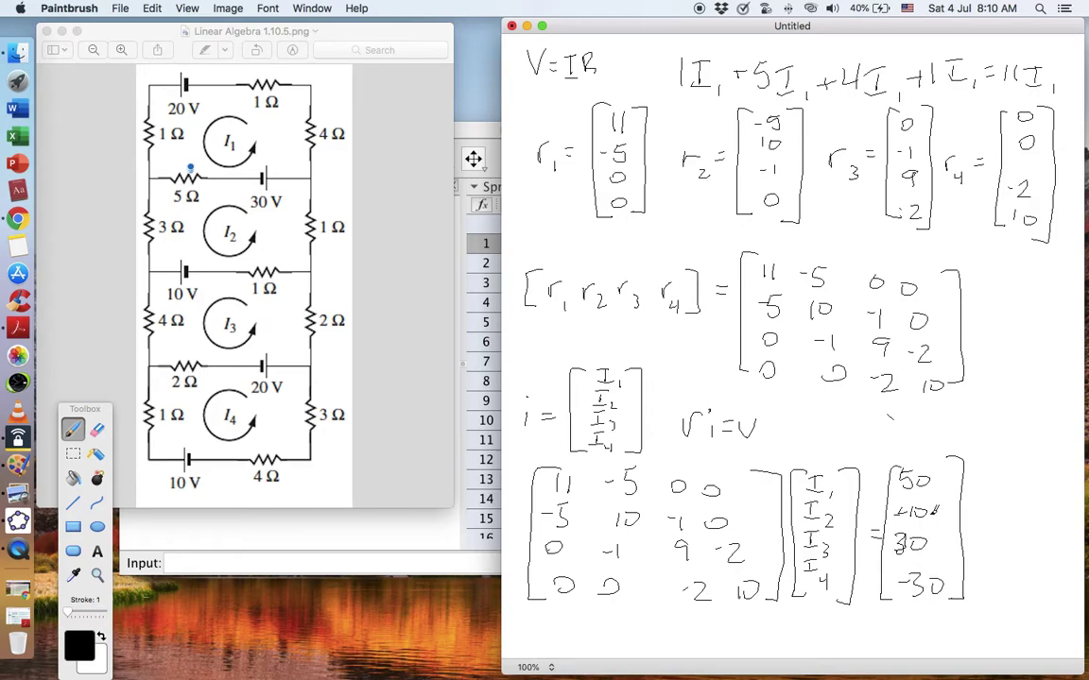
# - Check GeoGebra's M2, then write I₁=3.68 A, I₂=-1.9 A, I₃=2.57 A, I₄=-2.49 below
pyautogui.click(421, 530)
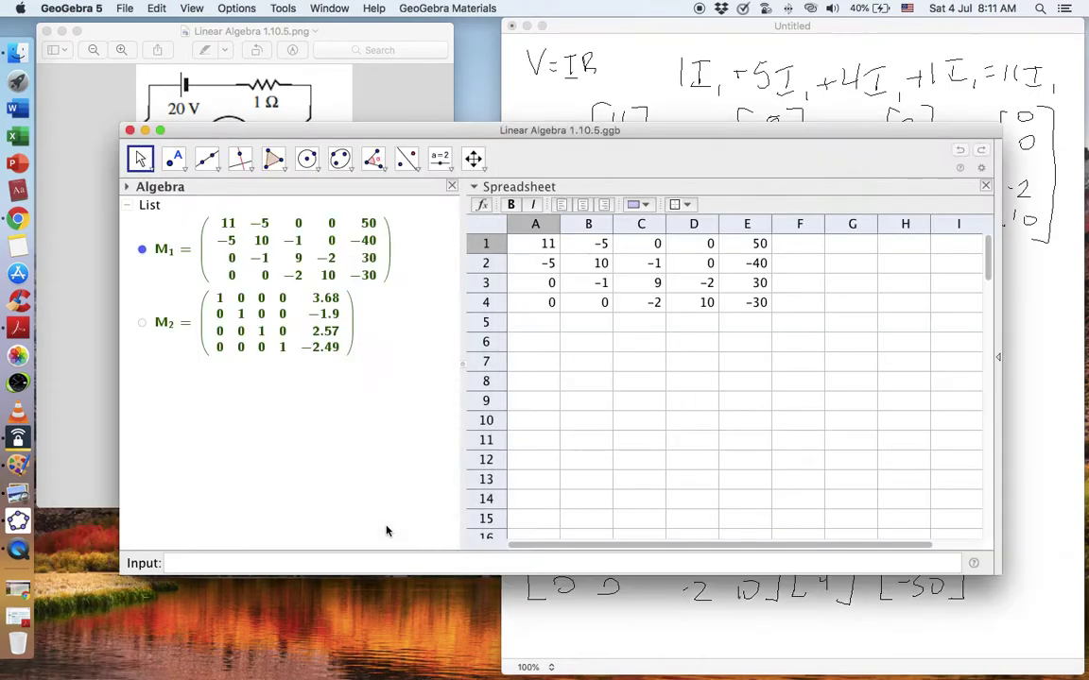
pyautogui.click(586, 26)
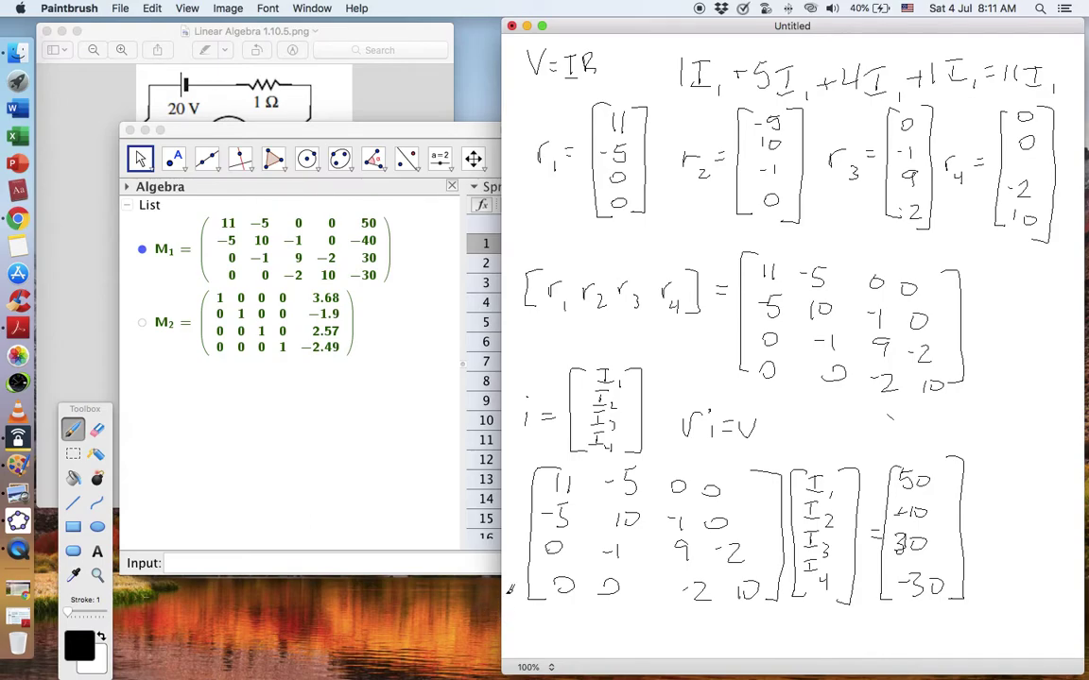
pyautogui.moveTo(524, 615)
pyautogui.mouseDown()
pyautogui.moveTo(569, 619)
pyautogui.moveTo(563, 612)
pyautogui.moveTo(557, 633)
pyautogui.moveTo(671, 629)
pyautogui.moveTo(658, 638)
pyautogui.moveTo(674, 648)
pyautogui.moveTo(684, 628)
pyautogui.moveTo(738, 637)
pyautogui.moveTo(800, 624)
pyautogui.moveTo(798, 652)
pyautogui.moveTo(801, 629)
pyautogui.moveTo(842, 640)
pyautogui.moveTo(854, 625)
pyautogui.moveTo(853, 648)
pyautogui.moveTo(868, 647)
pyautogui.moveTo(880, 625)
pyautogui.moveTo(871, 643)
pyautogui.moveTo(937, 636)
pyautogui.moveTo(936, 650)
pyautogui.moveTo(957, 631)
pyautogui.moveTo(1004, 648)
pyautogui.mouseUp()
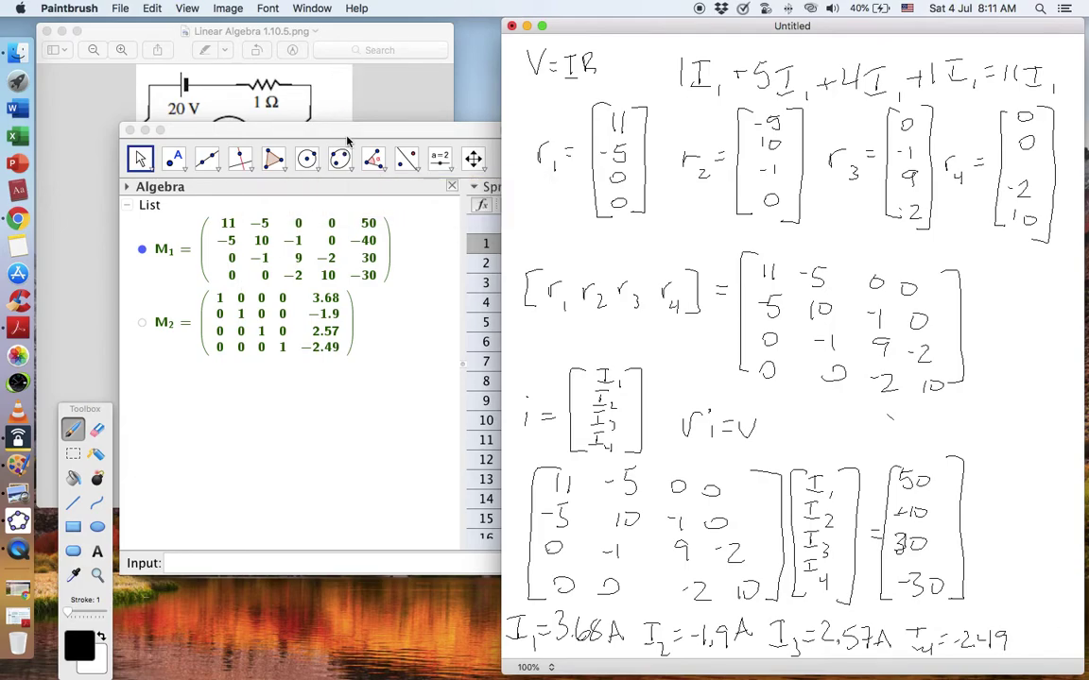
pyautogui.click(376, 97)
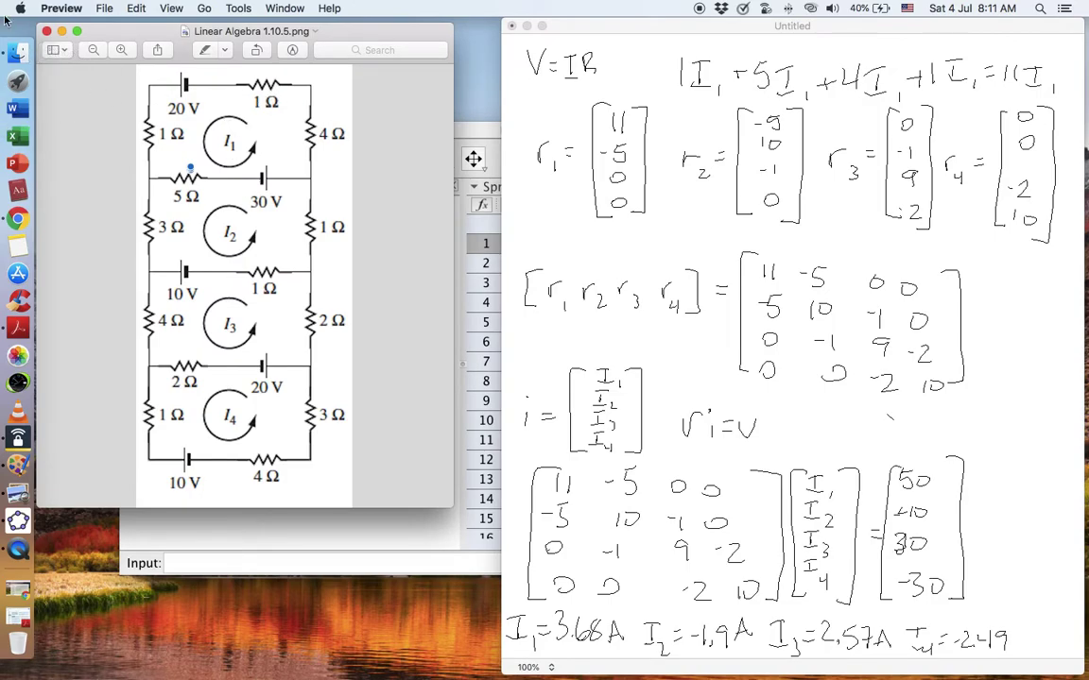
# - Open Linear Algebra 1.10.6.png and 1.10.6.ggb, close the 1.10.5 image, and enlarge the new diagram window
pyautogui.click(18, 56)
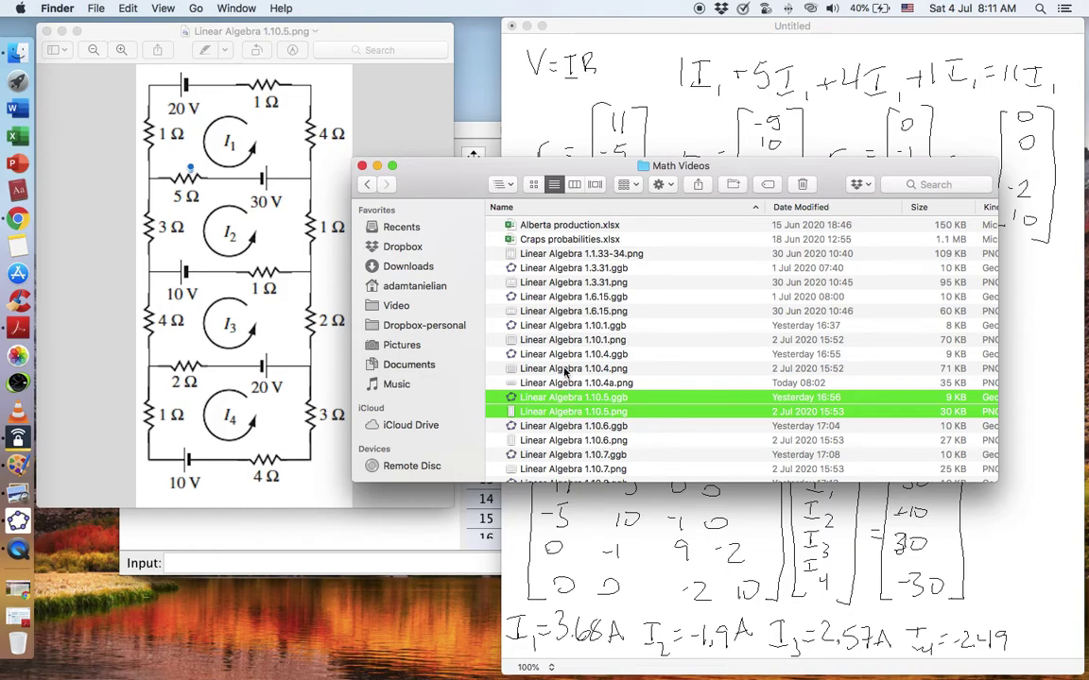
pyautogui.doubleClick(571, 440)
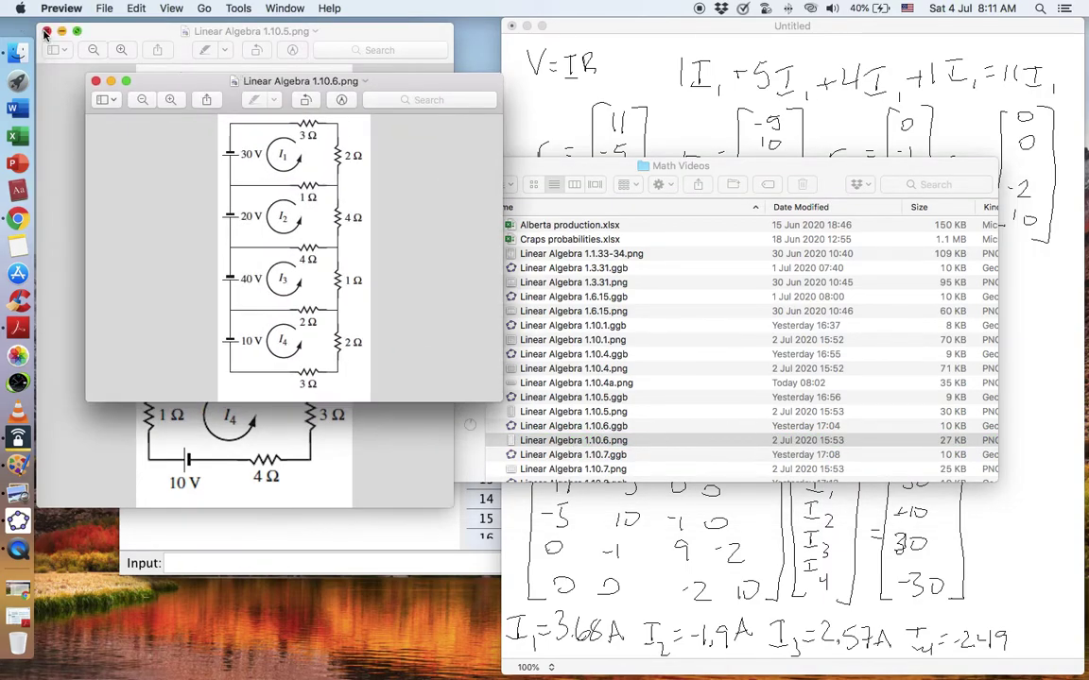
pyautogui.click(46, 31)
pyautogui.click(322, 484)
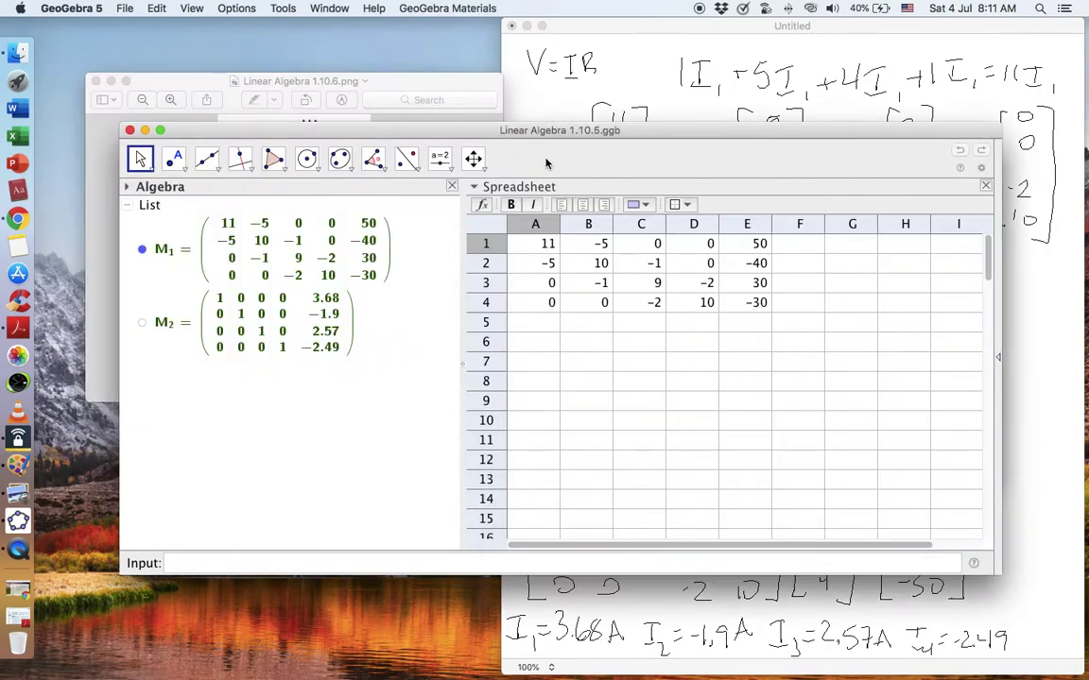
pyautogui.click(18, 52)
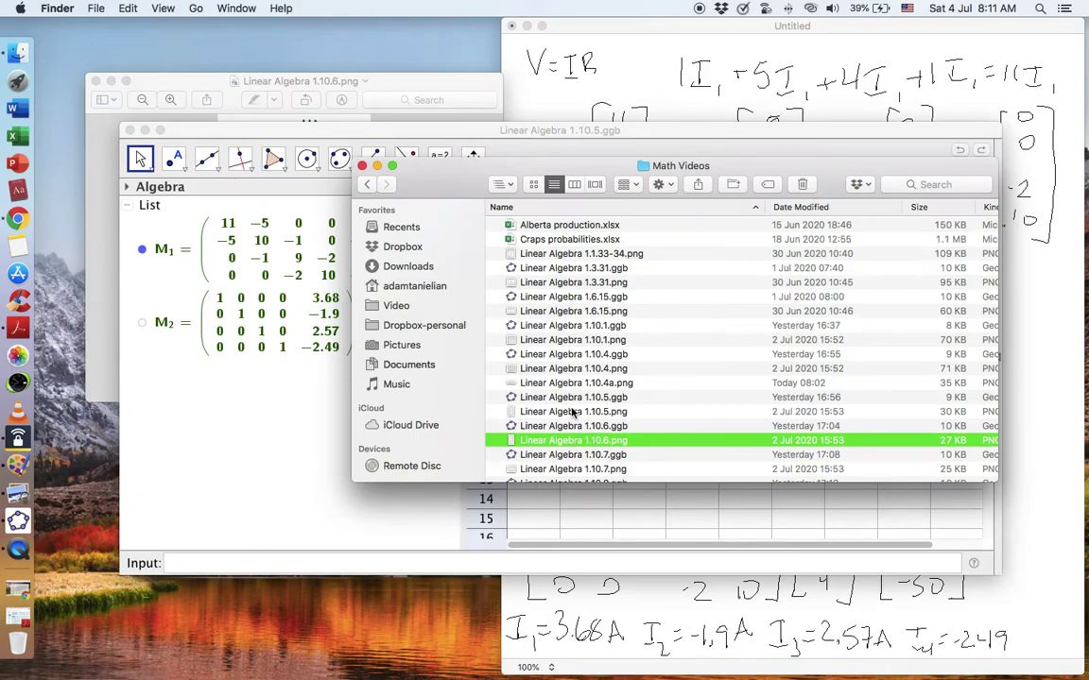
pyautogui.doubleClick(568, 426)
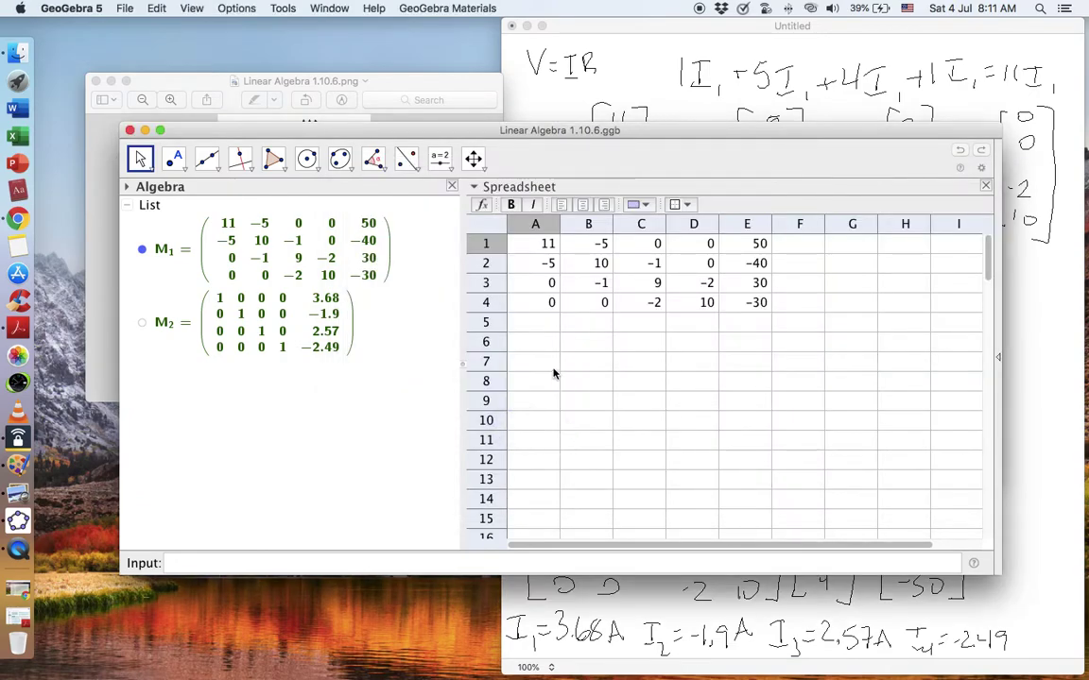
pyautogui.click(180, 75)
pyautogui.moveTo(180, 76); pyautogui.dragTo(144, 23)
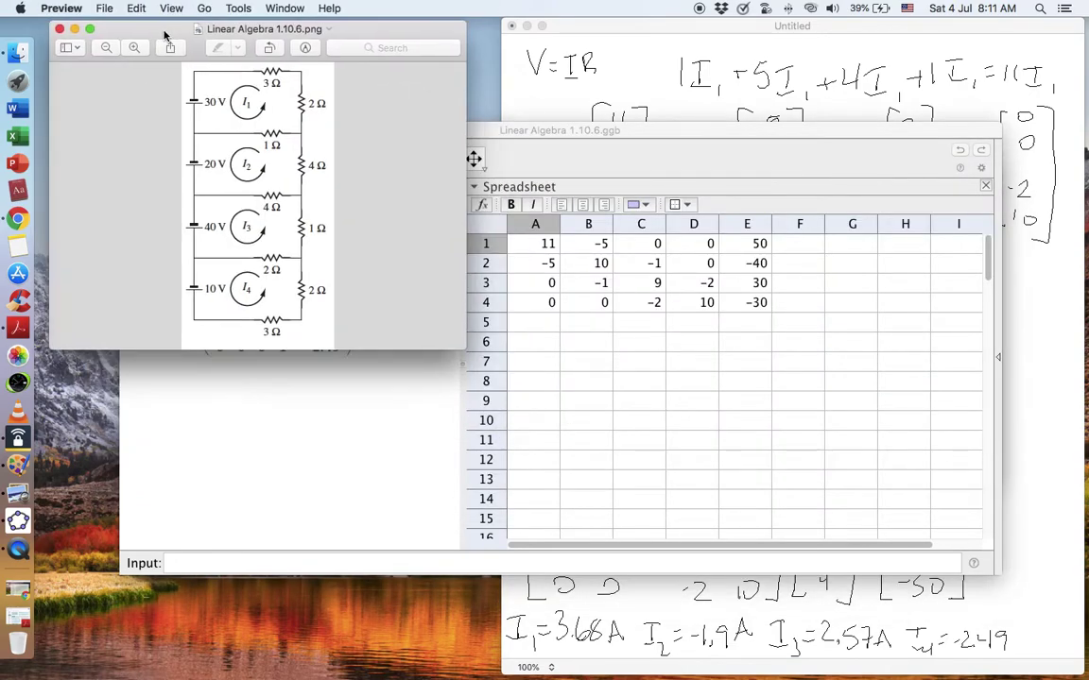
pyautogui.moveTo(463, 348); pyautogui.dragTo(499, 531)
# - Clear the entire Paintbrush canvas with Cmd+A and Delete
pyautogui.click(546, 28)
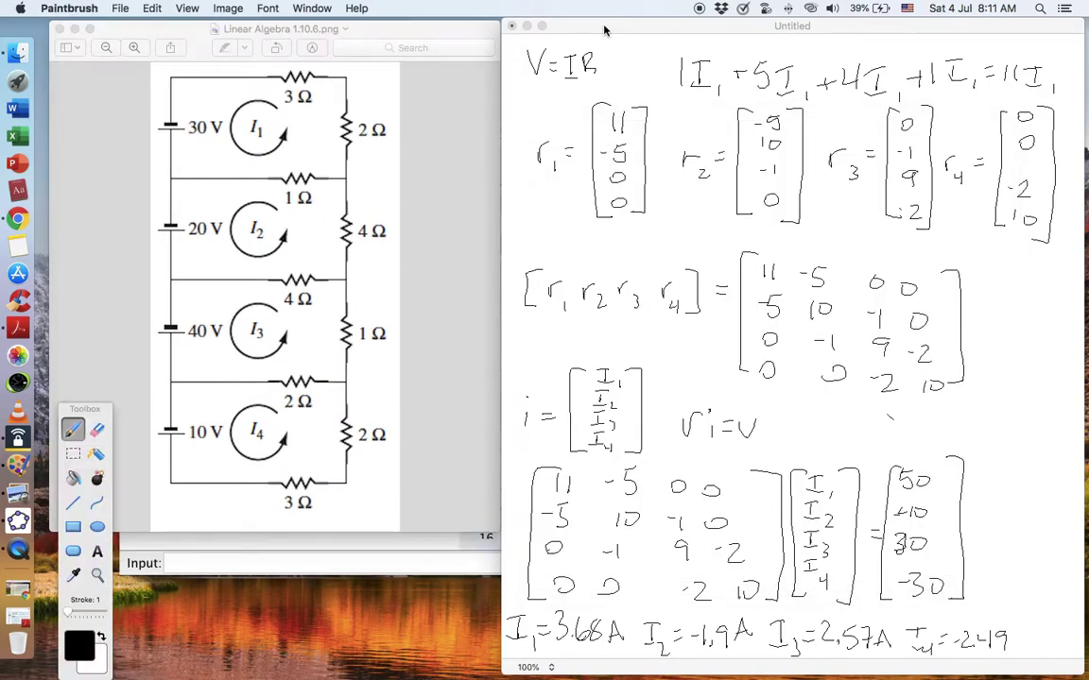
pyautogui.press('s')
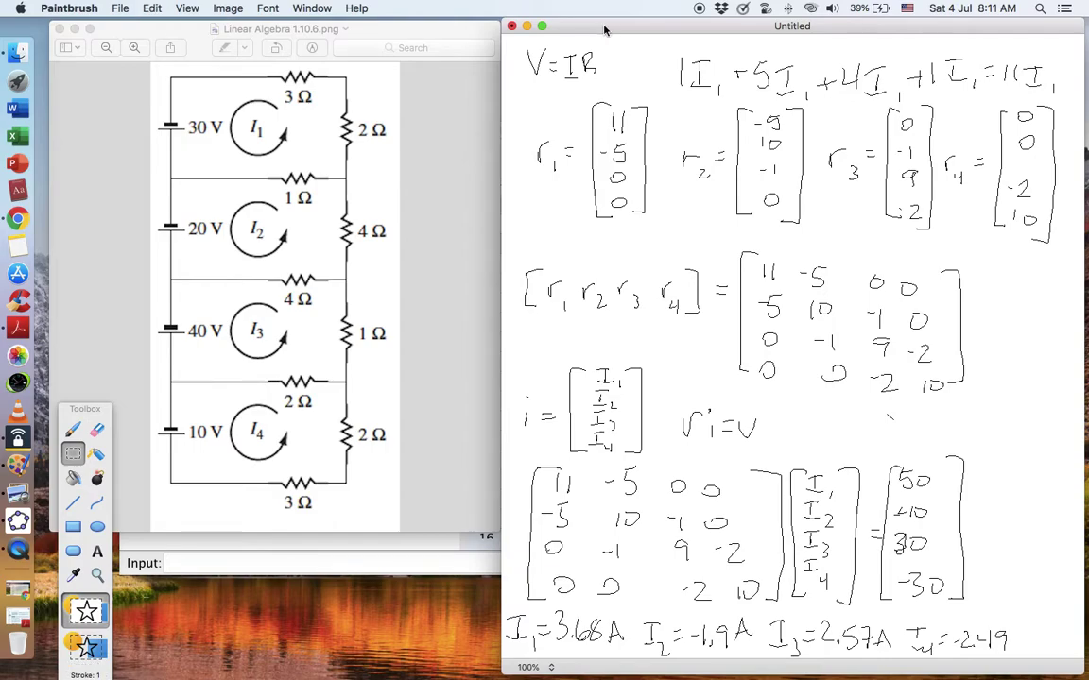
pyautogui.press('super+a')
pyautogui.press('Delete')
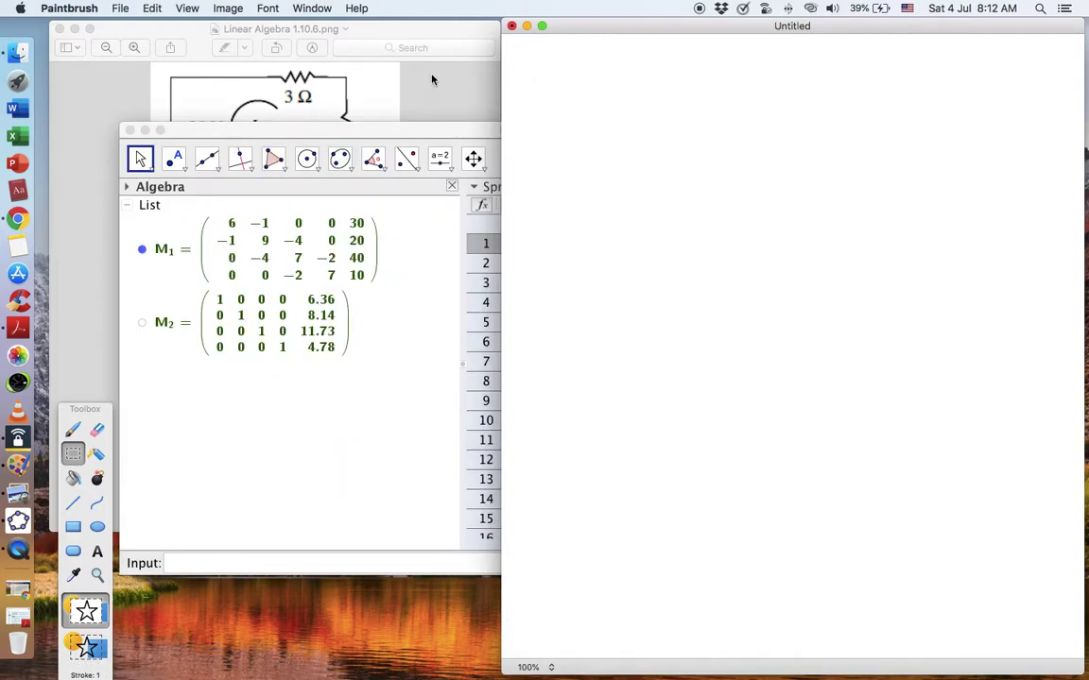
# - With the brush, draw the coefficient matrix's left bracket and its first two rows, beginning 6, −1 and −1
pyautogui.click(431, 71)
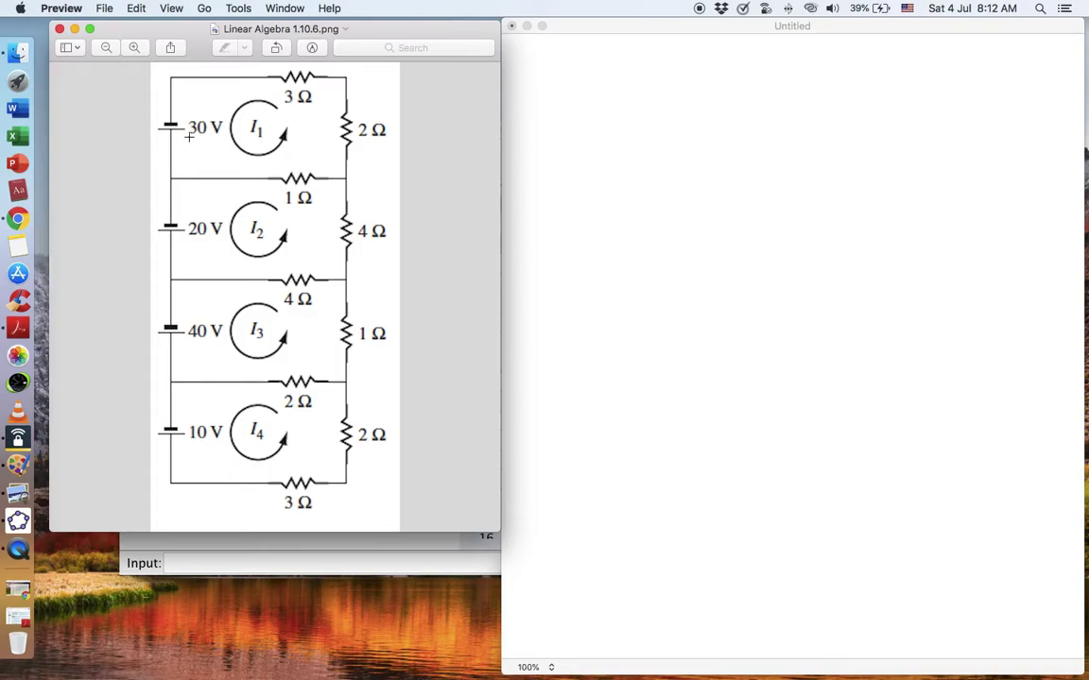
pyautogui.click(593, 33)
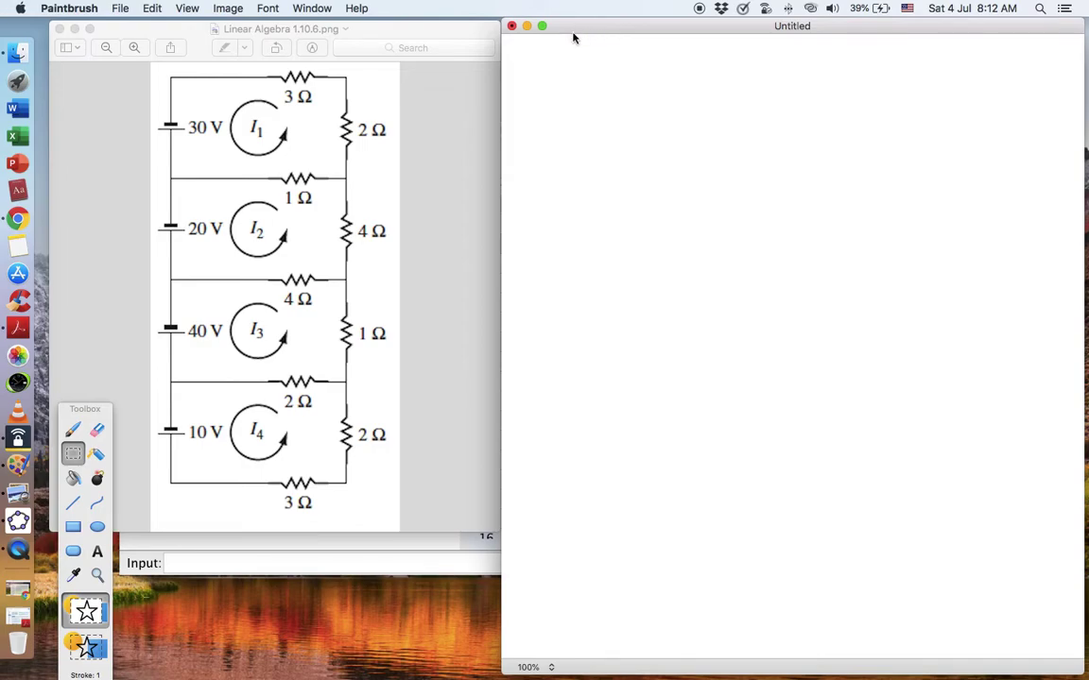
pyautogui.click(72, 430)
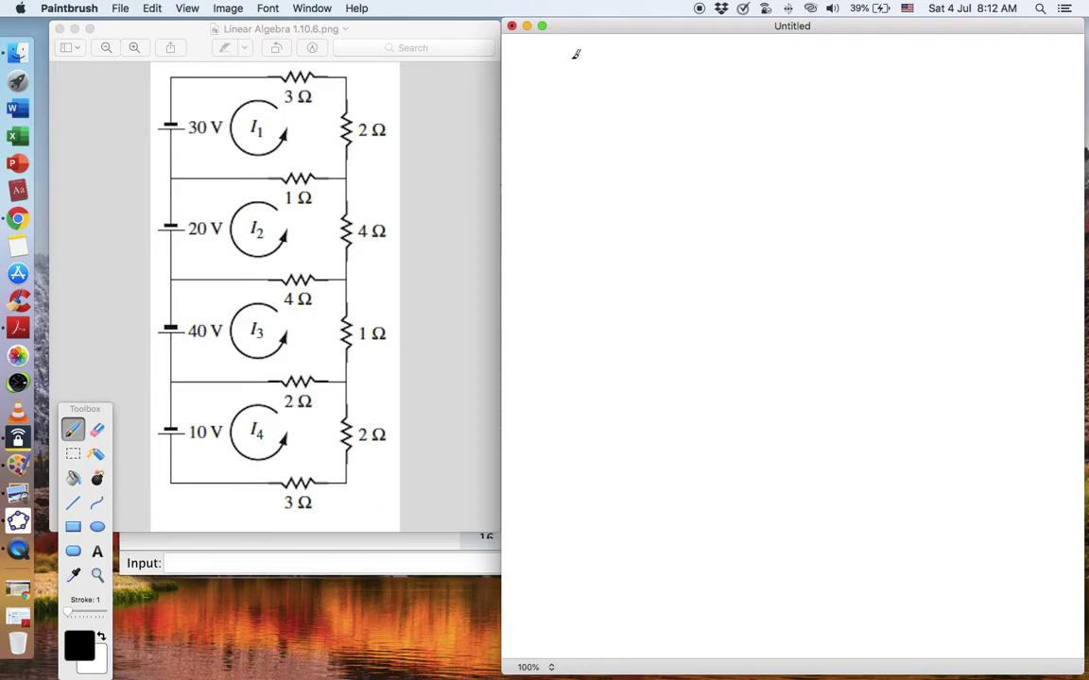
pyautogui.moveTo(572, 57)
pyautogui.mouseDown()
pyautogui.moveTo(564, 156)
pyautogui.moveTo(574, 197)
pyautogui.mouseUp()
pyautogui.moveTo(586, 69)
pyautogui.mouseDown()
pyautogui.moveTo(585, 83)
pyautogui.moveTo(620, 80)
pyautogui.mouseUp()
pyautogui.moveTo(624, 75)
pyautogui.mouseDown()
pyautogui.moveTo(627, 87)
pyautogui.moveTo(703, 74)
pyautogui.mouseUp()
pyautogui.moveTo(568, 118)
pyautogui.mouseDown()
pyautogui.moveTo(585, 127)
pyautogui.moveTo(679, 114)
pyautogui.mouseUp()
pyautogui.moveTo(674, 106)
pyautogui.mouseDown()
pyautogui.moveTo(675, 121)
pyautogui.moveTo(712, 110)
pyautogui.mouseUp()
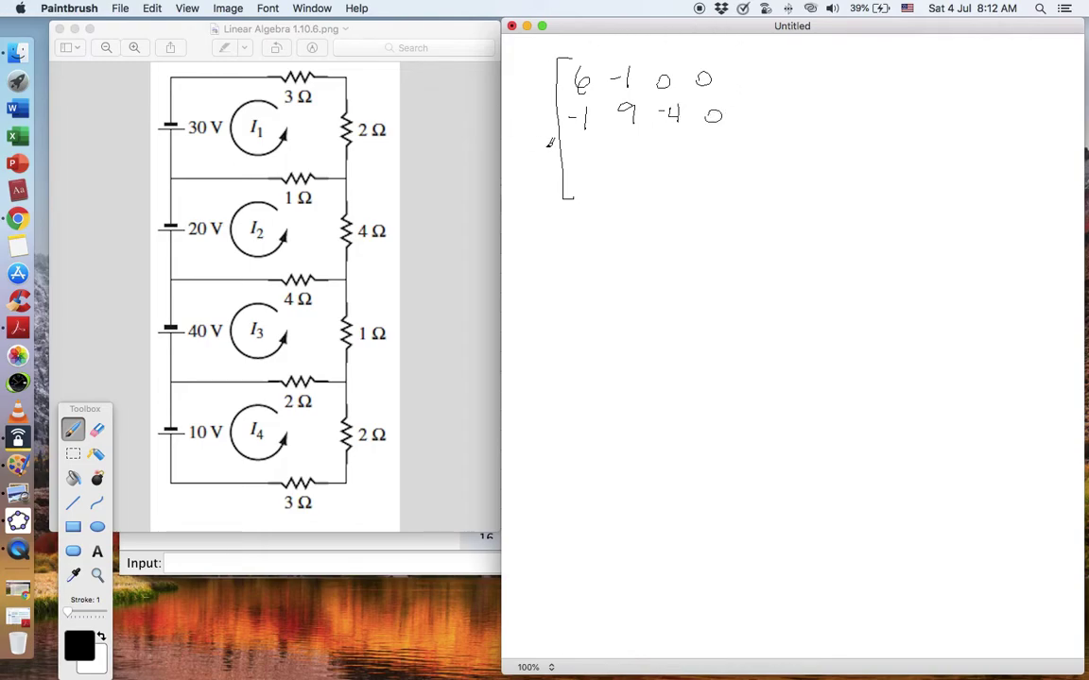
# - Write the third and fourth matrix rows, each ending in −2, and close the matrix bracket
pyautogui.moveTo(580, 147); pyautogui.dragTo(623, 149)
pyautogui.moveTo(631, 141)
pyautogui.mouseDown()
pyautogui.moveTo(638, 154)
pyautogui.moveTo(725, 146)
pyautogui.mouseUp()
pyautogui.moveTo(730, 138); pyautogui.dragTo(743, 150)
pyautogui.moveTo(586, 181); pyautogui.dragTo(678, 184)
pyautogui.moveTo(684, 176)
pyautogui.mouseDown()
pyautogui.moveTo(695, 192)
pyautogui.moveTo(736, 192)
pyautogui.mouseUp()
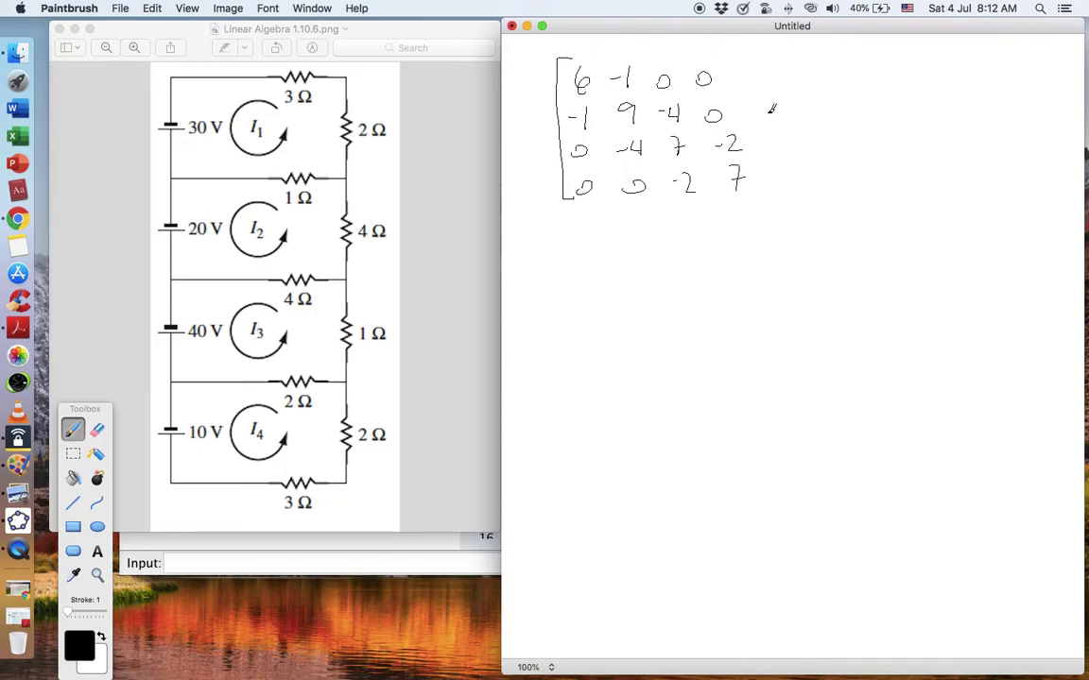
pyautogui.moveTo(743, 64)
pyautogui.mouseDown()
pyautogui.moveTo(763, 105)
pyautogui.moveTo(752, 201)
pyautogui.mouseUp()
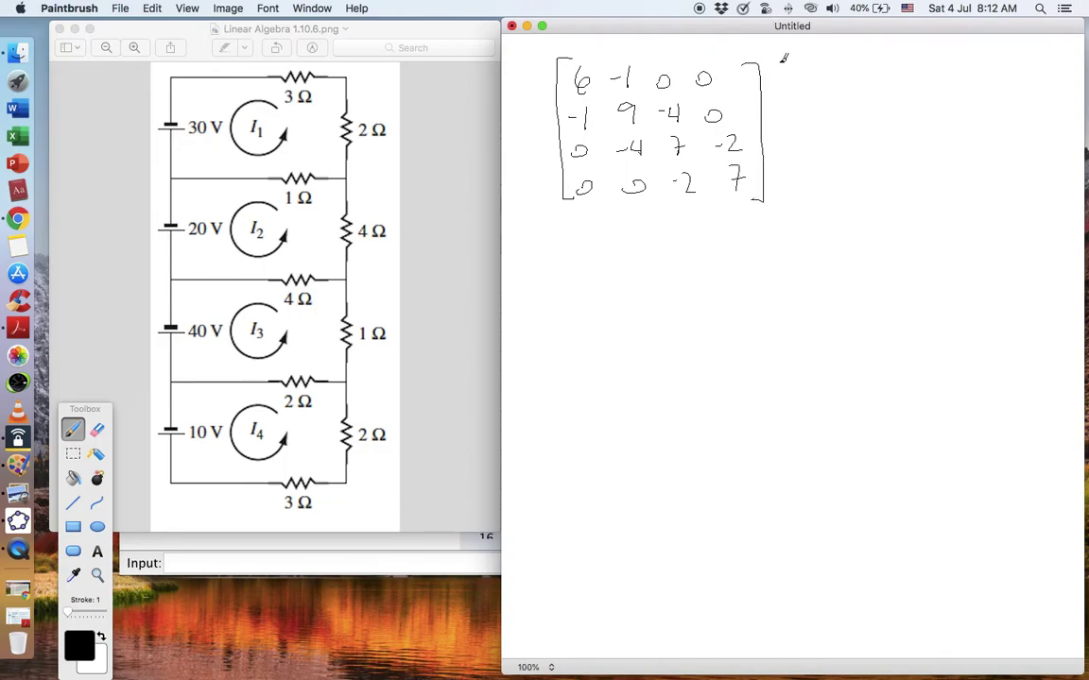
# - Draw the bracketed current column I₁, I₂, I₃, I₄ beside the matrix
pyautogui.moveTo(779, 63)
pyautogui.mouseDown()
pyautogui.moveTo(768, 197)
pyautogui.moveTo(783, 202)
pyautogui.mouseUp()
pyautogui.moveTo(788, 65)
pyautogui.mouseDown()
pyautogui.moveTo(803, 63)
pyautogui.moveTo(796, 81)
pyautogui.mouseUp()
pyautogui.moveTo(788, 82)
pyautogui.mouseDown()
pyautogui.moveTo(811, 85)
pyautogui.moveTo(798, 92)
pyautogui.mouseUp()
pyautogui.moveTo(792, 94); pyautogui.dragTo(792, 109)
pyautogui.moveTo(783, 110); pyautogui.dragTo(800, 110)
pyautogui.moveTo(806, 109)
pyautogui.mouseDown()
pyautogui.moveTo(808, 162)
pyautogui.moveTo(797, 176)
pyautogui.mouseUp()
pyautogui.moveTo(789, 177); pyautogui.dragTo(797, 200)
pyautogui.moveTo(804, 188); pyautogui.dragTo(811, 194)
pyautogui.moveTo(809, 188); pyautogui.dragTo(808, 198)
pyautogui.moveTo(817, 60); pyautogui.dragTo(839, 198)
pyautogui.moveTo(829, 199); pyautogui.dragTo(841, 197)
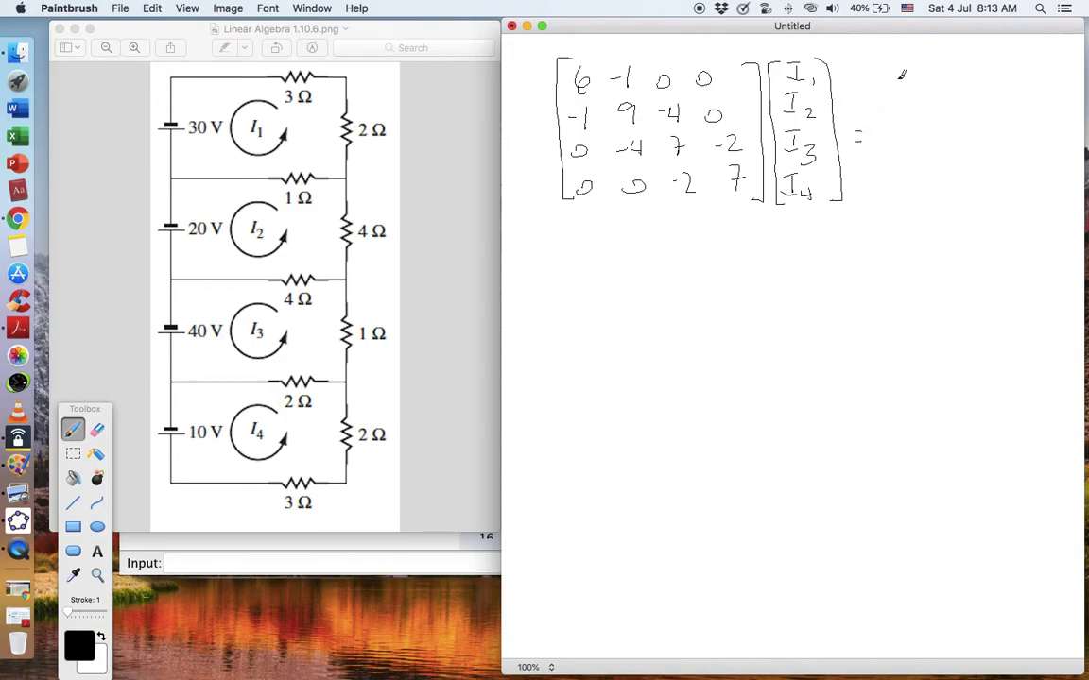
# - Add the bracketed voltage column 30, 20, 40, 10 after the equals sign
pyautogui.moveTo(894, 66); pyautogui.dragTo(894, 202)
pyautogui.moveTo(900, 76)
pyautogui.mouseDown()
pyautogui.moveTo(903, 111)
pyautogui.moveTo(936, 106)
pyautogui.mouseUp()
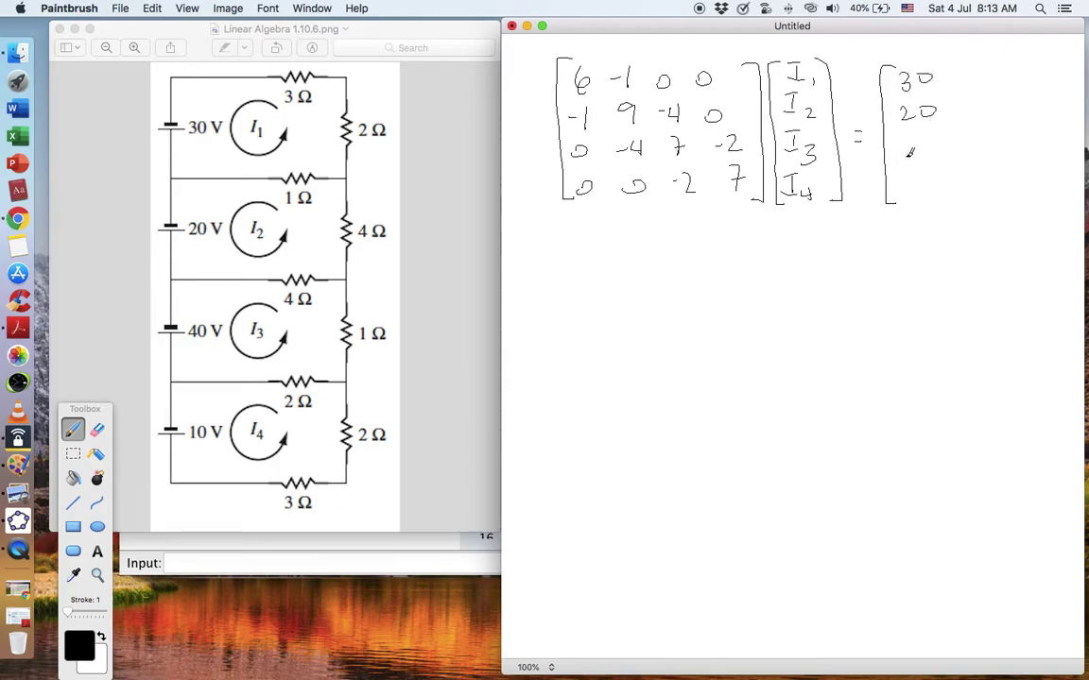
pyautogui.moveTo(910, 153)
pyautogui.mouseDown()
pyautogui.moveTo(948, 158)
pyautogui.moveTo(910, 193)
pyautogui.moveTo(930, 183)
pyautogui.mouseUp()
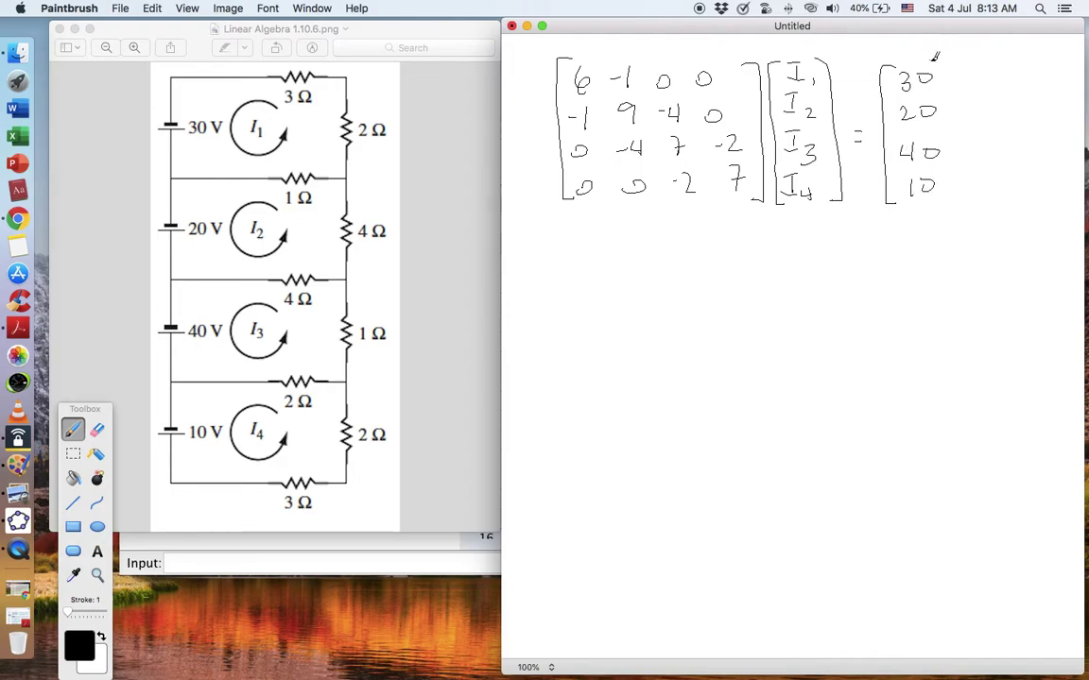
pyautogui.moveTo(945, 62)
pyautogui.mouseDown()
pyautogui.moveTo(965, 95)
pyautogui.moveTo(948, 218)
pyautogui.mouseUp()
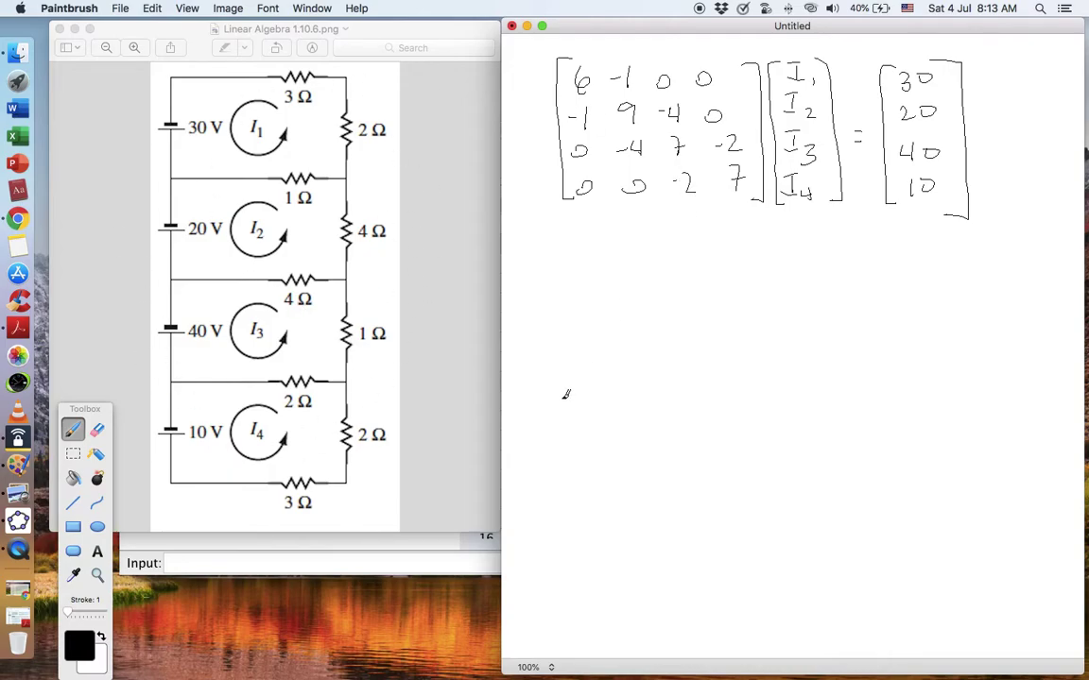
# - Move GeoGebra down-left and write I₁ = 6.36 A below the equation
pyautogui.click(369, 554)
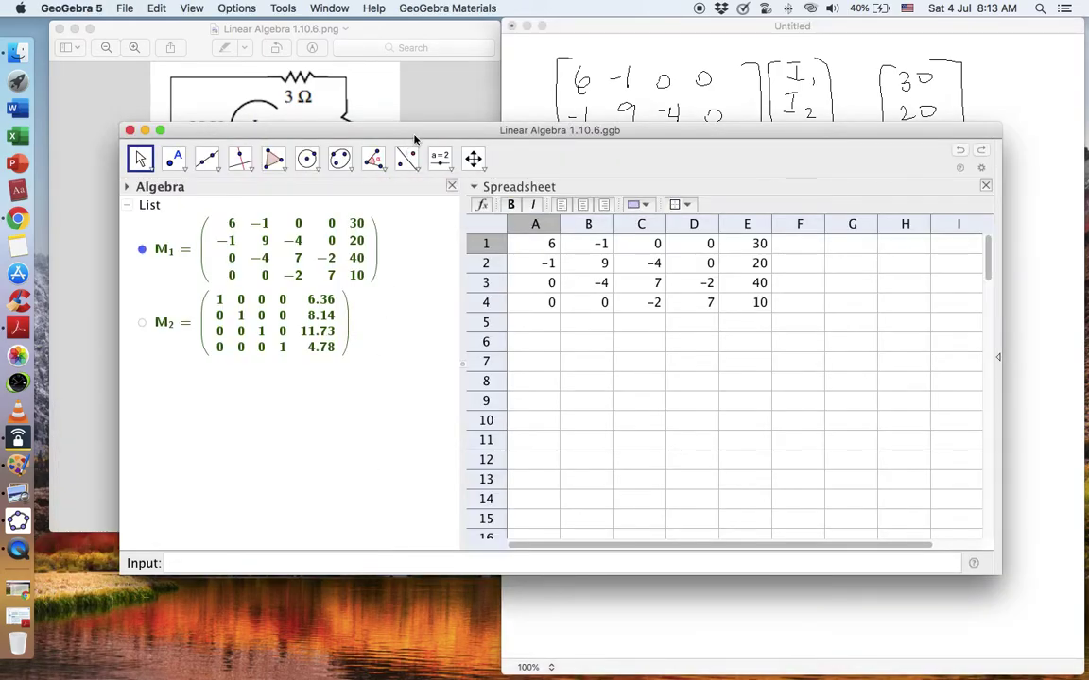
pyautogui.moveTo(413, 139); pyautogui.dragTo(394, 253)
pyautogui.click(646, 26)
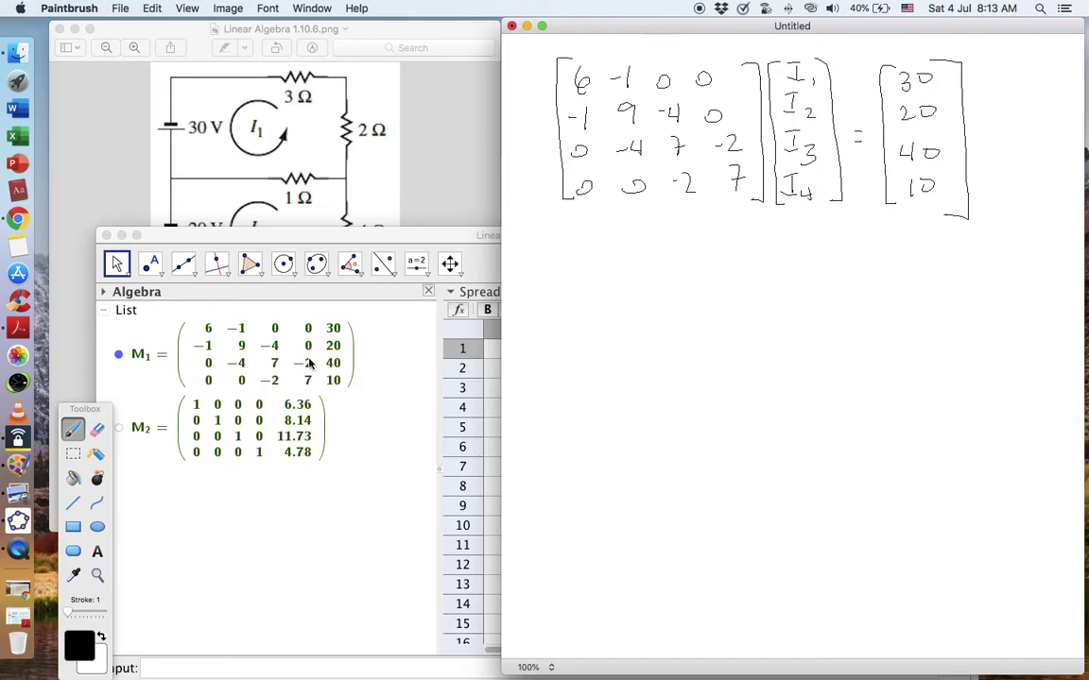
pyautogui.moveTo(539, 239)
pyautogui.mouseDown()
pyautogui.moveTo(543, 253)
pyautogui.moveTo(567, 255)
pyautogui.moveTo(583, 238)
pyautogui.moveTo(593, 252)
pyautogui.moveTo(673, 259)
pyautogui.moveTo(667, 249)
pyautogui.moveTo(718, 262)
pyautogui.mouseUp()
pyautogui.click(634, 260)
pyautogui.moveTo(703, 253); pyautogui.dragTo(717, 256)
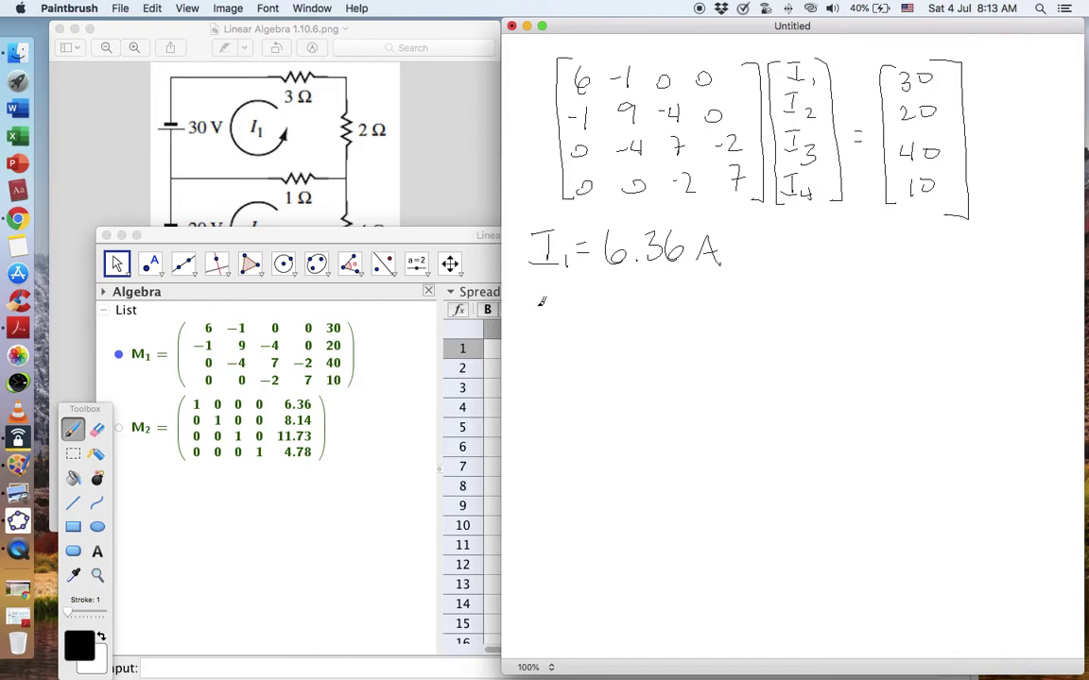
# - Write I₂ = 8.14 A underneath, then begin the I₃ = line
pyautogui.moveTo(532, 304); pyautogui.dragTo(548, 303)
pyautogui.moveTo(539, 304)
pyautogui.mouseDown()
pyautogui.moveTo(540, 327)
pyautogui.moveTo(573, 337)
pyautogui.moveTo(588, 310)
pyautogui.mouseUp()
pyautogui.moveTo(576, 318); pyautogui.dragTo(591, 317)
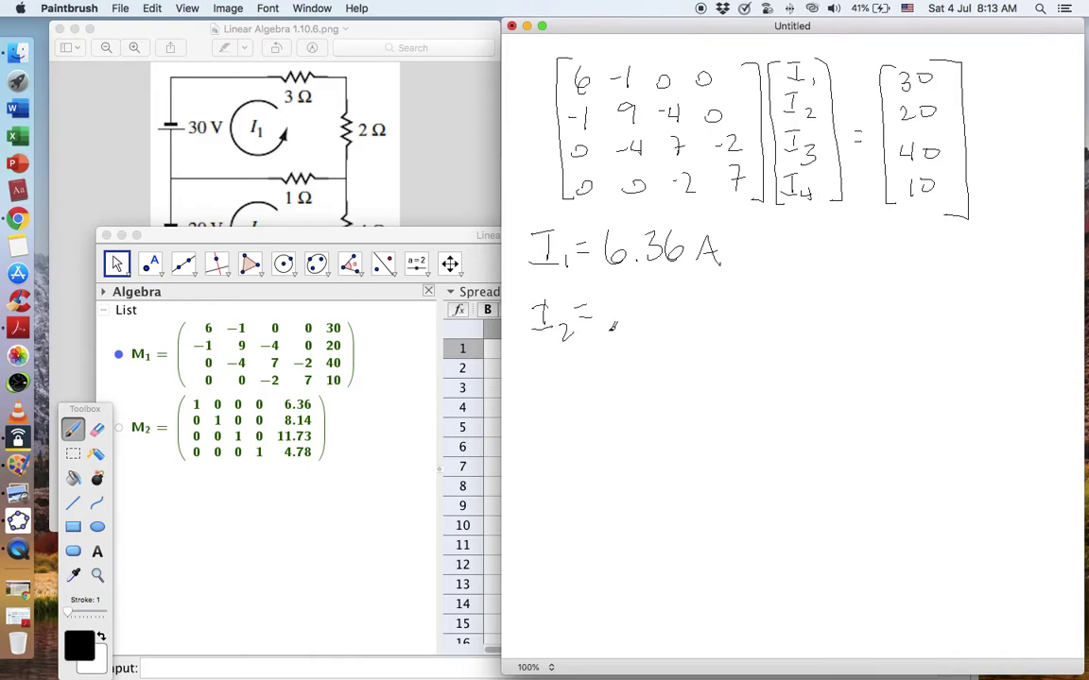
pyautogui.moveTo(627, 300)
pyautogui.mouseDown()
pyautogui.moveTo(613, 325)
pyautogui.moveTo(626, 300)
pyautogui.moveTo(652, 329)
pyautogui.moveTo(677, 321)
pyautogui.mouseUp()
pyautogui.click(647, 328)
pyautogui.moveTo(674, 308)
pyautogui.mouseDown()
pyautogui.moveTo(674, 328)
pyautogui.moveTo(698, 303)
pyautogui.mouseUp()
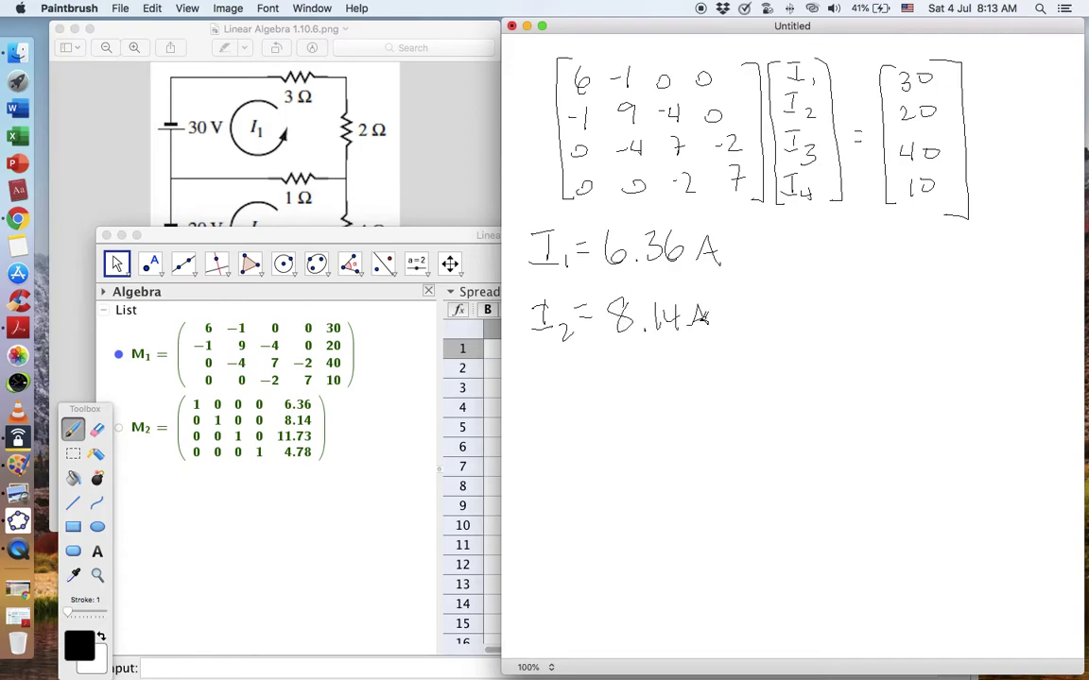
pyautogui.moveTo(532, 374); pyautogui.dragTo(550, 374)
pyautogui.moveTo(541, 374)
pyautogui.mouseDown()
pyautogui.moveTo(540, 400)
pyautogui.moveTo(568, 406)
pyautogui.moveTo(594, 377)
pyautogui.mouseUp()
pyautogui.moveTo(583, 387); pyautogui.dragTo(594, 386)
pyautogui.click(399, 142)
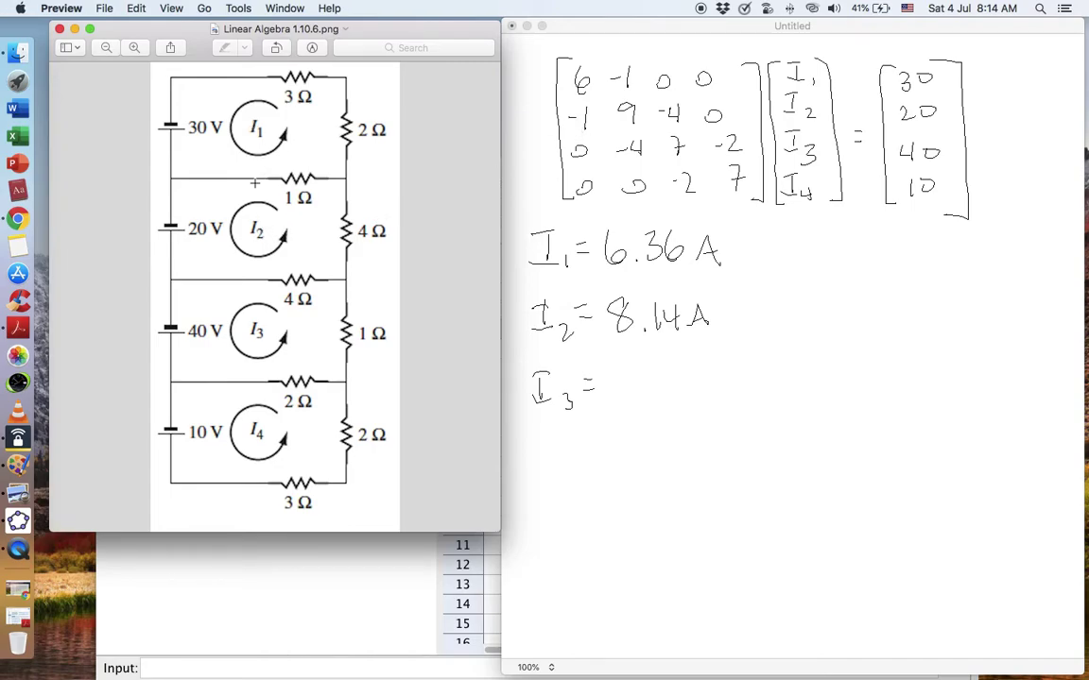
# - Bring GeoGebra's reduced matrix M2, showing I₃ = 11.73 and I₄ = 4.78, in front of the drawing
pyautogui.click(344, 328)
pyautogui.click(521, 152)
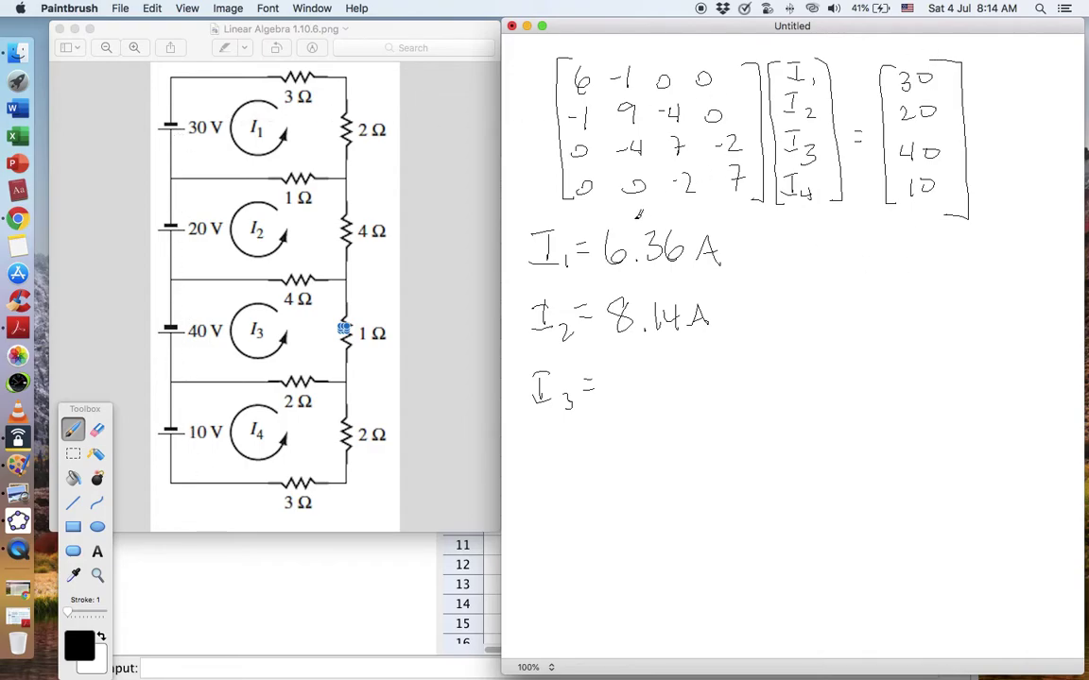
pyautogui.click(380, 578)
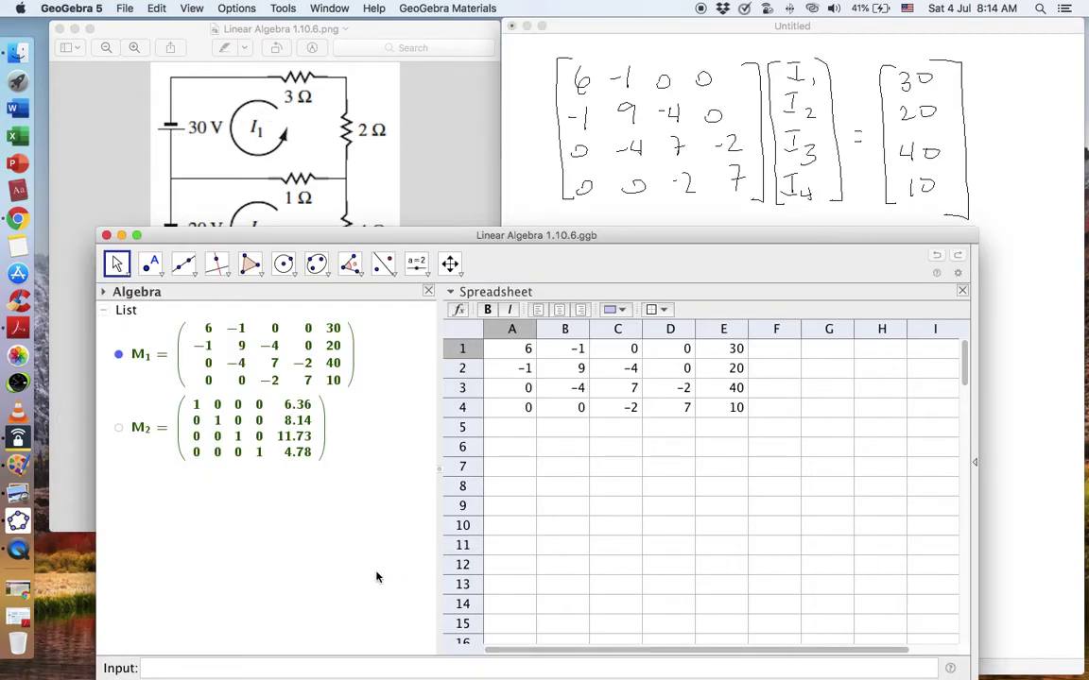
# - Handwrite I₃ = 11.73 A and I₄ = 4.78 A beneath the I₁ and I₂ results
pyautogui.click(614, 29)
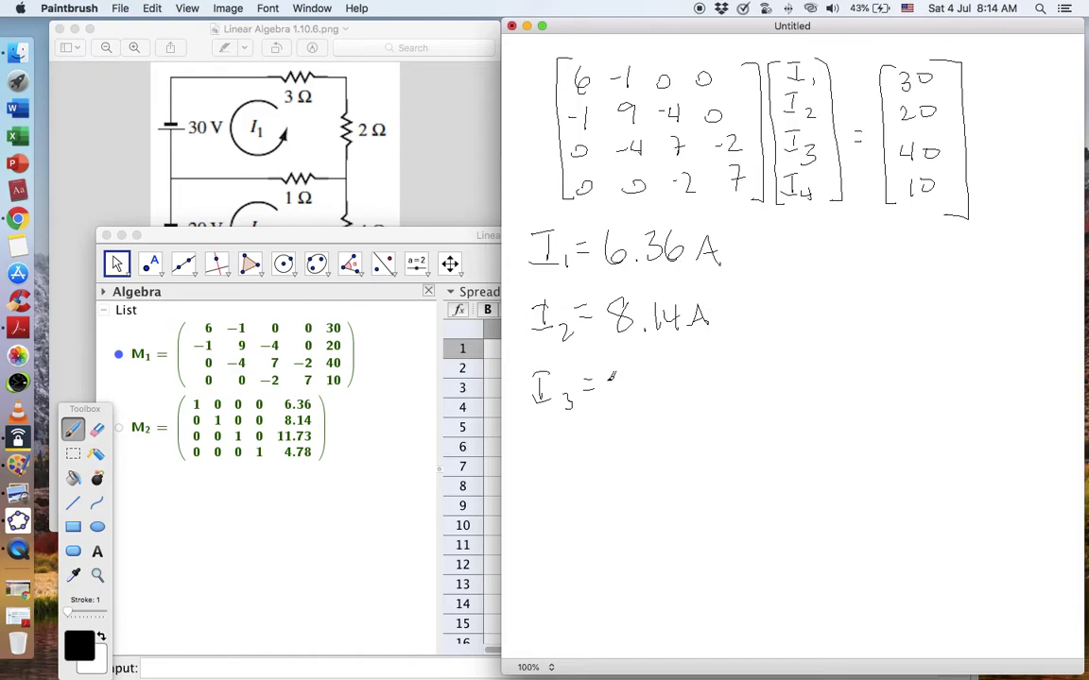
pyautogui.moveTo(608, 373)
pyautogui.mouseDown()
pyautogui.moveTo(608, 402)
pyautogui.moveTo(646, 382)
pyautogui.moveTo(674, 381)
pyautogui.moveTo(665, 402)
pyautogui.moveTo(704, 392)
pyautogui.moveTo(701, 383)
pyautogui.mouseUp()
pyautogui.click(626, 401)
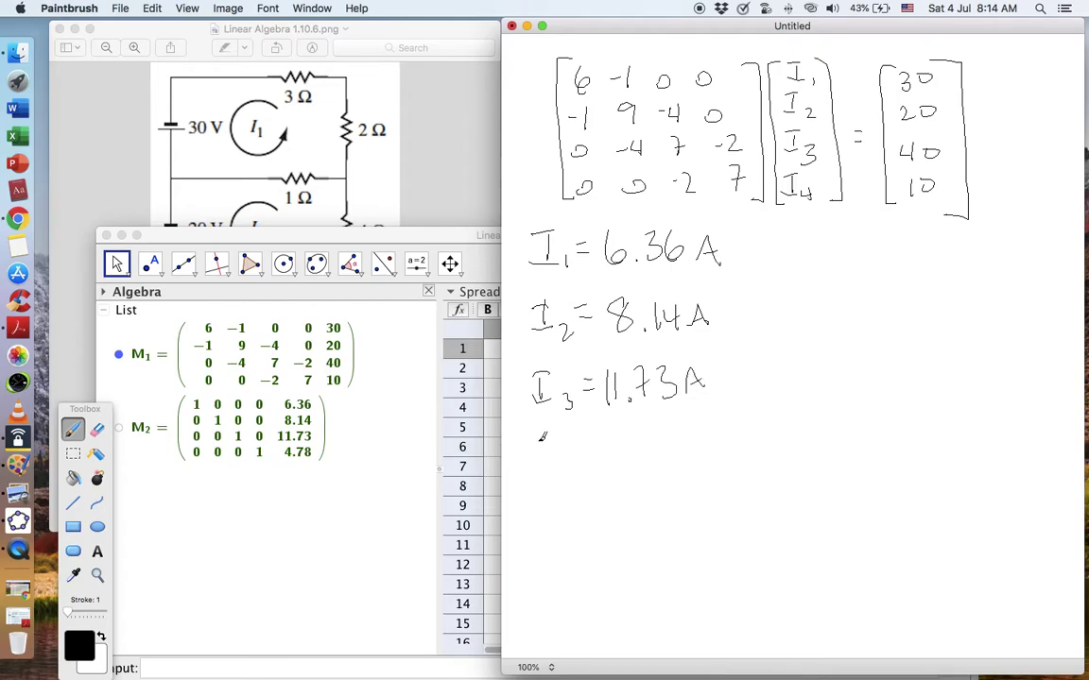
pyautogui.moveTo(523, 438); pyautogui.dragTo(541, 438)
pyautogui.moveTo(532, 438)
pyautogui.mouseDown()
pyautogui.moveTo(532, 462)
pyautogui.moveTo(564, 461)
pyautogui.mouseUp()
pyautogui.moveTo(621, 437); pyautogui.dragTo(621, 460)
pyautogui.moveTo(614, 437)
pyautogui.mouseDown()
pyautogui.moveTo(641, 455)
pyautogui.moveTo(694, 426)
pyautogui.moveTo(729, 451)
pyautogui.mouseUp()
pyautogui.click(646, 454)
pyautogui.moveTo(715, 444); pyautogui.dragTo(726, 443)
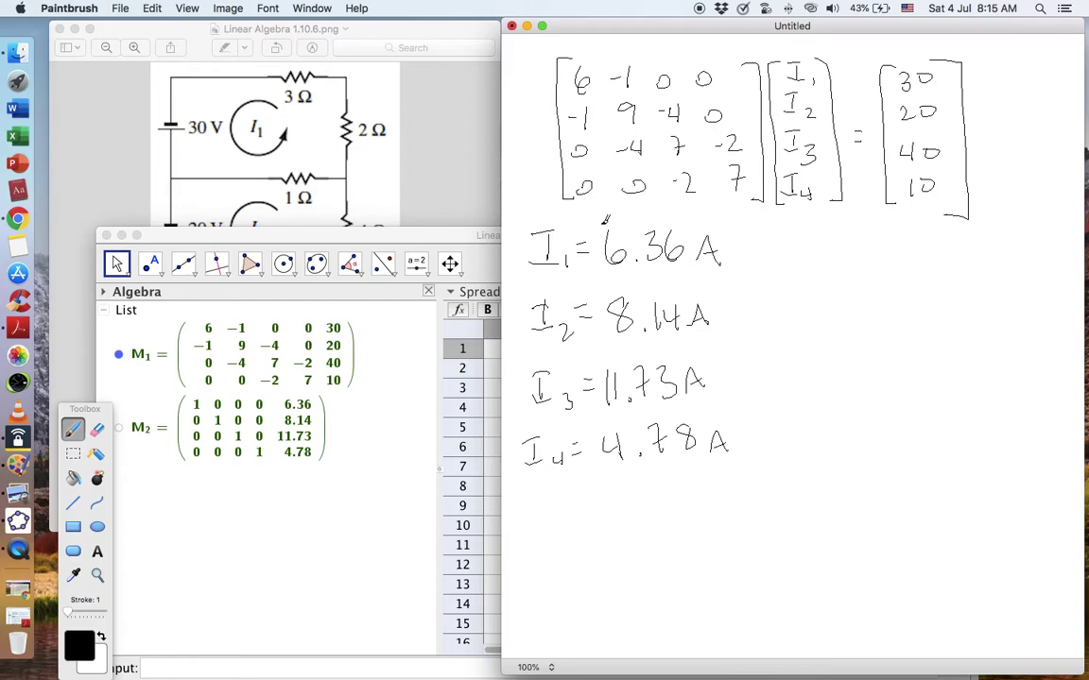
# - Clear the Paintbrush canvas and open Linear Algebra 1.10.7.png, enlarging its Preview window
pyautogui.press('super+a')
pyautogui.press('BackSpace')
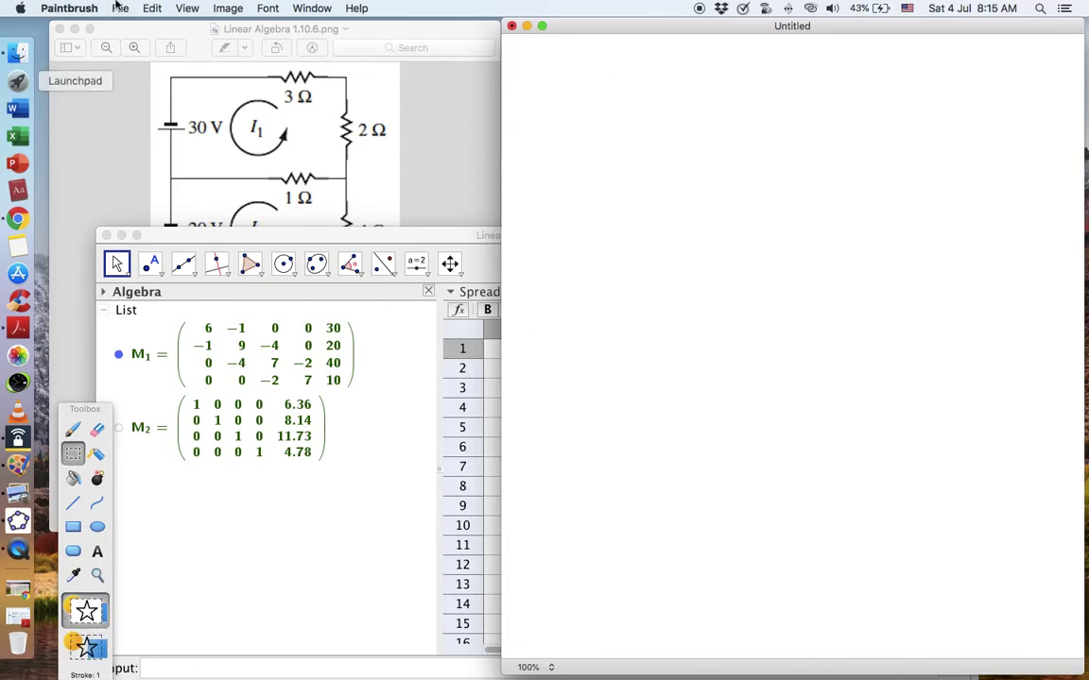
pyautogui.click(18, 53)
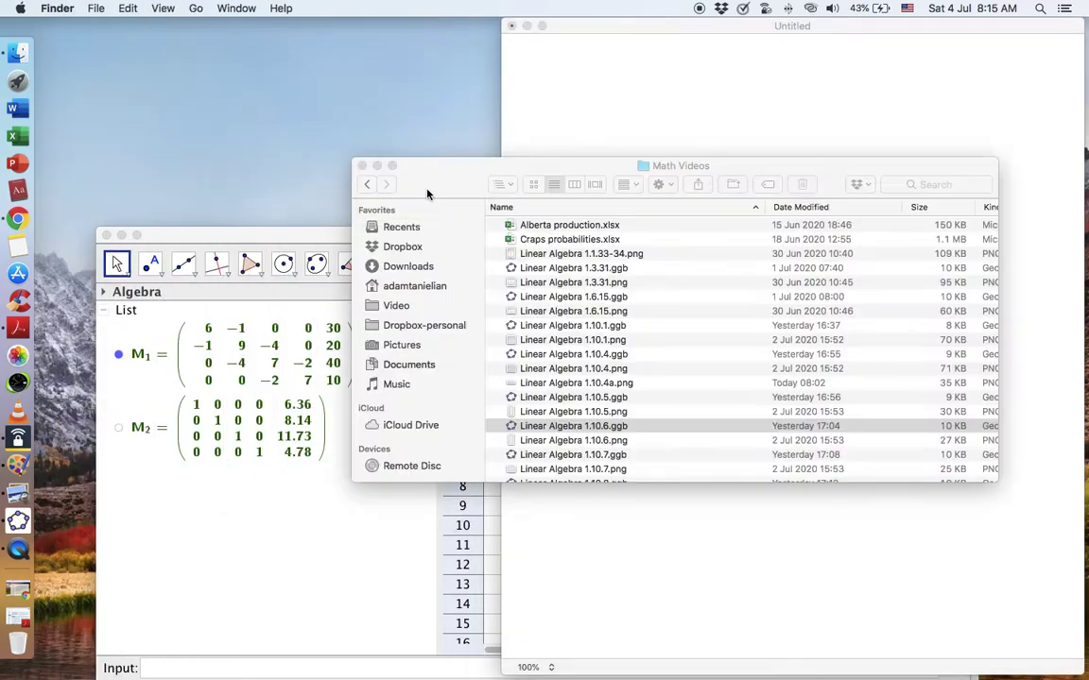
pyautogui.scroll(-3, 570, 448)
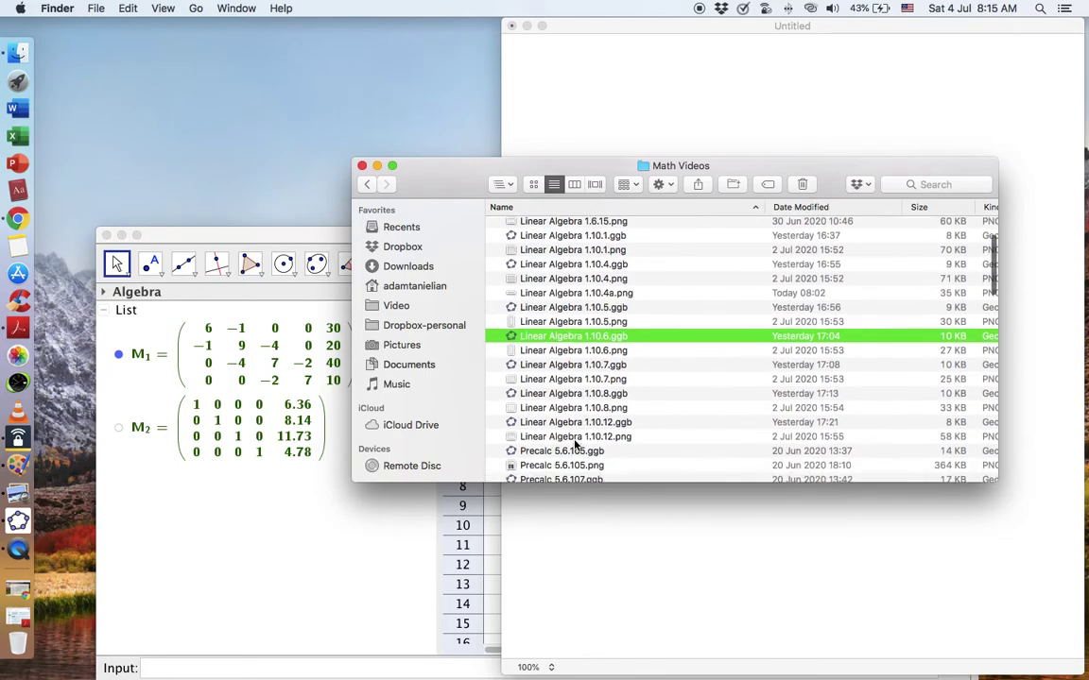
pyautogui.doubleClick(574, 372)
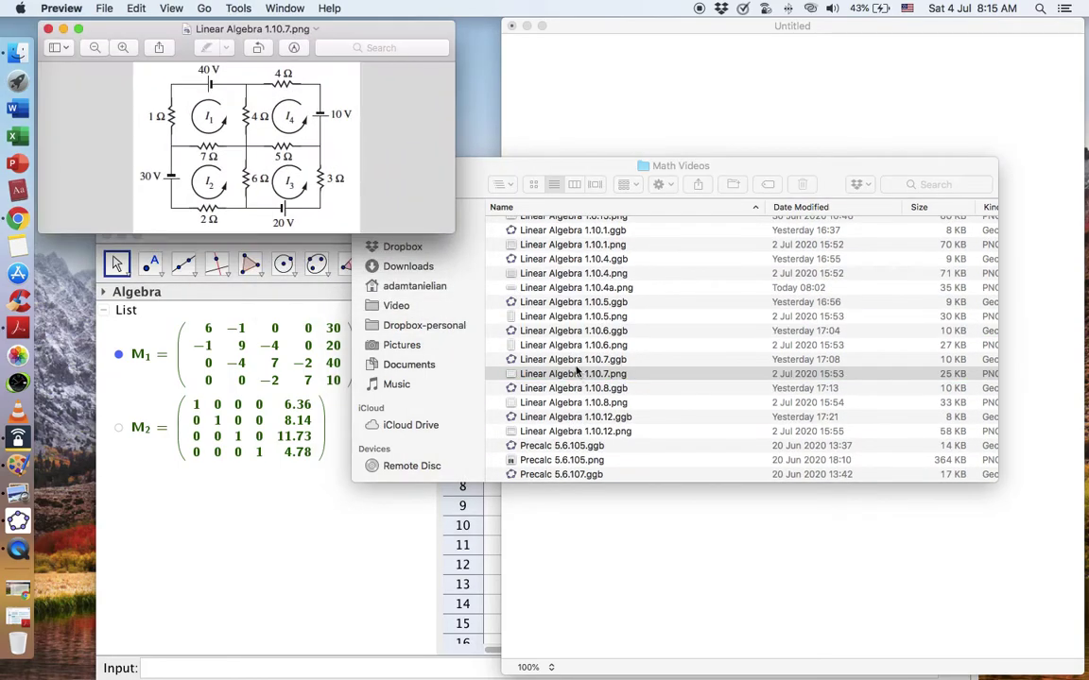
pyautogui.moveTo(454, 233); pyautogui.dragTo(465, 364)
# - Open the GeoGebra file Linear Algebra 1.10.8.ggb from the Math Videos folder
pyautogui.click(275, 534)
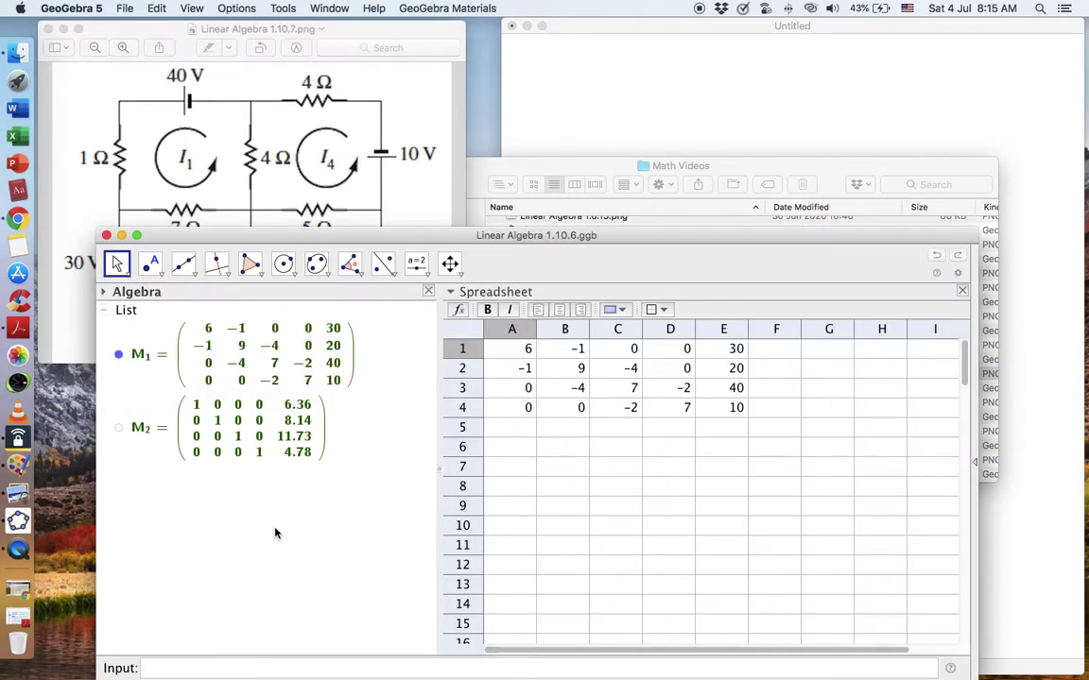
pyautogui.click(528, 167)
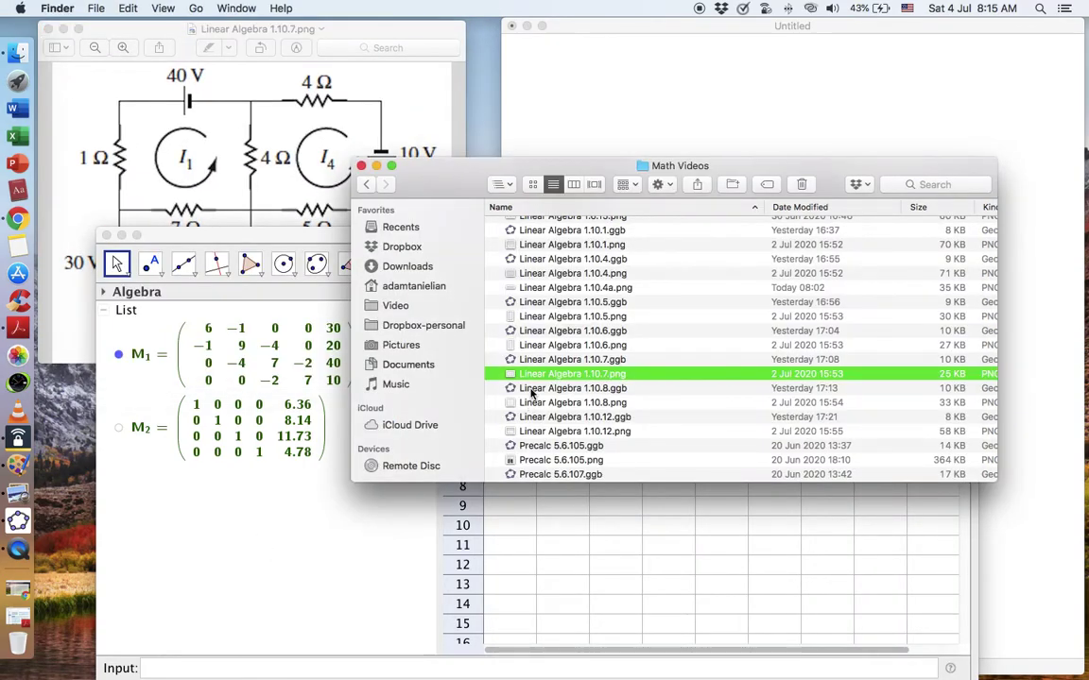
pyautogui.doubleClick(531, 393)
pyautogui.click(449, 183)
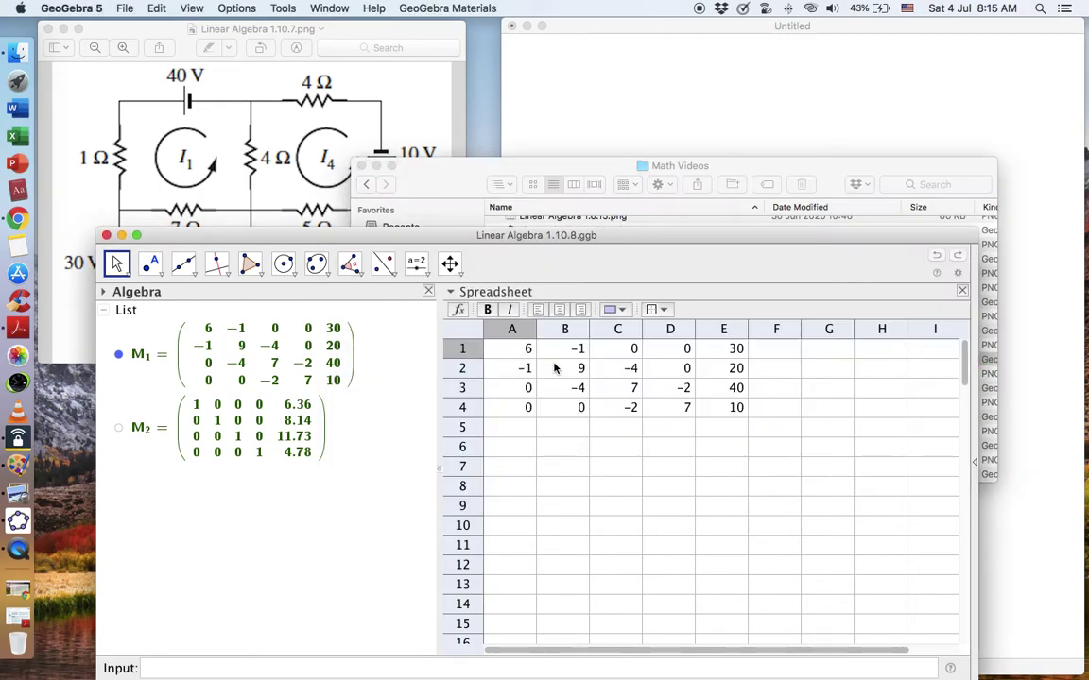
pyautogui.click(578, 28)
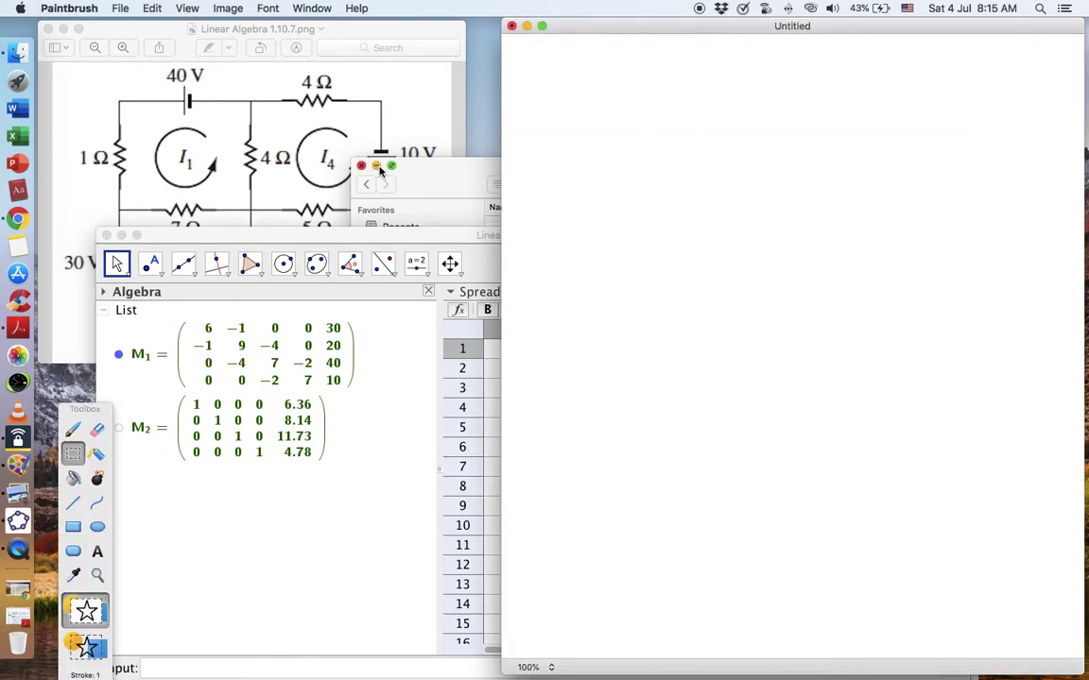
pyautogui.click(416, 185)
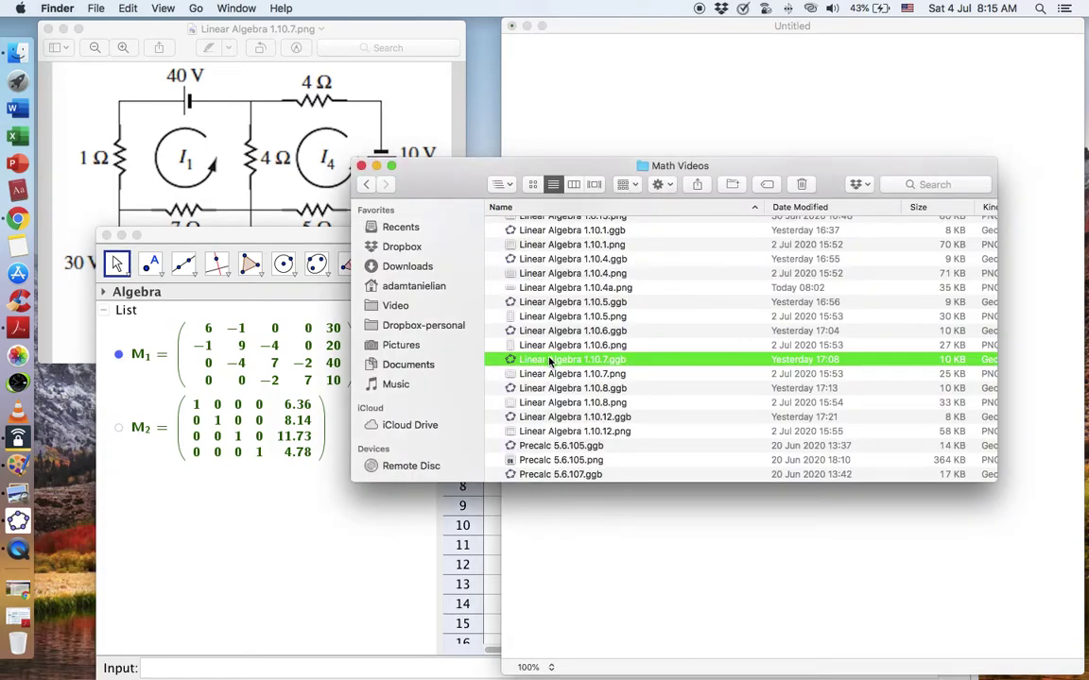
pyautogui.doubleClick(550, 362)
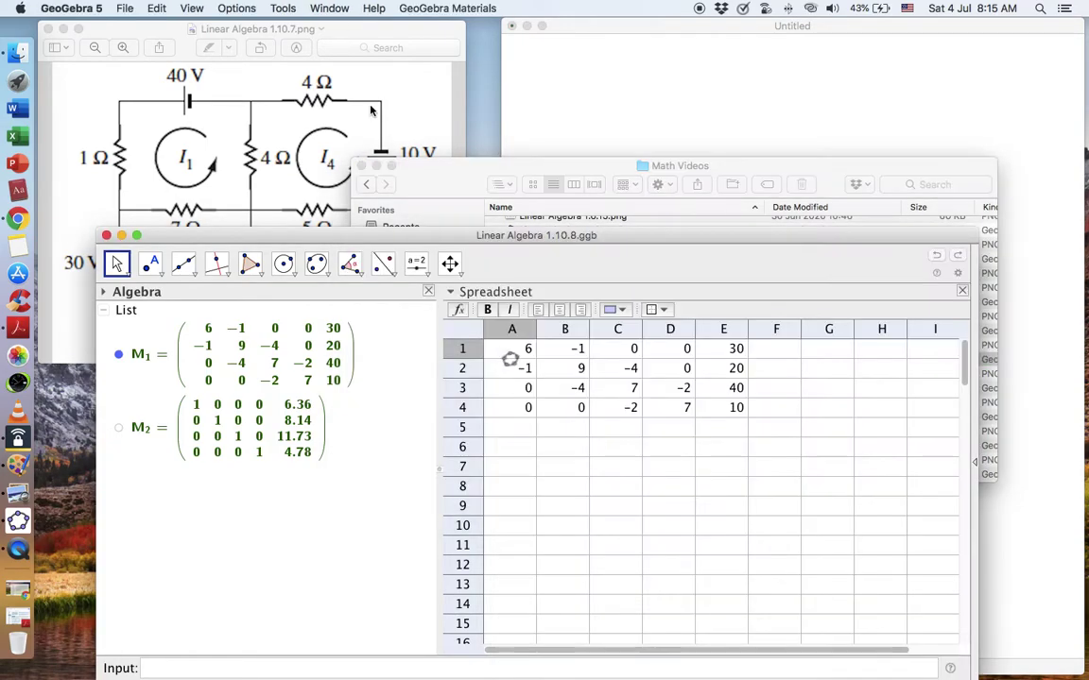
pyautogui.click(345, 34)
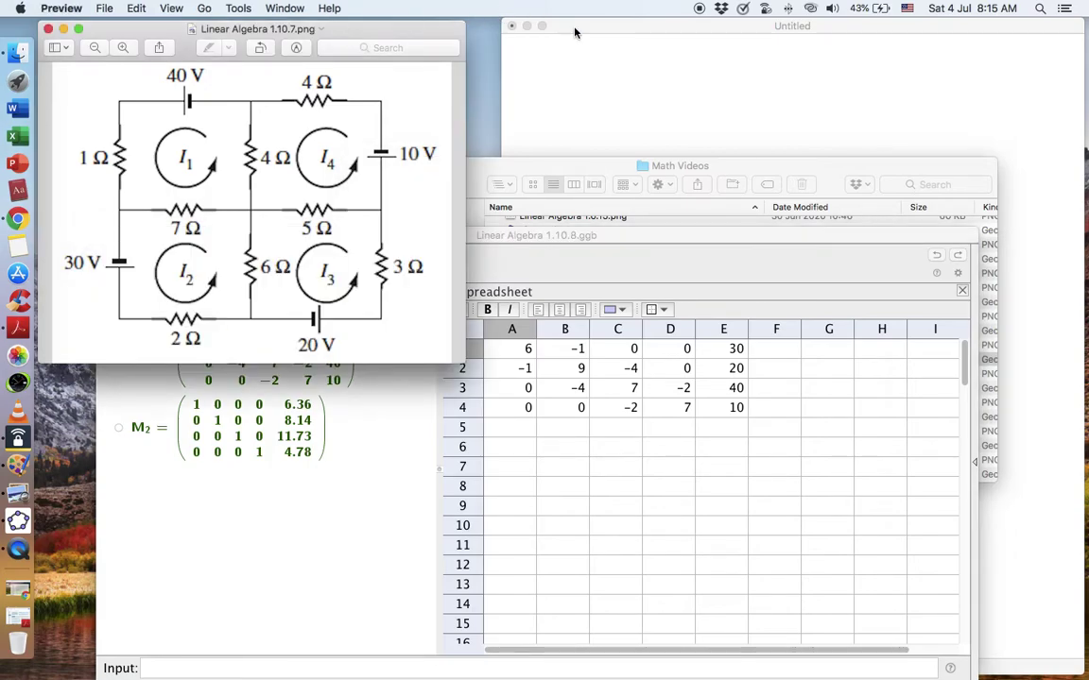
pyautogui.click(524, 251)
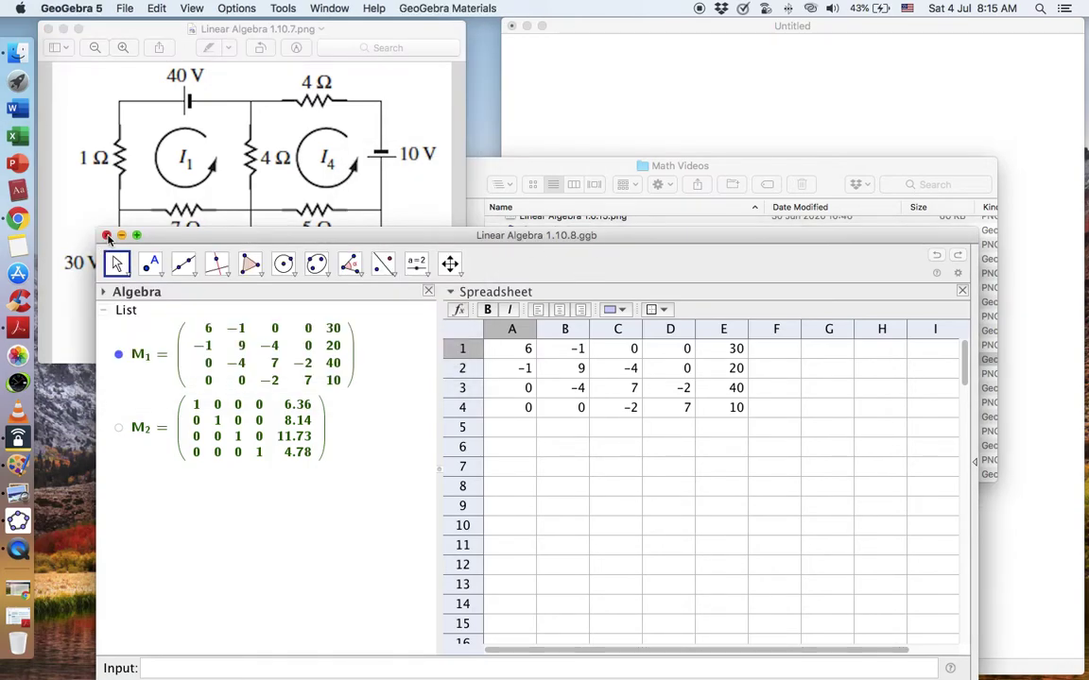
# - Try quitting GeoGebra from its Dock icon menu
pyautogui.rightClick(18, 519)
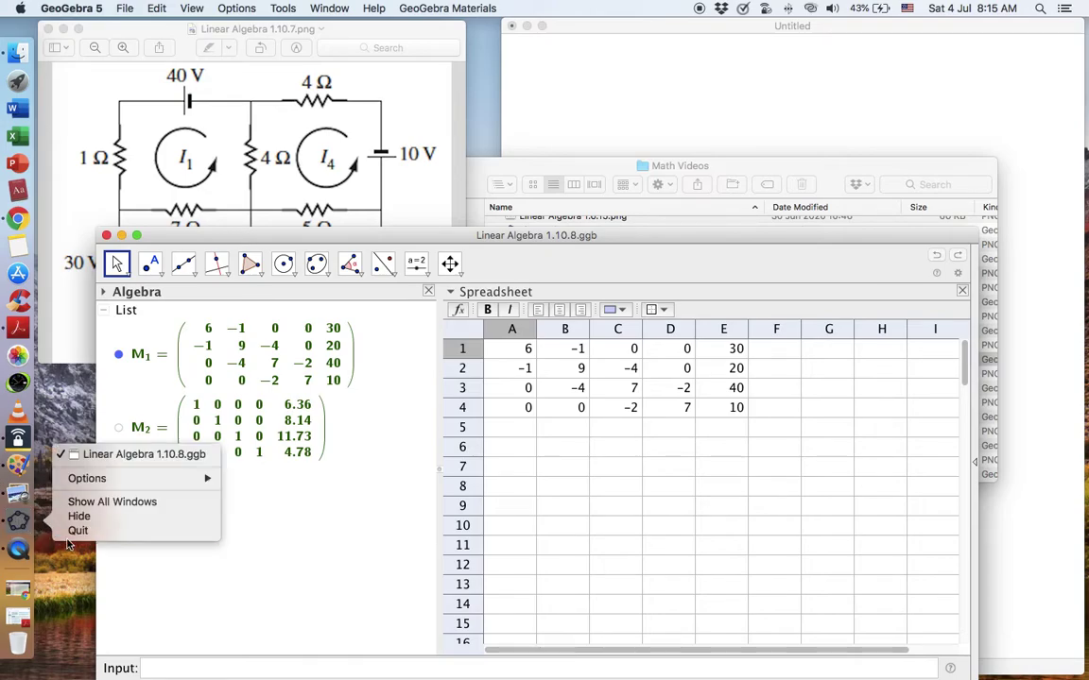
pyautogui.press('Escape')
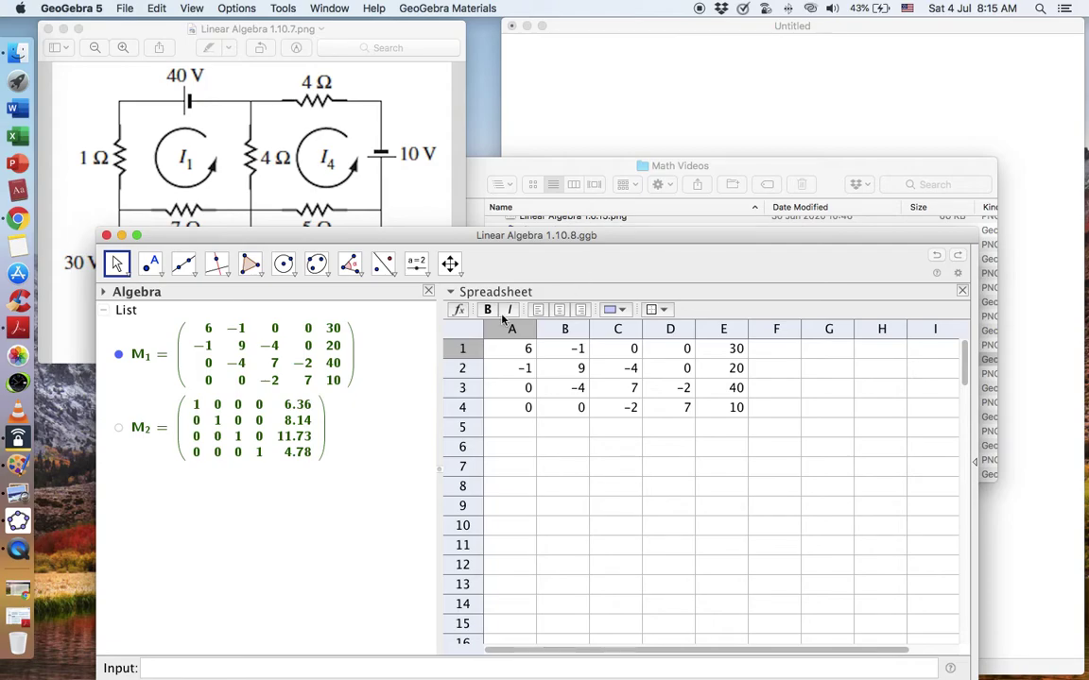
pyautogui.rightClick(18, 520)
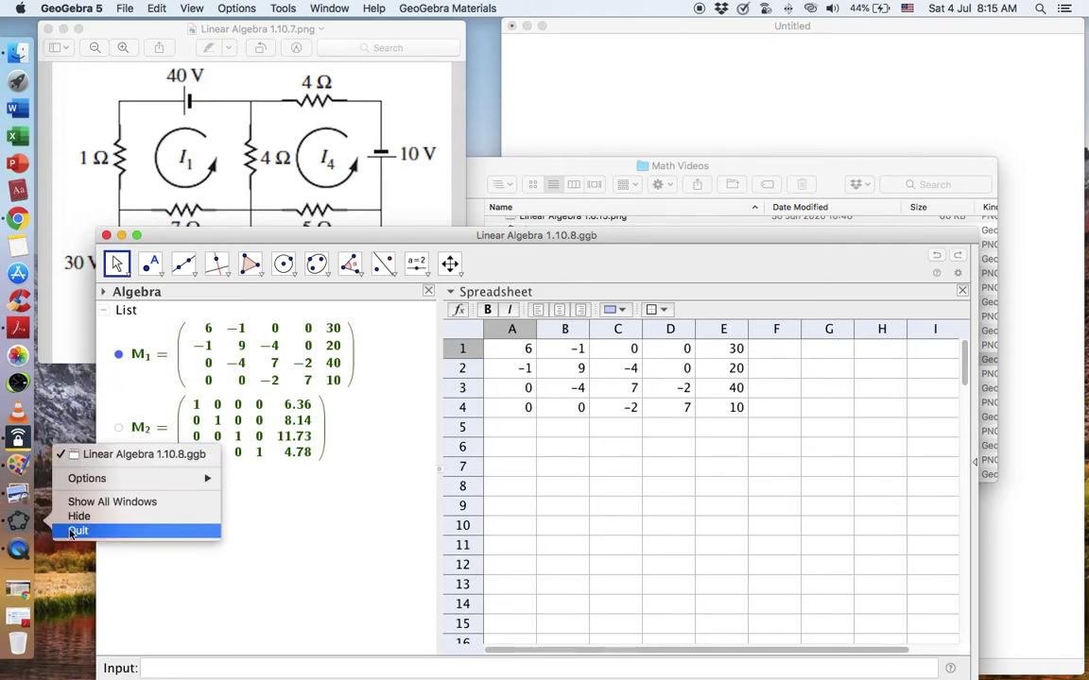
pyautogui.press('Escape')
pyautogui.click(540, 168)
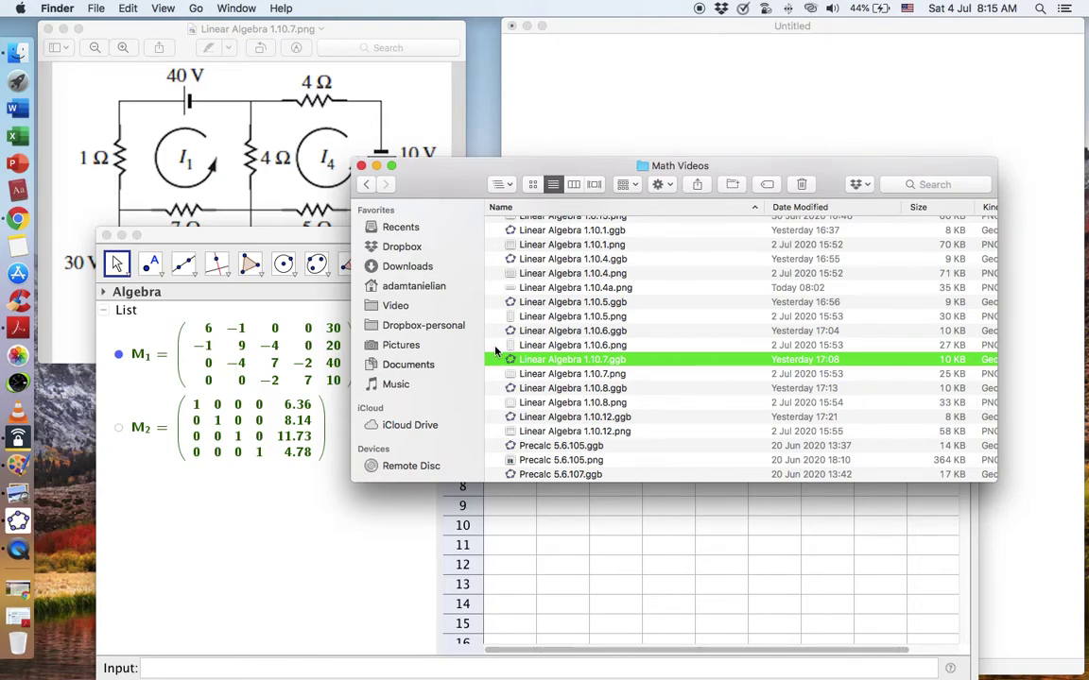
# - Force-quit GeoGebra Classic 5 and relaunch it with Linear Algebra 1.10.7.ggb
pyautogui.press('cmd+alt+Escape')
pyautogui.scroll(2, 923, 312)
pyautogui.click(832, 250)
pyautogui.click(959, 372)
pyautogui.click(981, 262)
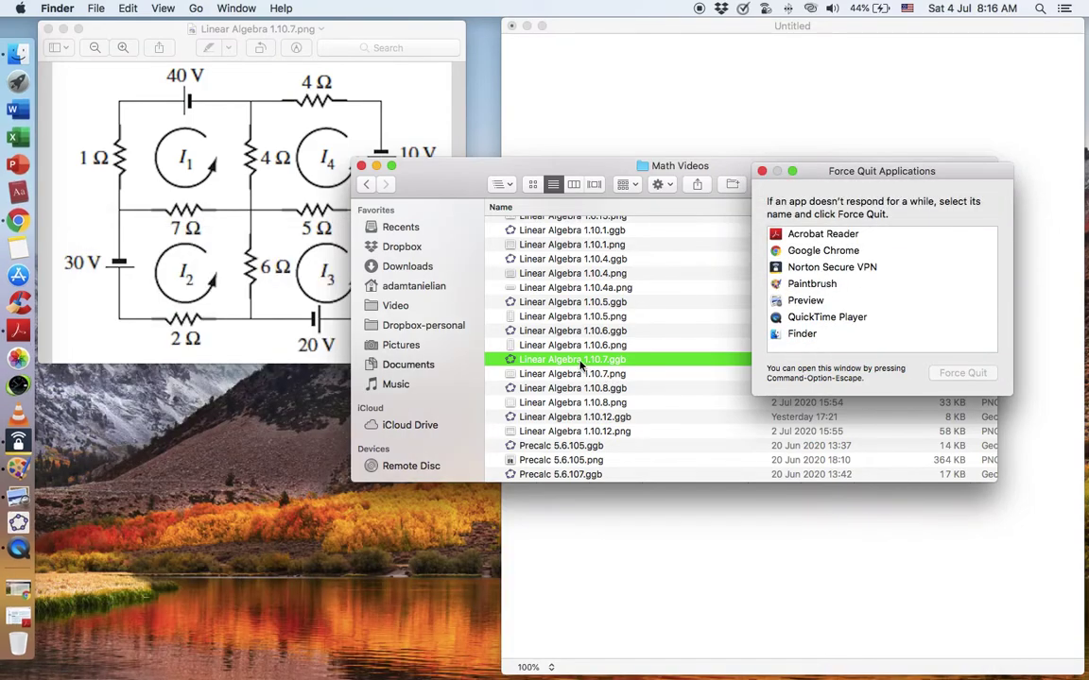
pyautogui.doubleClick(579, 361)
pyautogui.click(652, 29)
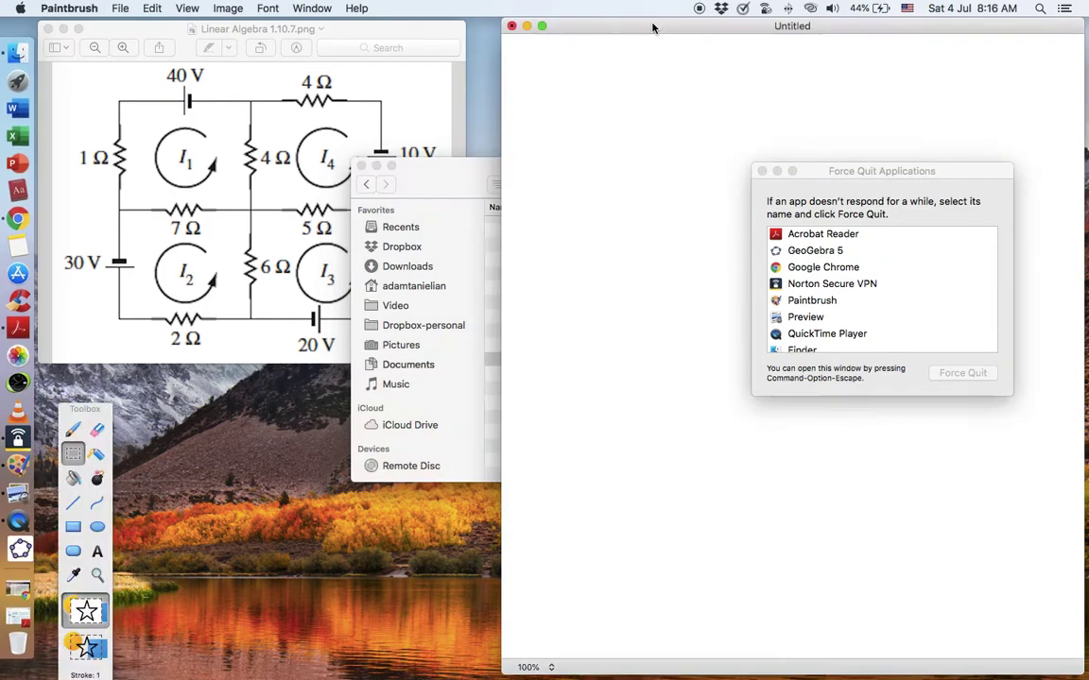
pyautogui.click(763, 172)
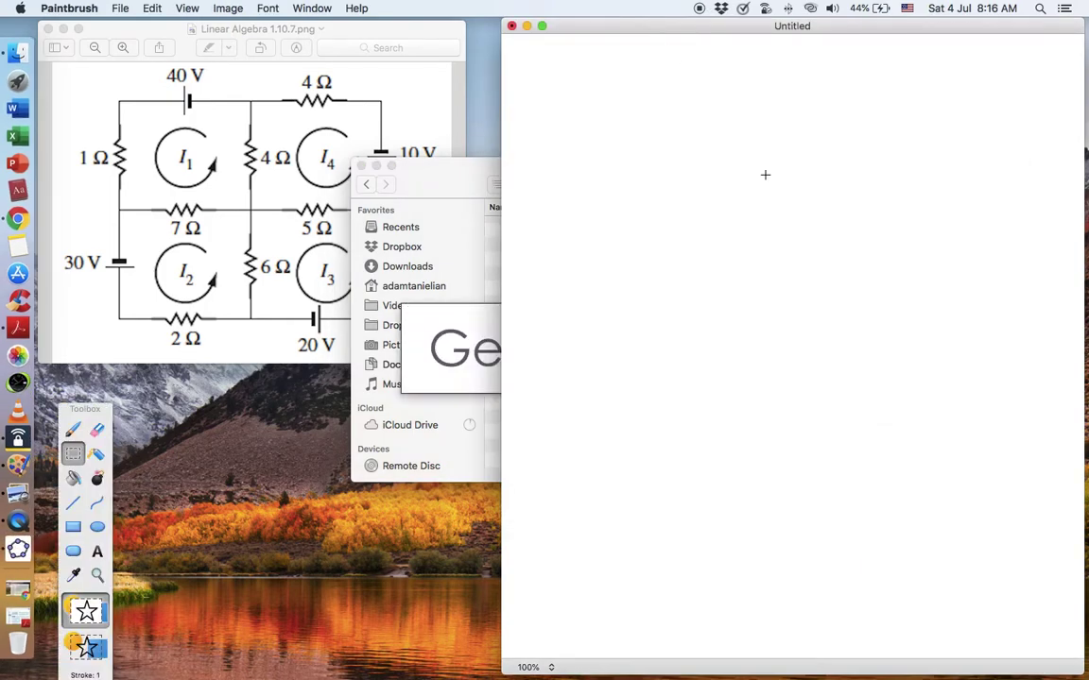
pyautogui.click(321, 43)
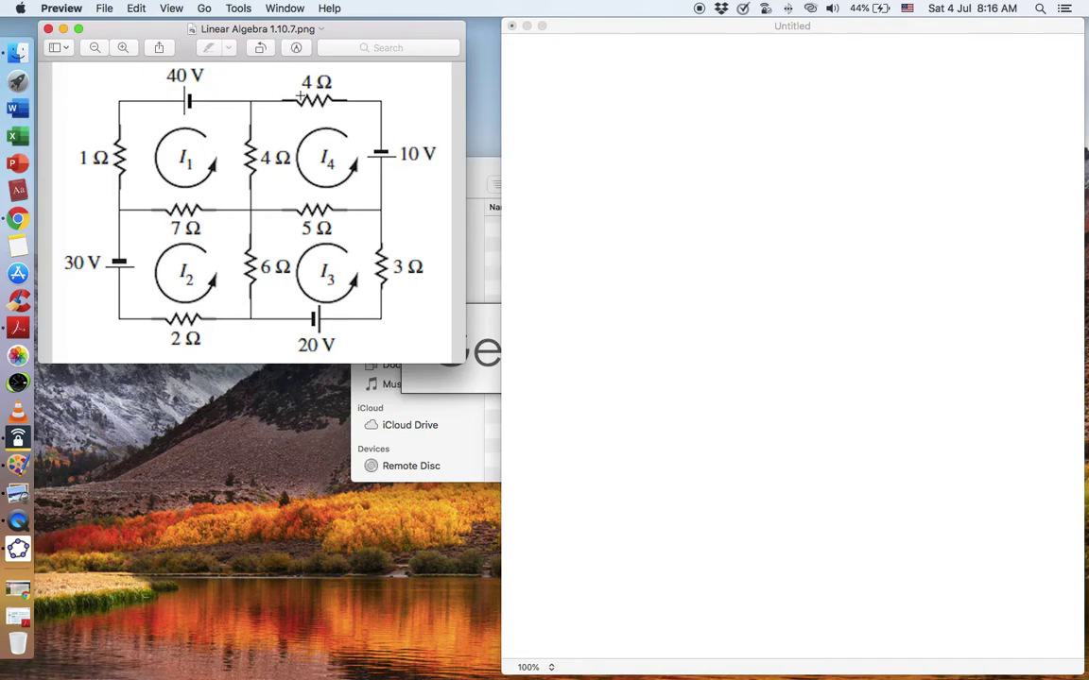
# - With the pencil, draw the left bracket and write column one: 12, −7, 0, −4
pyautogui.click(554, 59)
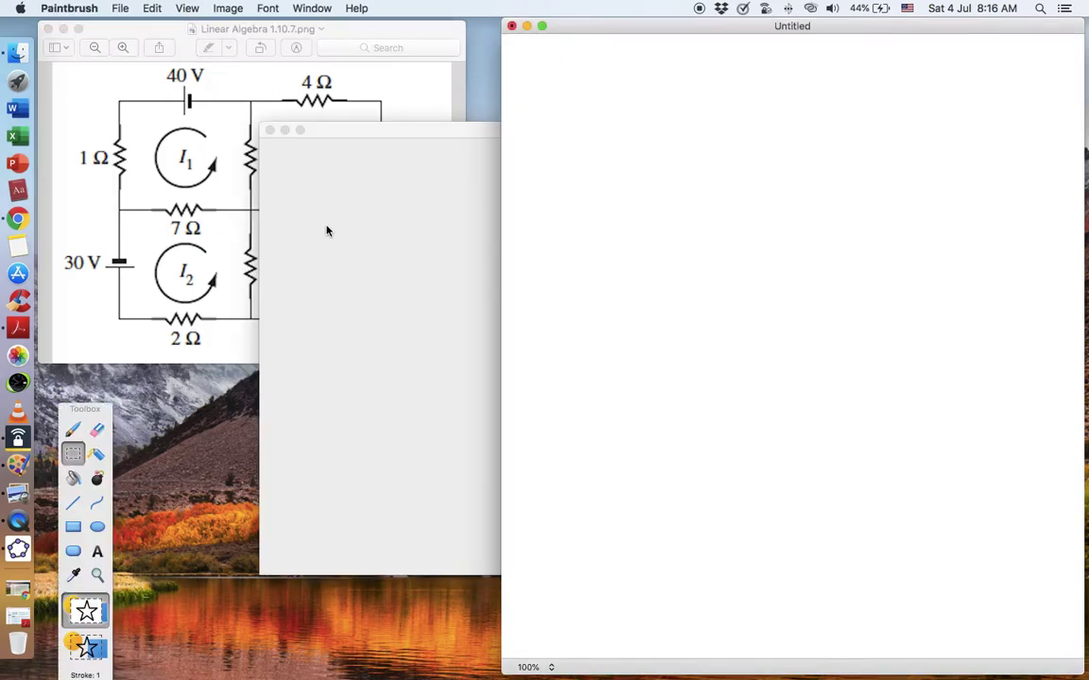
pyautogui.click(70, 432)
pyautogui.click(341, 32)
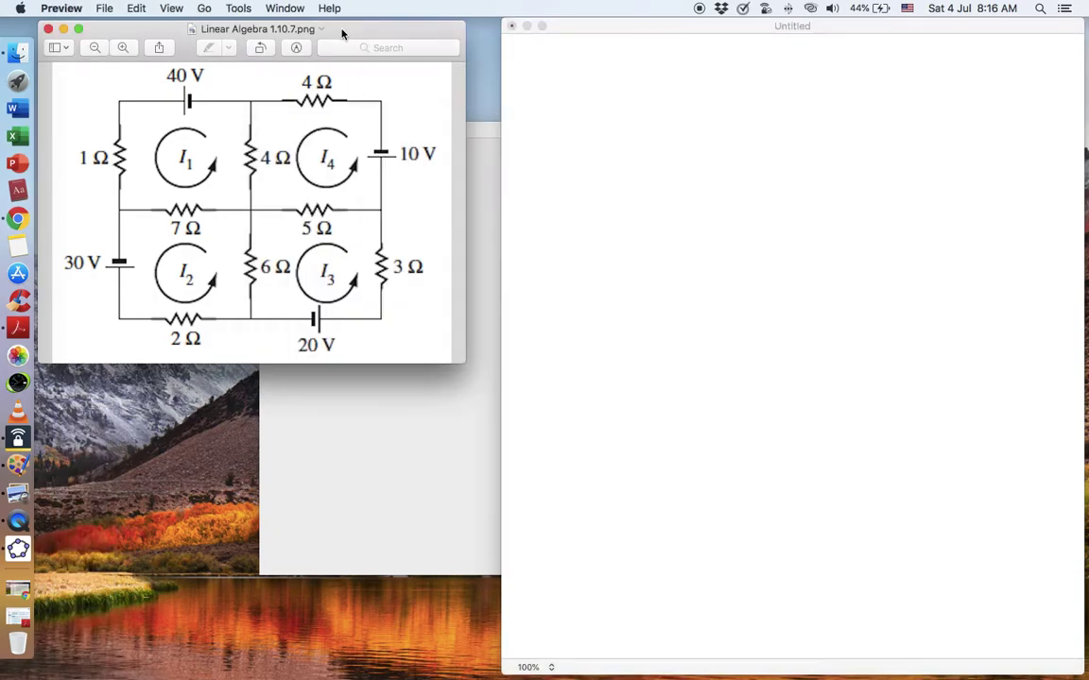
pyautogui.click(571, 58)
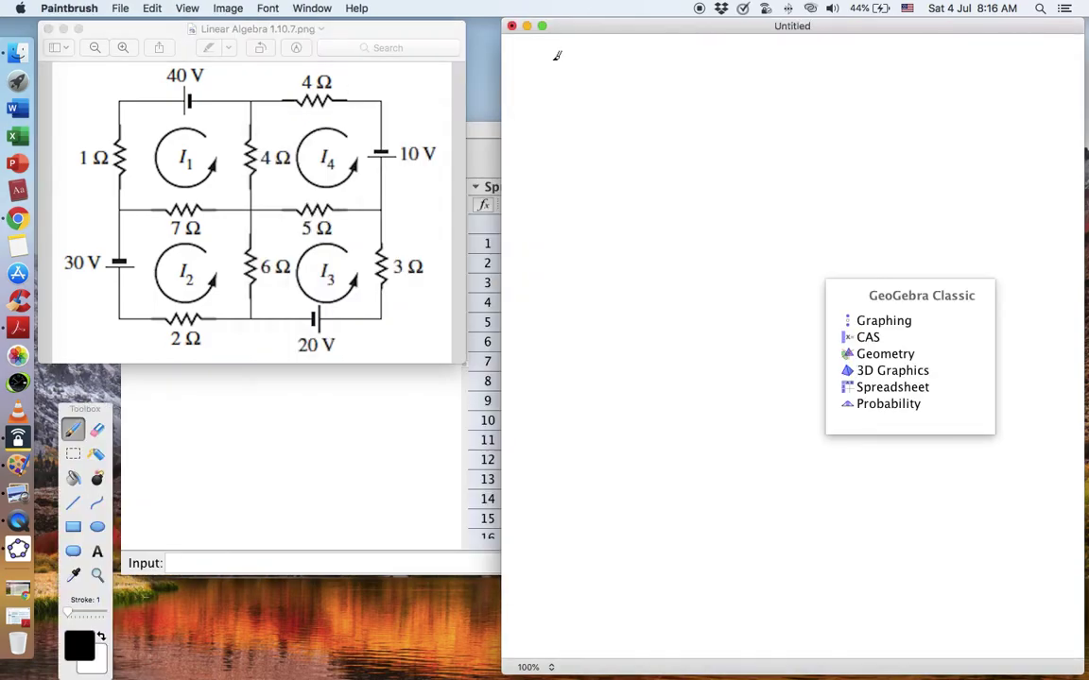
pyautogui.moveTo(555, 59)
pyautogui.mouseDown()
pyautogui.moveTo(559, 216)
pyautogui.moveTo(571, 220)
pyautogui.mouseUp()
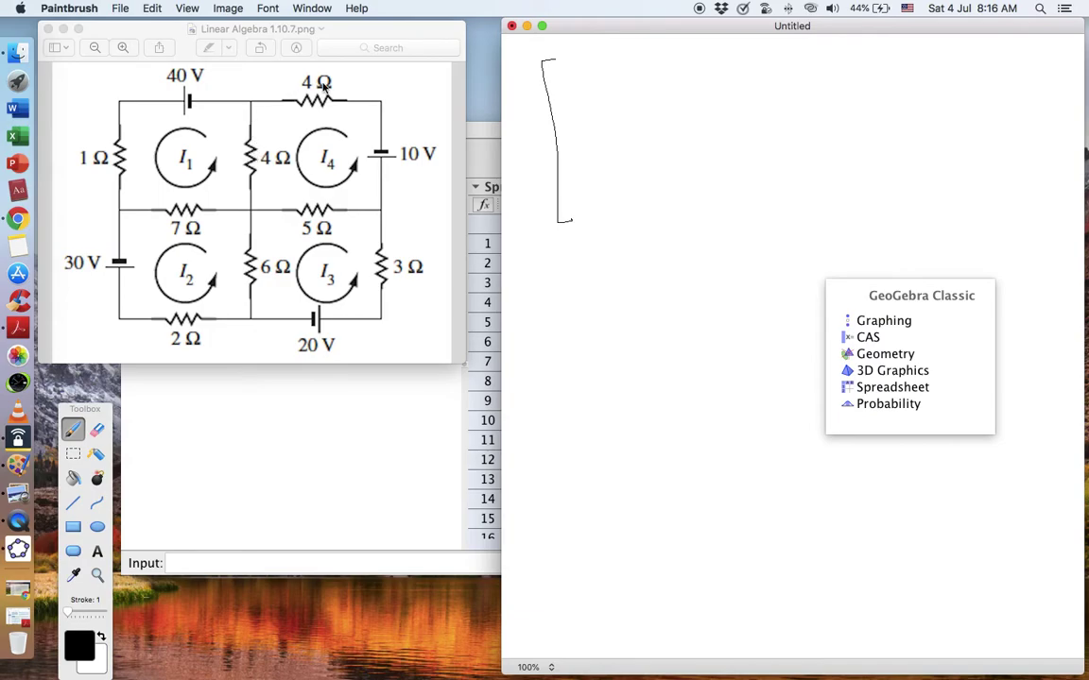
pyautogui.moveTo(563, 69); pyautogui.dragTo(579, 83)
pyautogui.moveTo(562, 111); pyautogui.dragTo(571, 108)
pyautogui.moveTo(574, 101); pyautogui.dragTo(578, 146)
pyautogui.moveTo(569, 192); pyautogui.dragTo(577, 192)
pyautogui.moveTo(584, 185); pyautogui.dragTo(596, 201)
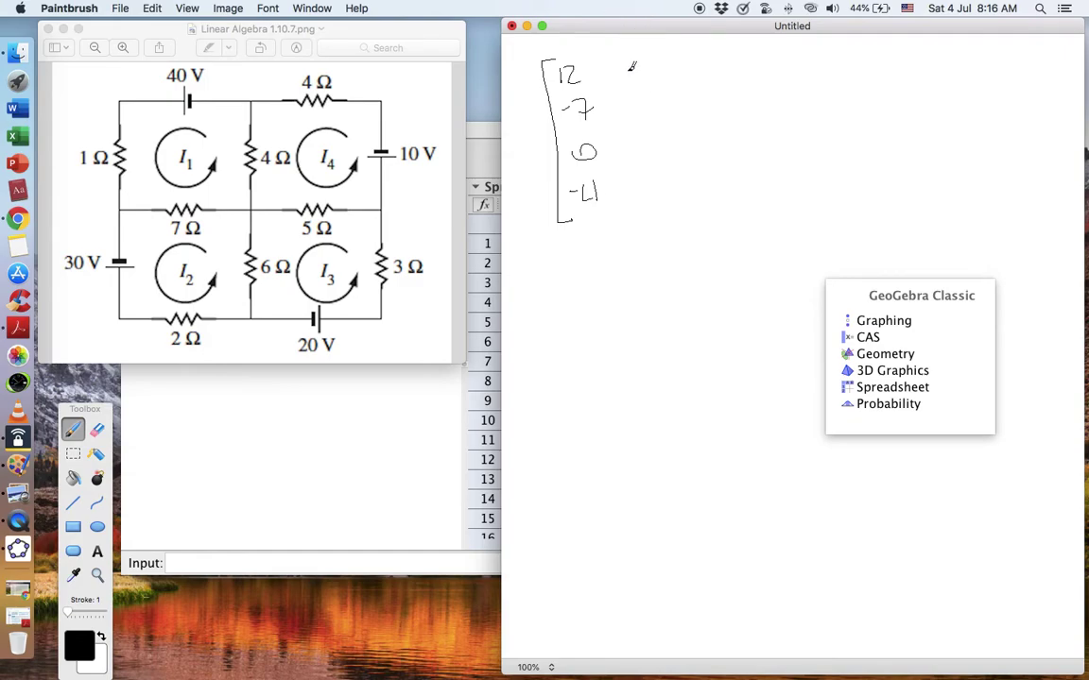
# - Fill in columns two to four: −7, 15, −6, 0; 0, −6, 14, −5; −4, 0, −5, 13
pyautogui.moveTo(625, 67); pyautogui.dragTo(625, 118)
pyautogui.moveTo(644, 95)
pyautogui.mouseDown()
pyautogui.moveTo(641, 133)
pyautogui.moveTo(656, 138)
pyautogui.moveTo(639, 184)
pyautogui.mouseUp()
pyautogui.moveTo(696, 66); pyautogui.dragTo(695, 68)
pyautogui.moveTo(685, 109); pyautogui.dragTo(692, 109)
pyautogui.moveTo(710, 99); pyautogui.dragTo(700, 149)
pyautogui.moveTo(708, 133)
pyautogui.mouseDown()
pyautogui.moveTo(705, 176)
pyautogui.moveTo(716, 183)
pyautogui.mouseUp()
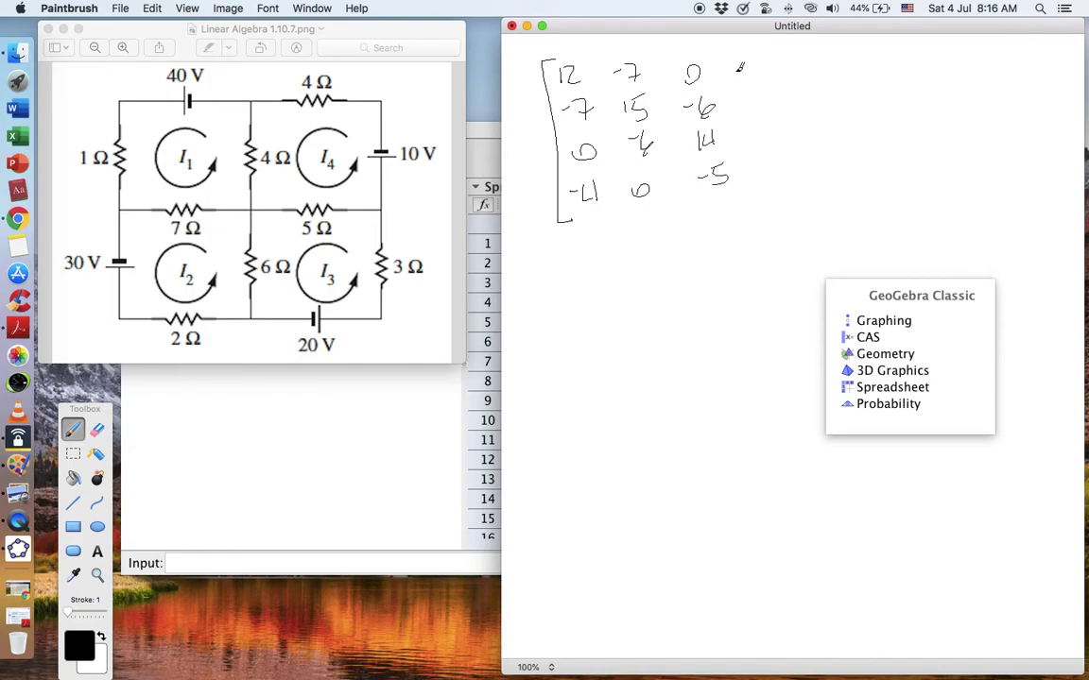
pyautogui.moveTo(737, 68); pyautogui.dragTo(746, 68)
pyautogui.moveTo(753, 62); pyautogui.dragTo(764, 76)
pyautogui.moveTo(762, 61); pyautogui.dragTo(751, 139)
pyautogui.moveTo(758, 129)
pyautogui.mouseDown()
pyautogui.moveTo(760, 148)
pyautogui.moveTo(772, 126)
pyautogui.mouseUp()
pyautogui.moveTo(764, 166); pyautogui.dragTo(771, 185)
# - Draw the separating bar, the constants 40, 30, 20, −10 and the closing right bracket
pyautogui.moveTo(788, 53); pyautogui.dragTo(812, 225)
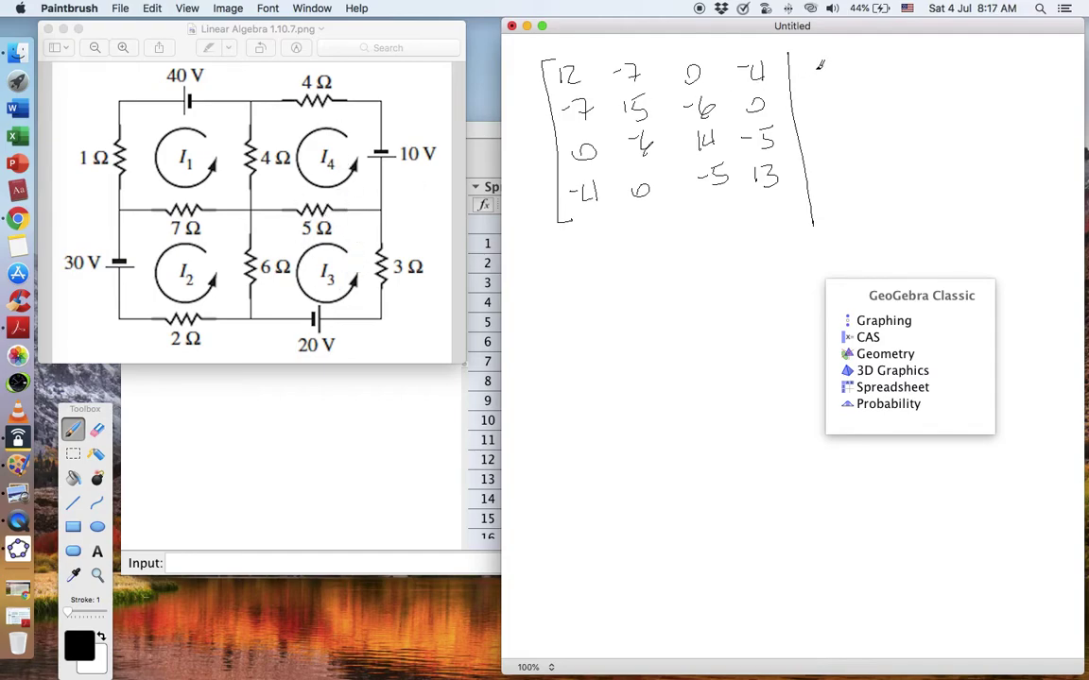
pyautogui.moveTo(805, 57)
pyautogui.mouseDown()
pyautogui.moveTo(818, 71)
pyautogui.moveTo(807, 110)
pyautogui.moveTo(825, 98)
pyautogui.moveTo(828, 141)
pyautogui.moveTo(837, 128)
pyautogui.mouseUp()
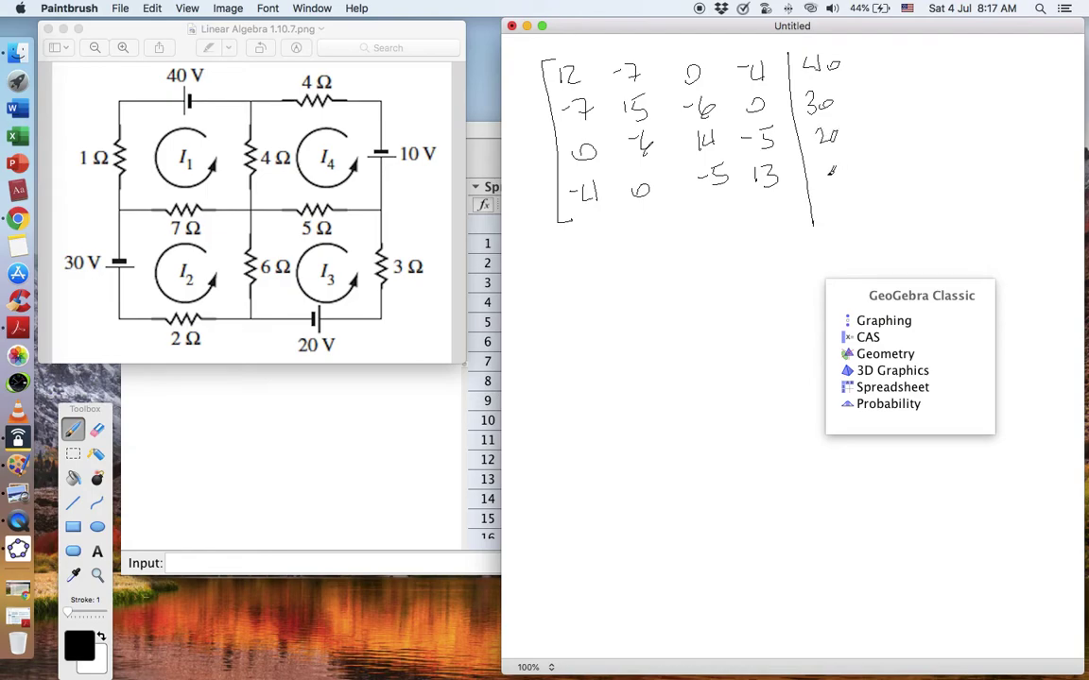
pyautogui.moveTo(824, 171); pyautogui.dragTo(832, 171)
pyautogui.moveTo(840, 165)
pyautogui.mouseDown()
pyautogui.moveTo(842, 176)
pyautogui.moveTo(855, 164)
pyautogui.mouseUp()
pyautogui.moveTo(853, 52); pyautogui.dragTo(870, 215)
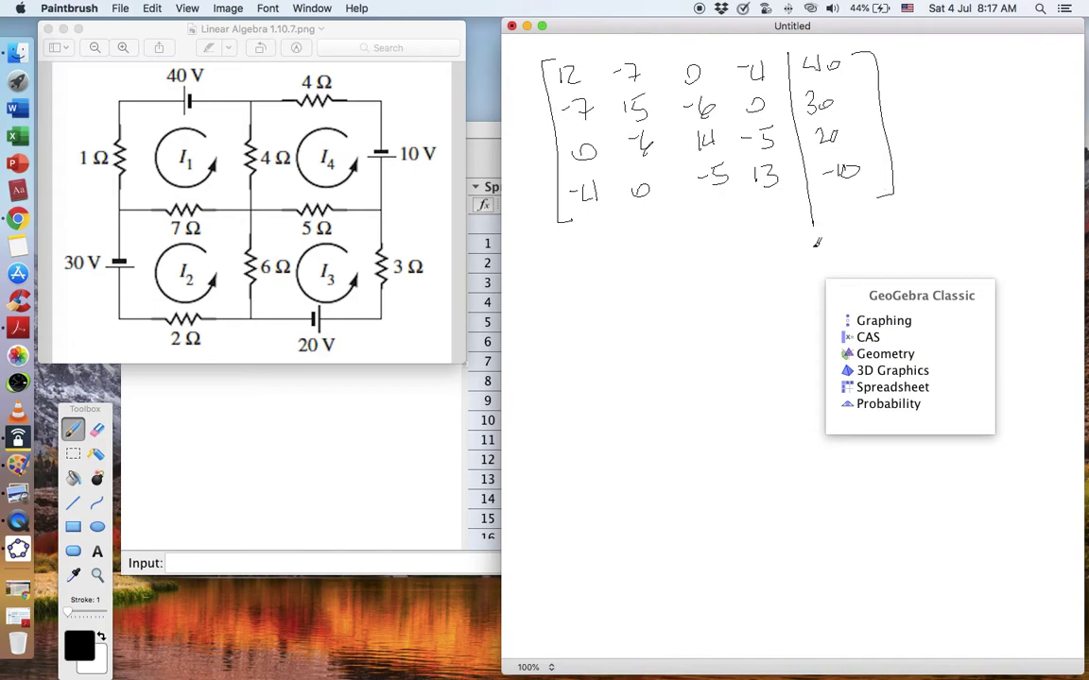
pyautogui.click(364, 431)
# - Write I₁ = 11.43 A and I₂ = 10.55 below the matrix
pyautogui.click(425, 347)
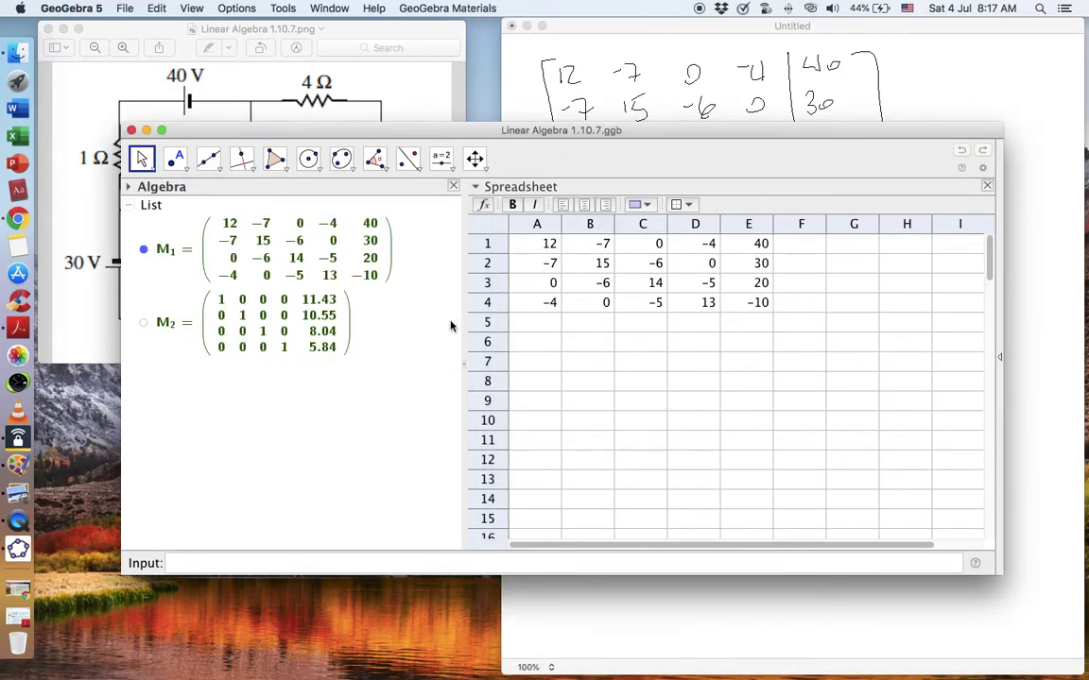
pyautogui.click(619, 36)
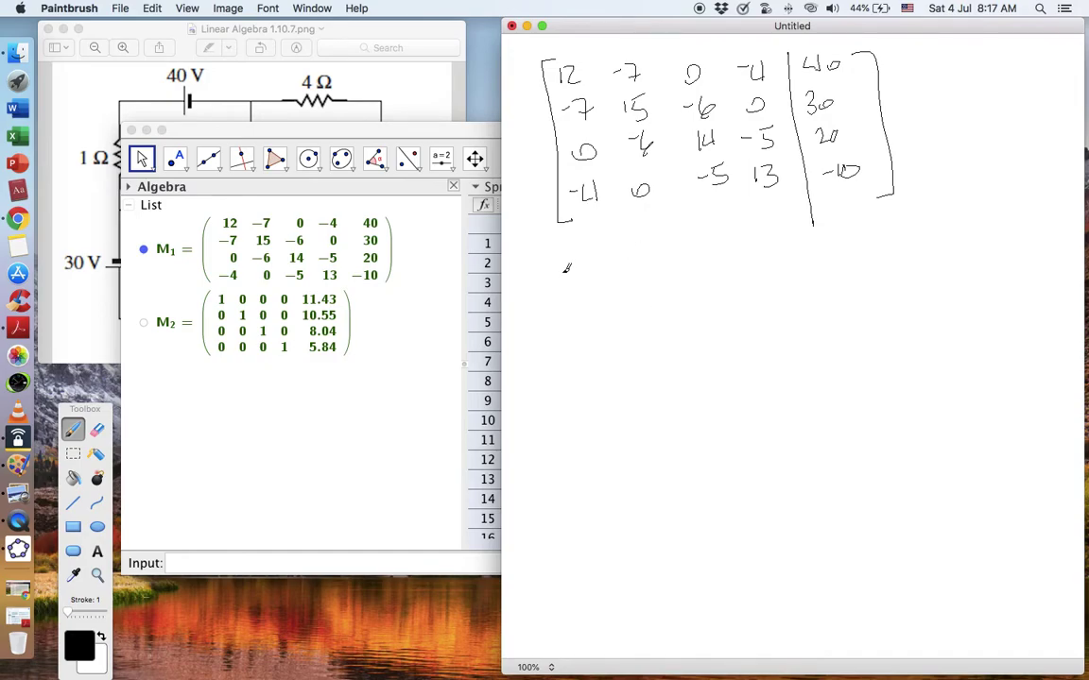
pyautogui.moveTo(551, 265)
pyautogui.mouseDown()
pyautogui.moveTo(574, 264)
pyautogui.moveTo(588, 294)
pyautogui.moveTo(611, 266)
pyautogui.mouseUp()
pyautogui.moveTo(597, 274)
pyautogui.mouseDown()
pyautogui.moveTo(634, 282)
pyautogui.moveTo(729, 275)
pyautogui.mouseUp()
pyautogui.click(647, 276)
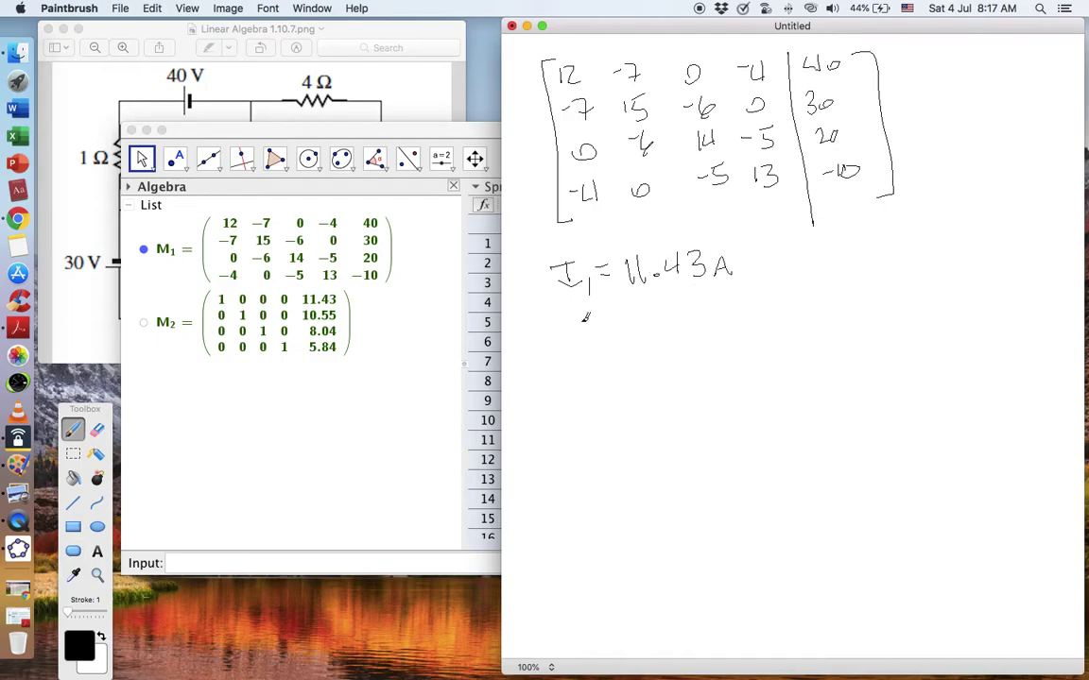
pyautogui.moveTo(570, 315); pyautogui.dragTo(593, 314)
pyautogui.moveTo(581, 316)
pyautogui.mouseDown()
pyautogui.moveTo(581, 338)
pyautogui.moveTo(596, 337)
pyautogui.mouseUp()
pyautogui.moveTo(602, 332)
pyautogui.mouseDown()
pyautogui.moveTo(612, 345)
pyautogui.moveTo(627, 323)
pyautogui.mouseUp()
pyautogui.moveTo(618, 331); pyautogui.dragTo(647, 335)
pyautogui.moveTo(654, 320)
pyautogui.mouseDown()
pyautogui.moveTo(660, 332)
pyautogui.moveTo(702, 328)
pyautogui.mouseUp()
pyautogui.click(672, 329)
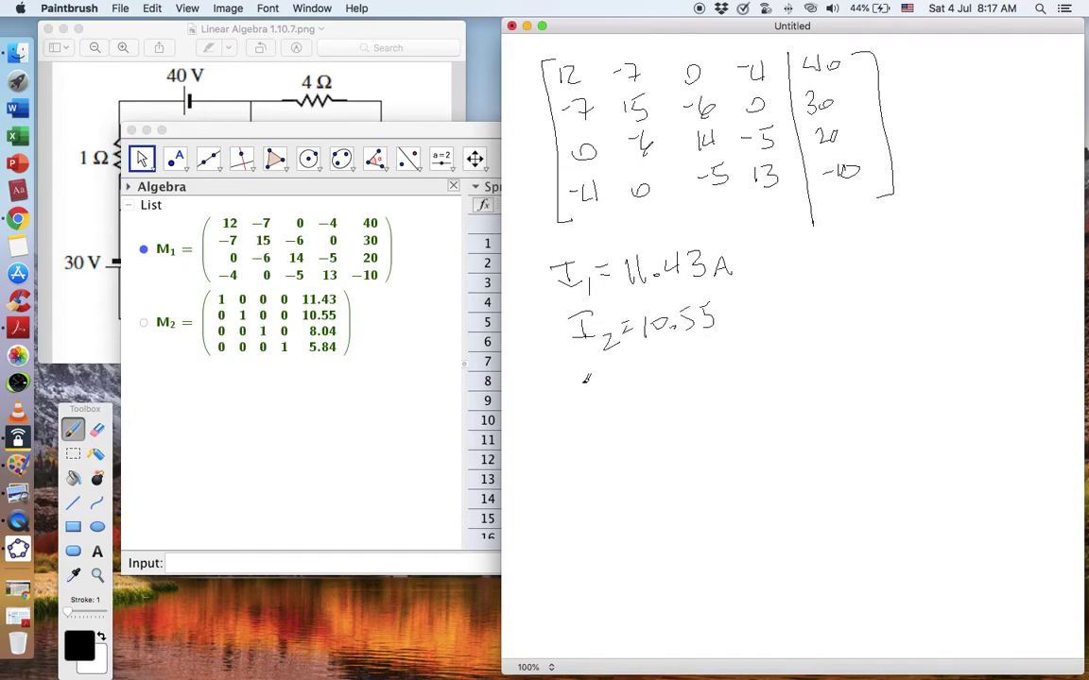
# - Write I₃ = 8.04 A and I₄ = 5.84 A, then bring GeoGebra forward to check
pyautogui.moveTo(570, 375); pyautogui.dragTo(591, 375)
pyautogui.moveTo(580, 375)
pyautogui.mouseDown()
pyautogui.moveTo(580, 399)
pyautogui.moveTo(609, 409)
pyautogui.moveTo(635, 379)
pyautogui.mouseUp()
pyautogui.moveTo(624, 387)
pyautogui.mouseDown()
pyautogui.moveTo(664, 374)
pyautogui.moveTo(680, 394)
pyautogui.moveTo(700, 371)
pyautogui.moveTo(756, 385)
pyautogui.mouseUp()
pyautogui.click(678, 392)
pyautogui.moveTo(567, 441)
pyautogui.mouseDown()
pyautogui.moveTo(578, 439)
pyautogui.moveTo(573, 462)
pyautogui.moveTo(584, 438)
pyautogui.moveTo(581, 465)
pyautogui.moveTo(603, 467)
pyautogui.moveTo(596, 477)
pyautogui.moveTo(593, 465)
pyautogui.moveTo(627, 444)
pyautogui.mouseUp()
pyautogui.moveTo(614, 454)
pyautogui.mouseDown()
pyautogui.moveTo(658, 426)
pyautogui.moveTo(644, 459)
pyautogui.mouseUp()
pyautogui.moveTo(648, 436)
pyautogui.mouseDown()
pyautogui.moveTo(705, 430)
pyautogui.moveTo(722, 444)
pyautogui.moveTo(716, 454)
pyautogui.moveTo(753, 454)
pyautogui.mouseUp()
pyautogui.click(679, 455)
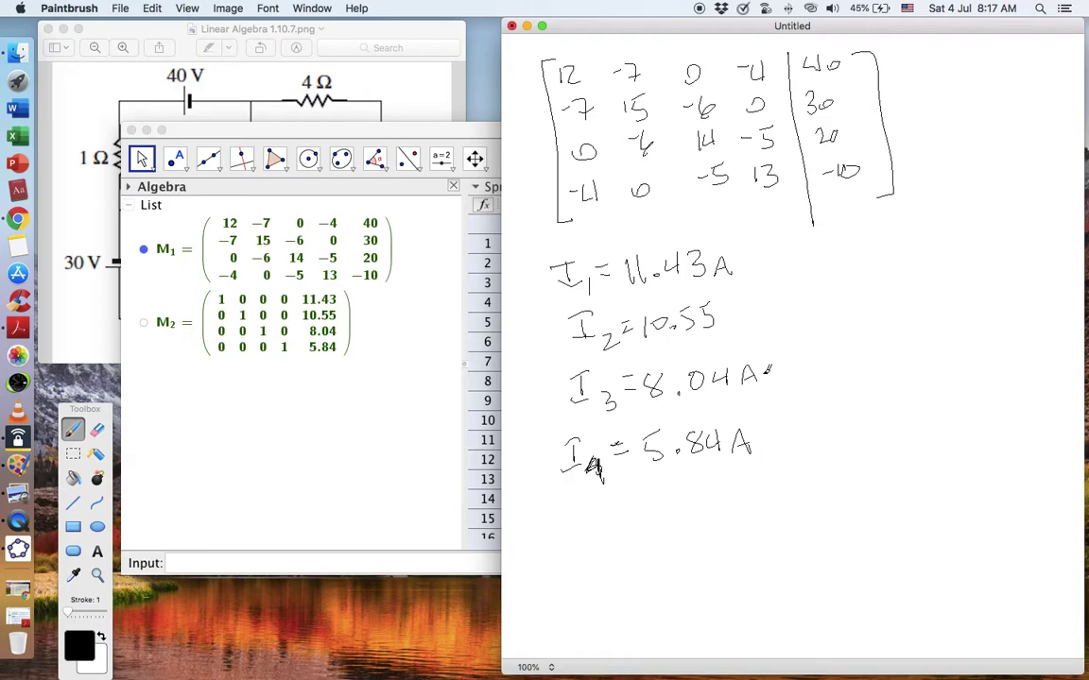
pyautogui.click(366, 132)
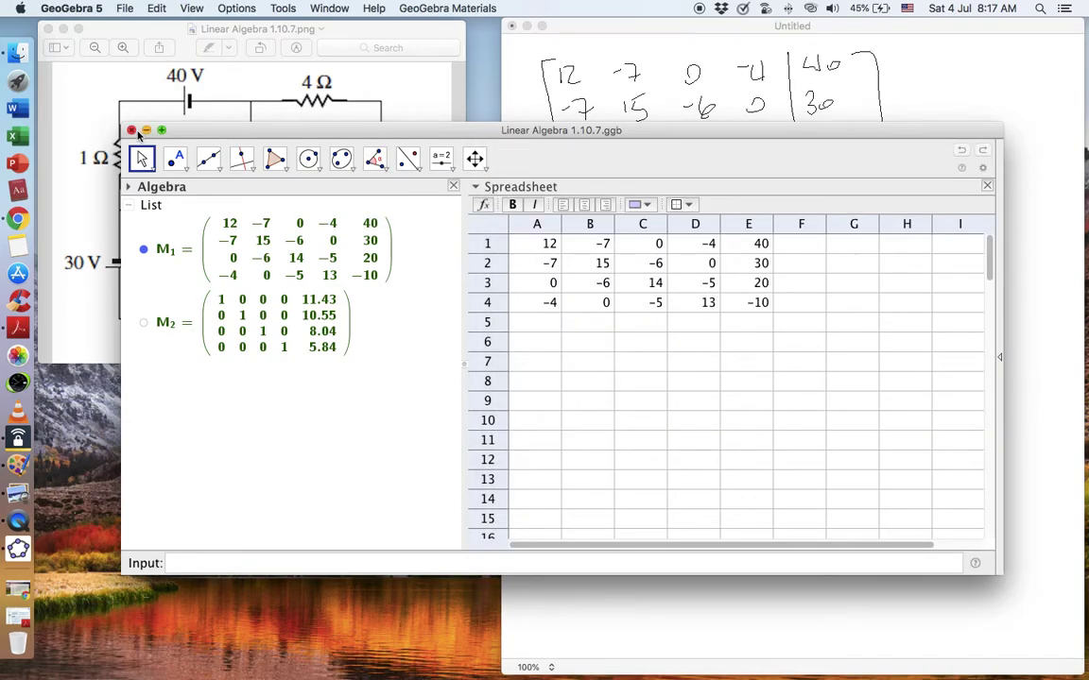
# - Open the Linear Algebra 1.10.8 circuit picture and GeoGebra file, closing the 1.10.7 picture
pyautogui.click(12, 52)
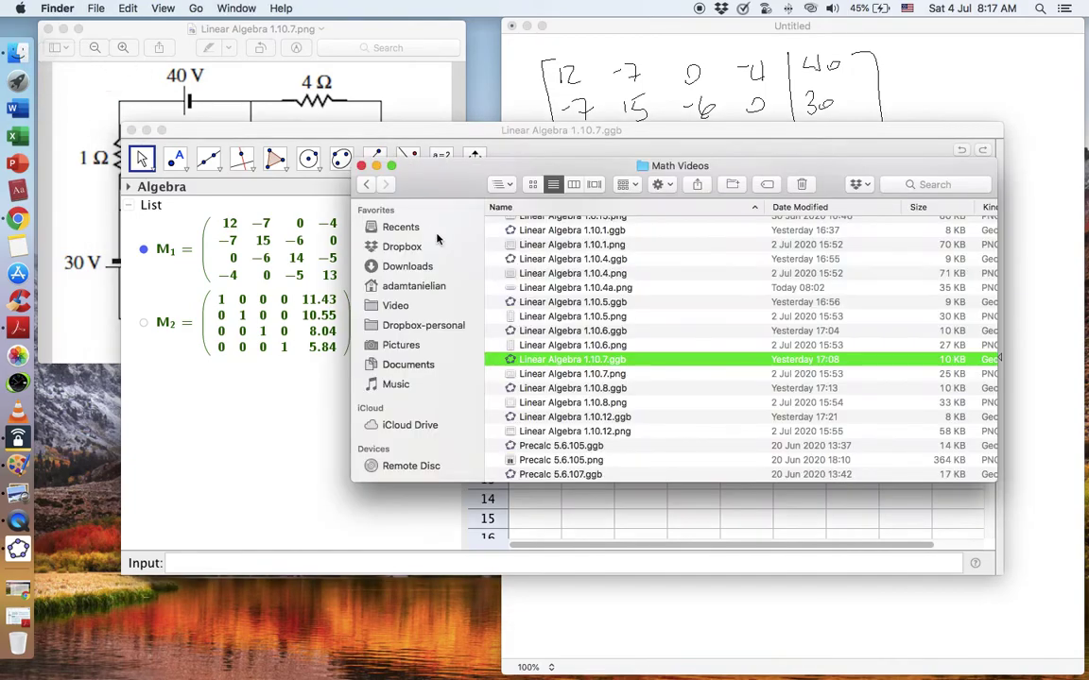
pyautogui.doubleClick(563, 401)
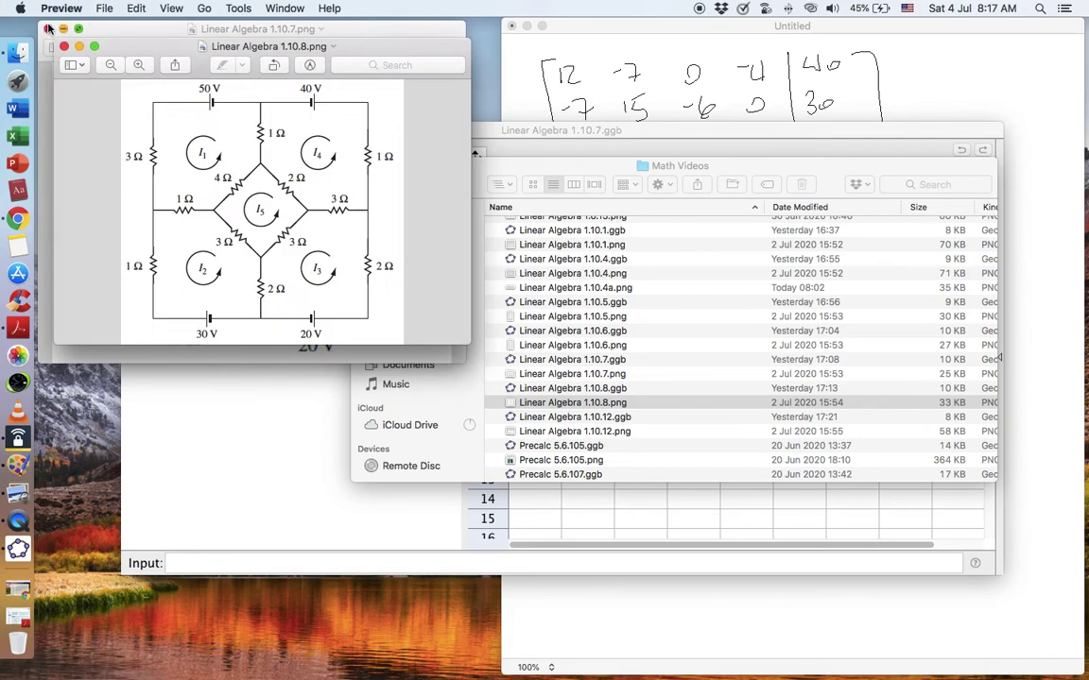
pyautogui.click(49, 29)
pyautogui.doubleClick(559, 389)
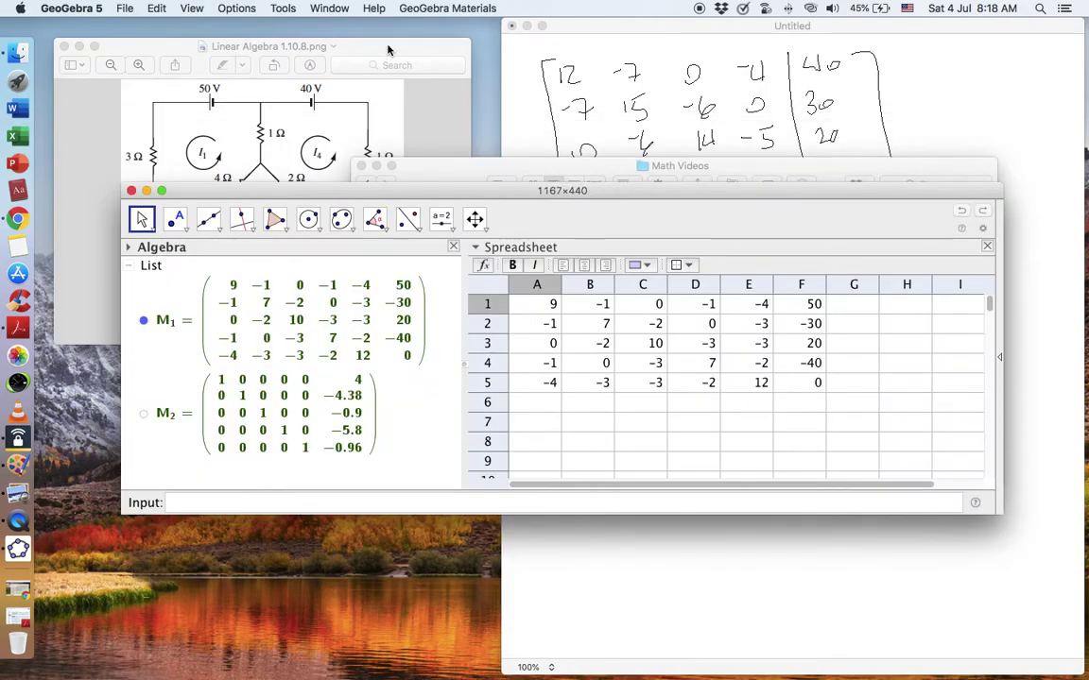
pyautogui.moveTo(408, 195); pyautogui.dragTo(369, 309)
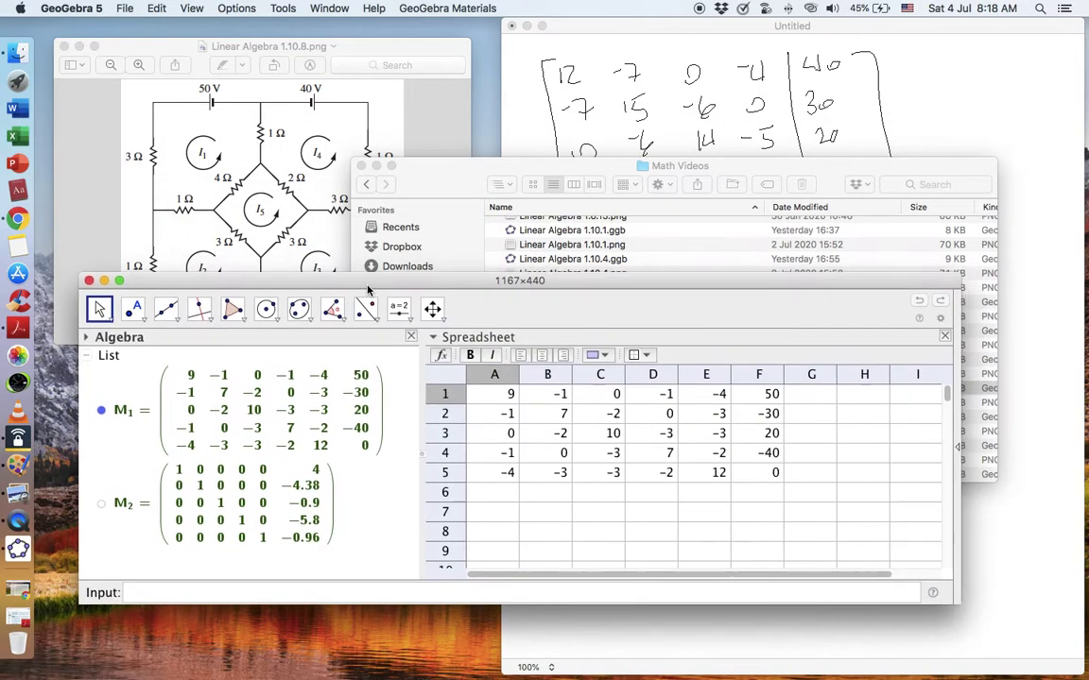
pyautogui.click(400, 61)
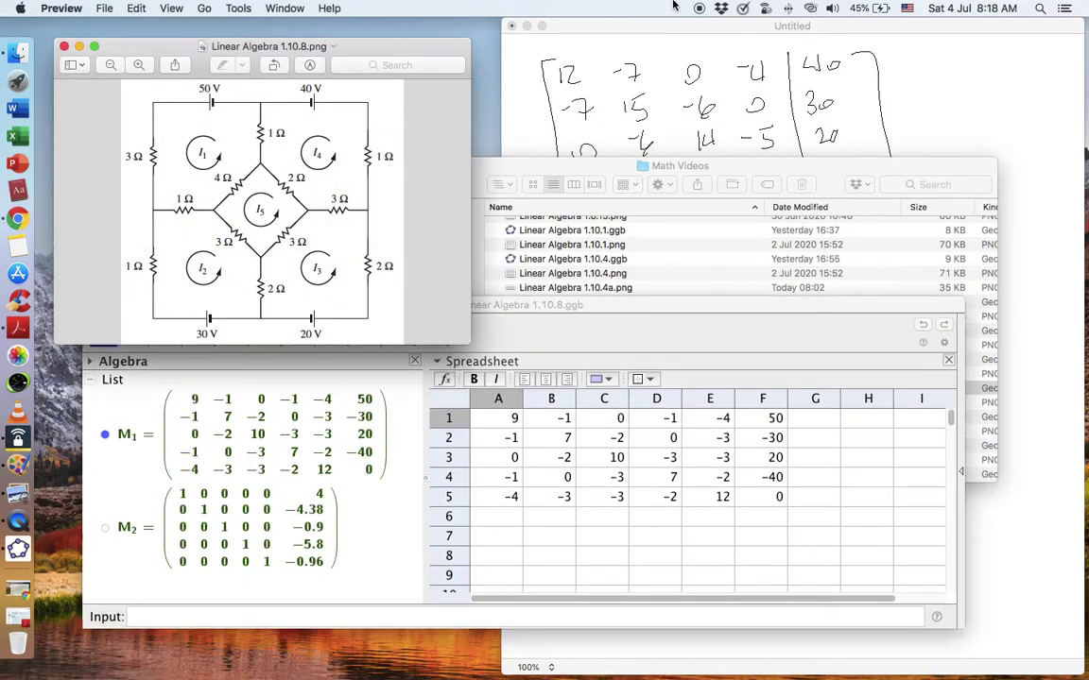
# - Select everything on the Paintbrush canvas and erase it
pyautogui.click(661, 31)
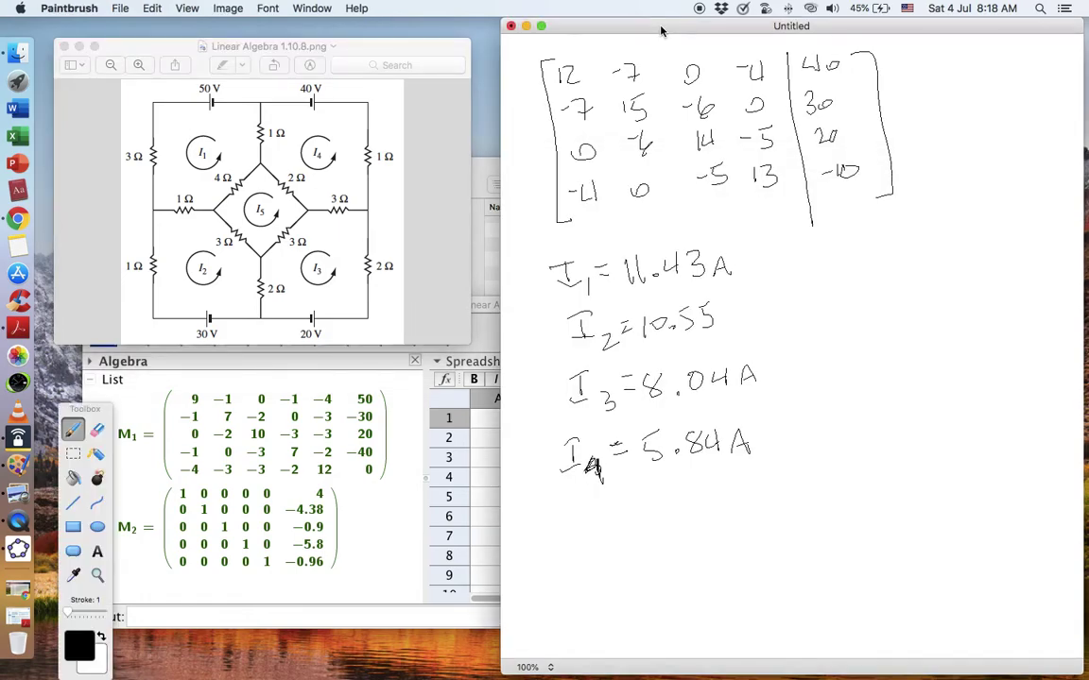
pyautogui.press('s')
pyautogui.press('super+a')
pyautogui.press('BackSpace')
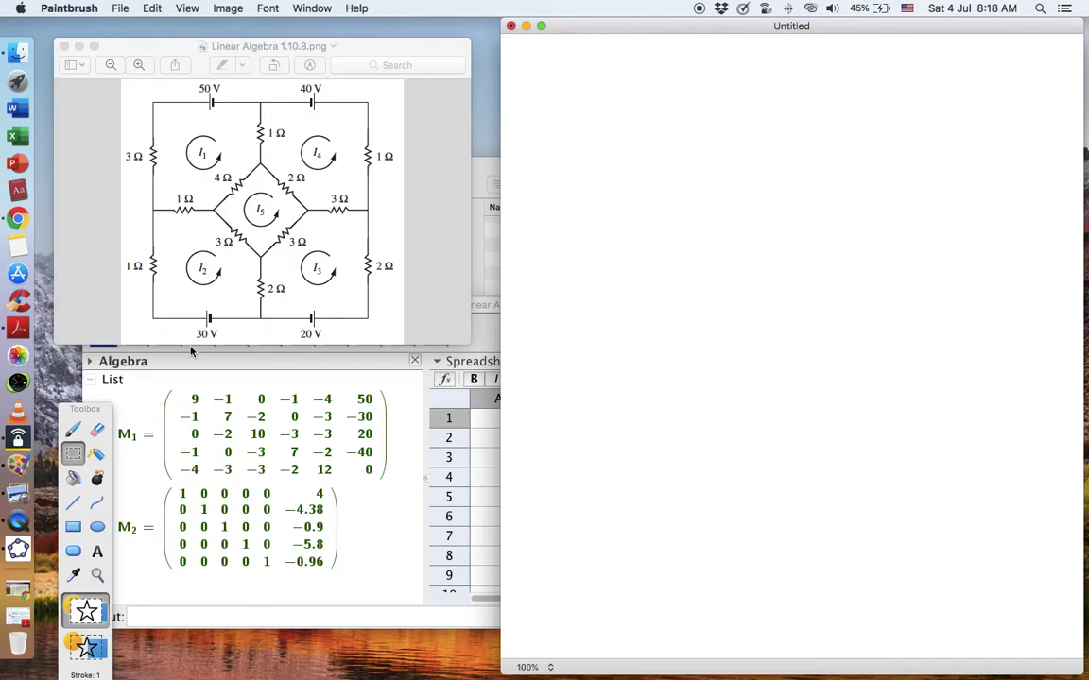
# - Draw the left bracket and five coefficient columns, from 9 −1 0 −1 −4 down to −4 −3 −3 −2 12
pyautogui.press('b')
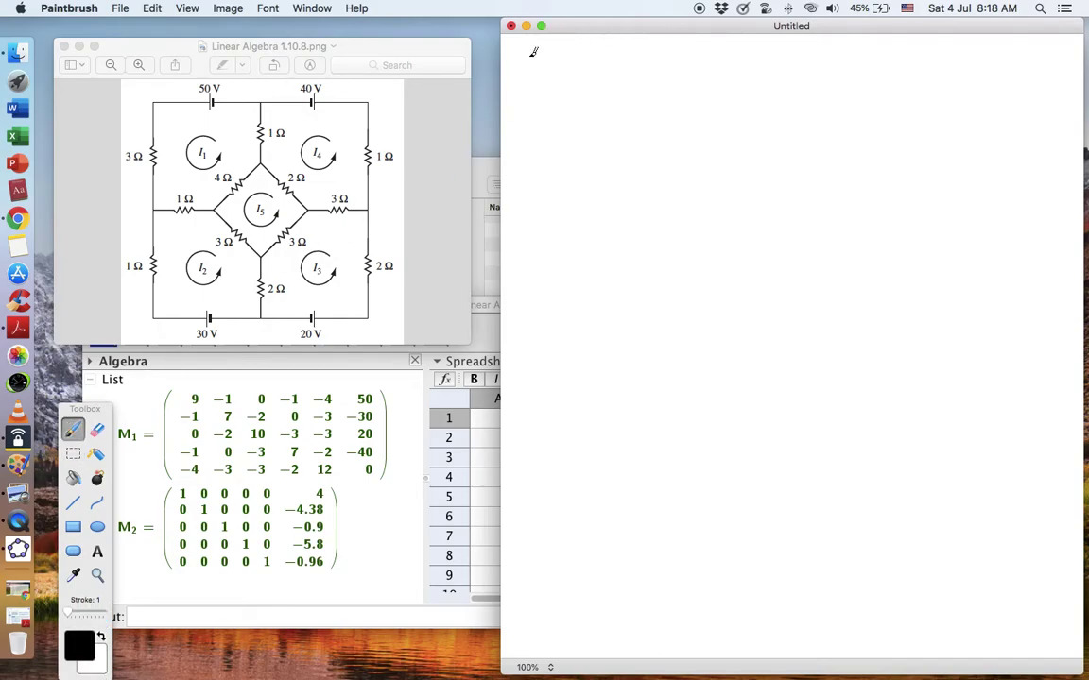
pyautogui.moveTo(540, 48); pyautogui.dragTo(543, 206)
pyautogui.moveTo(548, 59)
pyautogui.mouseDown()
pyautogui.moveTo(542, 95)
pyautogui.moveTo(558, 168)
pyautogui.moveTo(548, 192)
pyautogui.mouseUp()
pyautogui.moveTo(552, 184); pyautogui.dragTo(559, 200)
pyautogui.moveTo(574, 65); pyautogui.dragTo(578, 65)
pyautogui.moveTo(587, 58)
pyautogui.mouseDown()
pyautogui.moveTo(599, 137)
pyautogui.moveTo(590, 196)
pyautogui.mouseUp()
pyautogui.moveTo(597, 190); pyautogui.dragTo(599, 208)
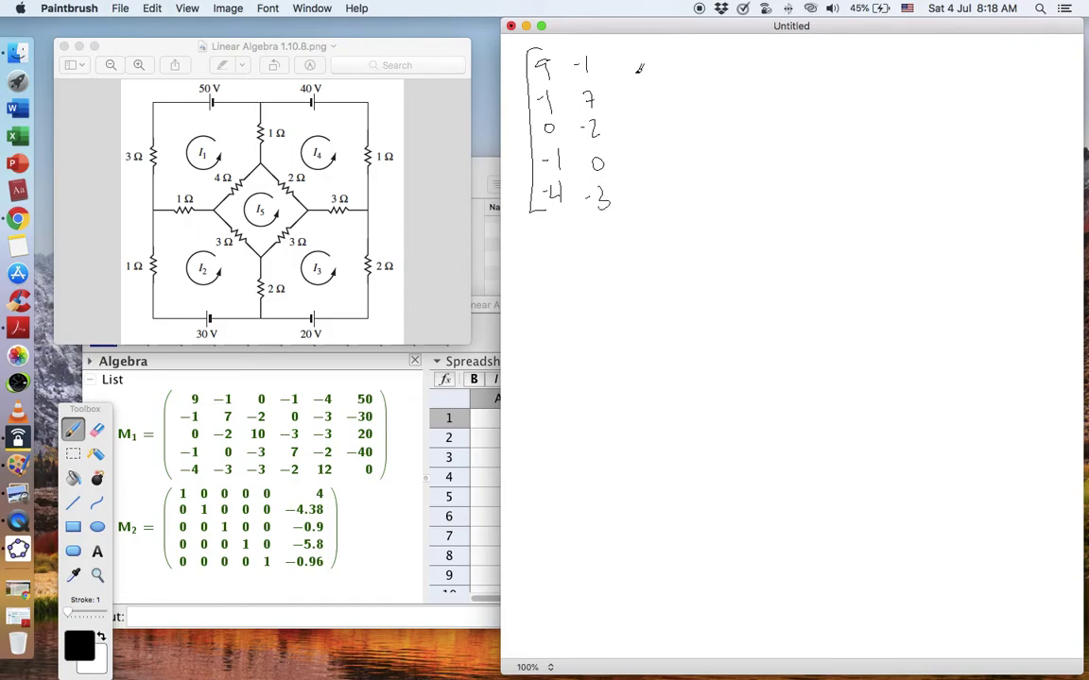
pyautogui.moveTo(631, 62)
pyautogui.mouseDown()
pyautogui.moveTo(630, 92)
pyautogui.moveTo(646, 103)
pyautogui.moveTo(632, 136)
pyautogui.moveTo(641, 123)
pyautogui.mouseUp()
pyautogui.moveTo(630, 163); pyautogui.dragTo(652, 213)
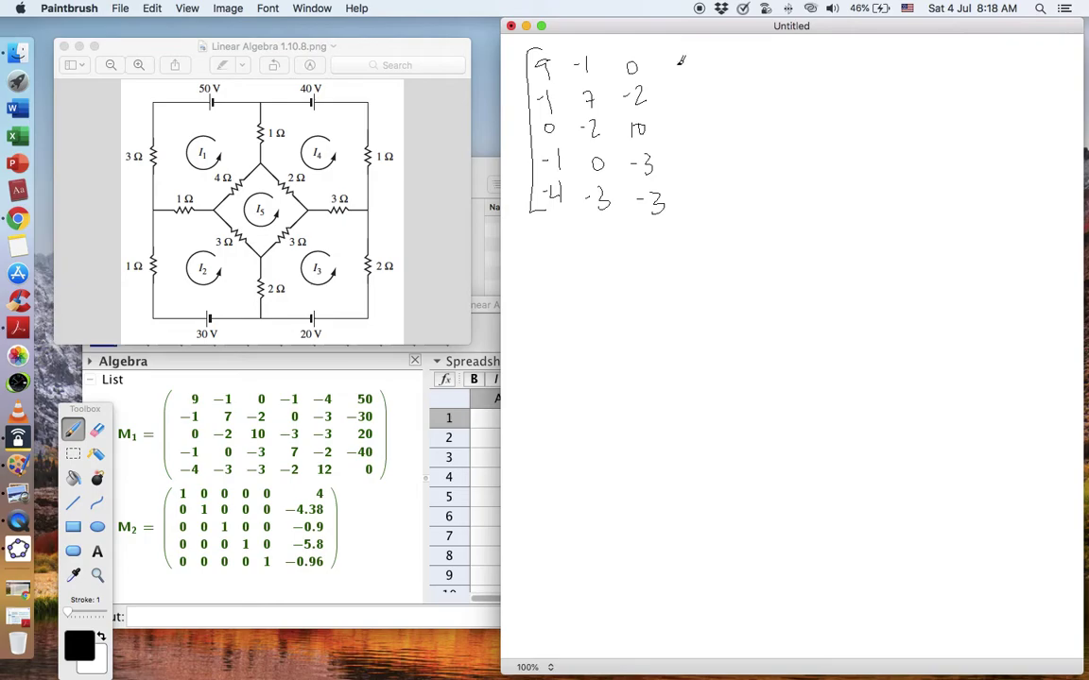
pyautogui.moveTo(678, 66); pyautogui.dragTo(687, 66)
pyautogui.moveTo(692, 60); pyautogui.dragTo(694, 76)
pyautogui.moveTo(693, 122); pyautogui.dragTo(701, 197)
pyautogui.moveTo(705, 190); pyautogui.dragTo(716, 210)
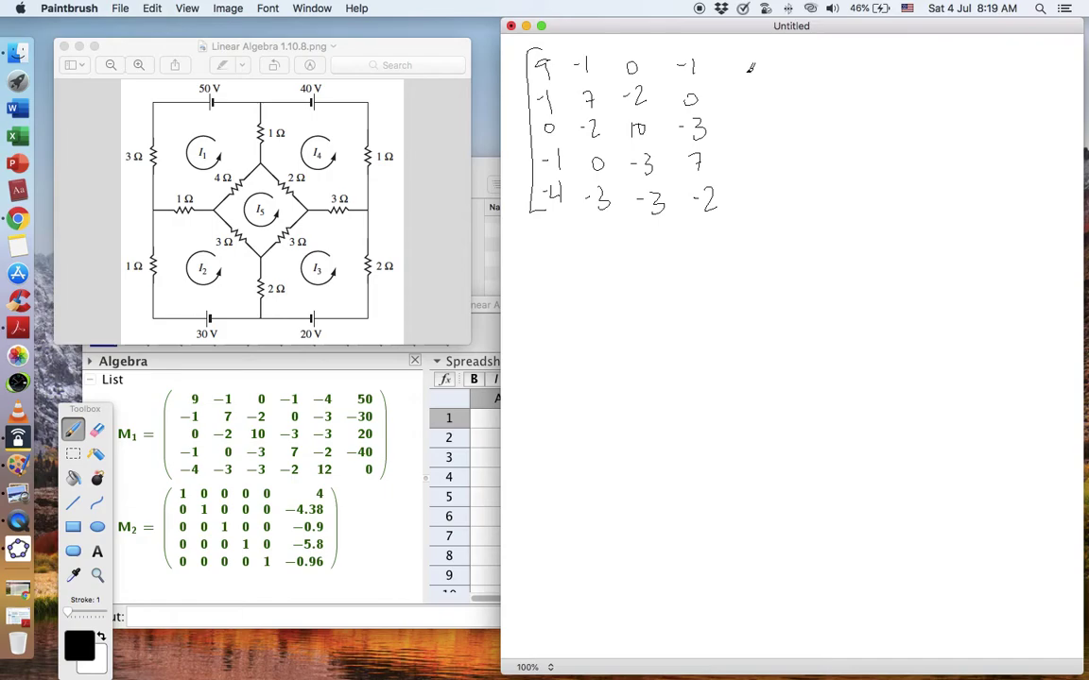
pyautogui.moveTo(728, 67)
pyautogui.mouseDown()
pyautogui.moveTo(752, 68)
pyautogui.moveTo(748, 138)
pyautogui.moveTo(769, 167)
pyautogui.moveTo(747, 207)
pyautogui.mouseUp()
pyautogui.moveTo(755, 194); pyautogui.dragTo(770, 207)
# - Add the divider, the constants column 50, −30, 20, −40, 0, and the closing bracket
pyautogui.moveTo(773, 54); pyautogui.dragTo(783, 232)
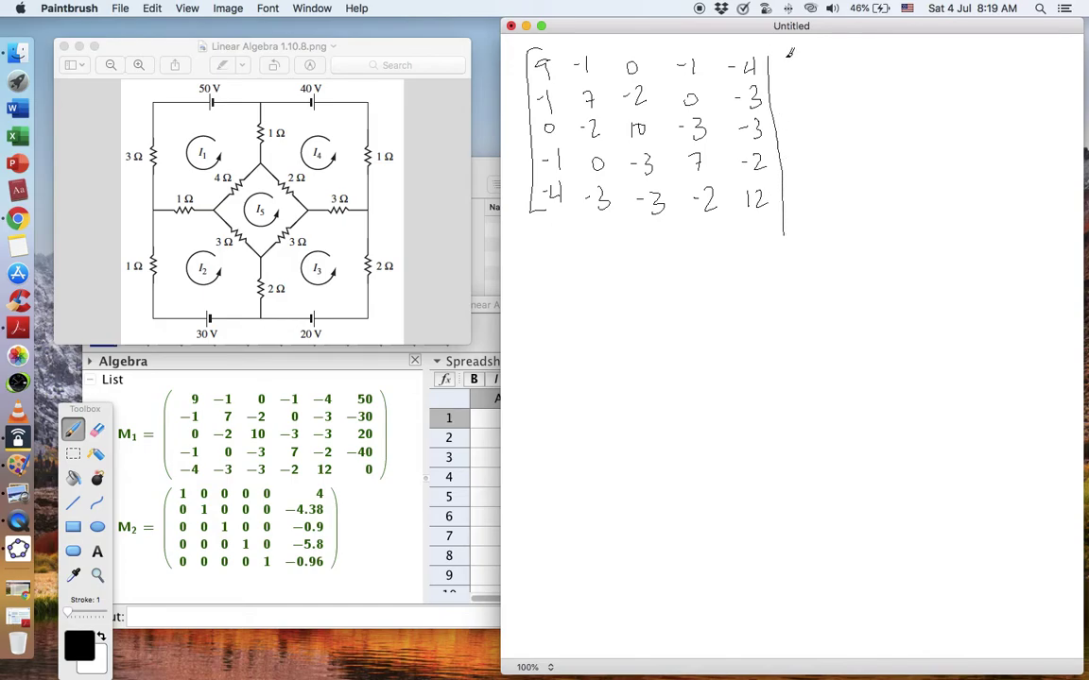
pyautogui.moveTo(792, 56); pyautogui.dragTo(790, 96)
pyautogui.moveTo(796, 90)
pyautogui.mouseDown()
pyautogui.moveTo(796, 102)
pyautogui.moveTo(814, 91)
pyautogui.moveTo(805, 160)
pyautogui.moveTo(830, 157)
pyautogui.moveTo(817, 189)
pyautogui.mouseUp()
pyautogui.moveTo(828, 58)
pyautogui.mouseDown()
pyautogui.moveTo(850, 57)
pyautogui.moveTo(867, 202)
pyautogui.moveTo(850, 210)
pyautogui.mouseUp()
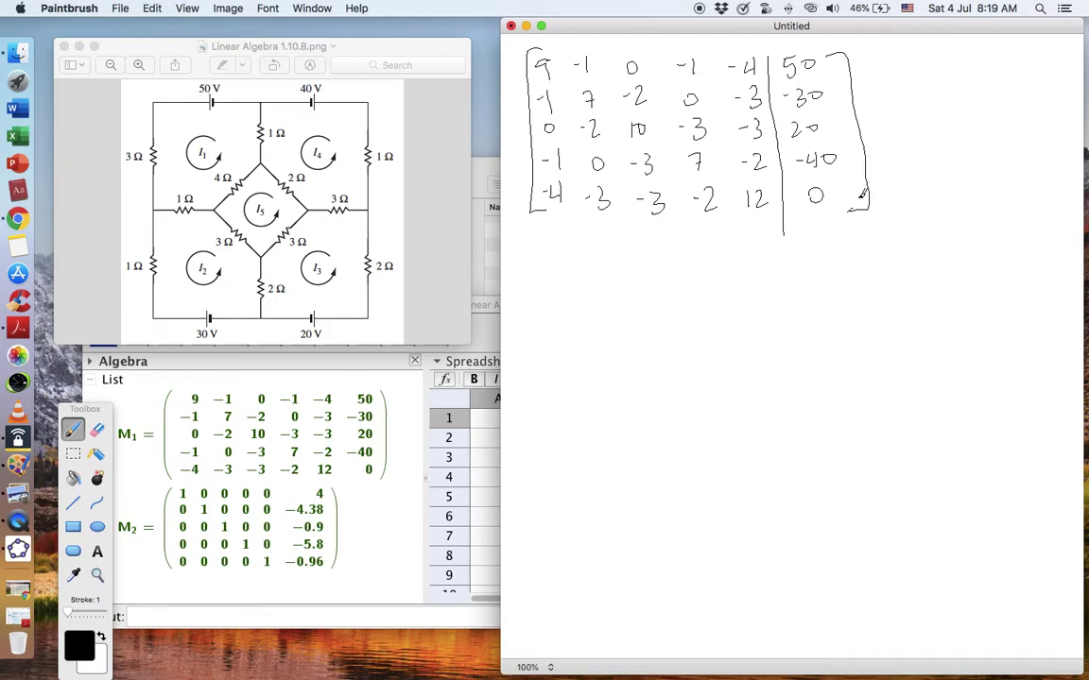
# - Check GeoGebra's solution and write I₁ = 4A and I₂ = −4.38 below the matrix
pyautogui.click(289, 533)
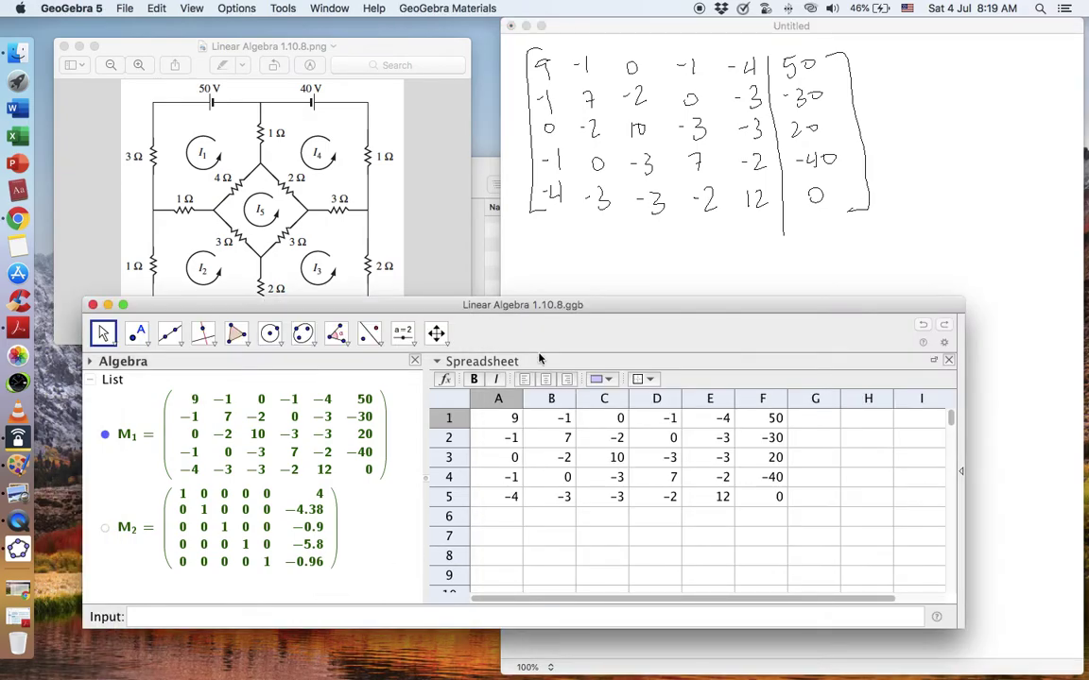
pyautogui.click(674, 35)
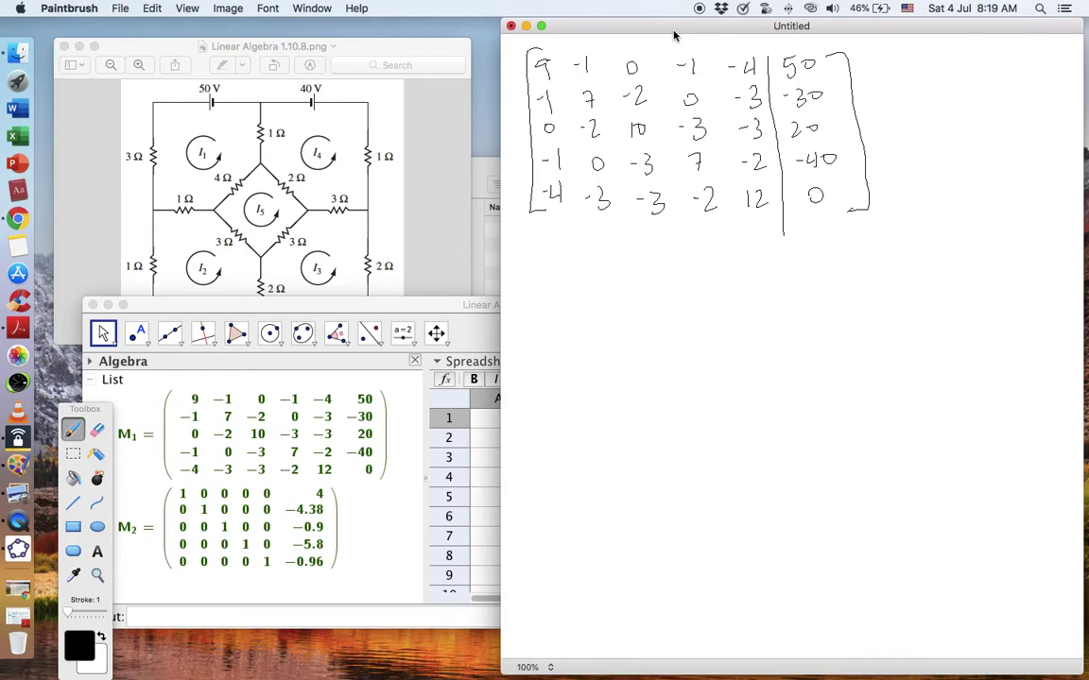
pyautogui.moveTo(533, 242); pyautogui.dragTo(563, 240)
pyautogui.moveTo(548, 242)
pyautogui.mouseDown()
pyautogui.moveTo(550, 267)
pyautogui.moveTo(563, 269)
pyautogui.mouseUp()
pyautogui.moveTo(571, 261)
pyautogui.mouseDown()
pyautogui.moveTo(572, 276)
pyautogui.moveTo(598, 245)
pyautogui.moveTo(630, 255)
pyautogui.mouseUp()
pyautogui.moveTo(644, 251); pyautogui.dragTo(641, 266)
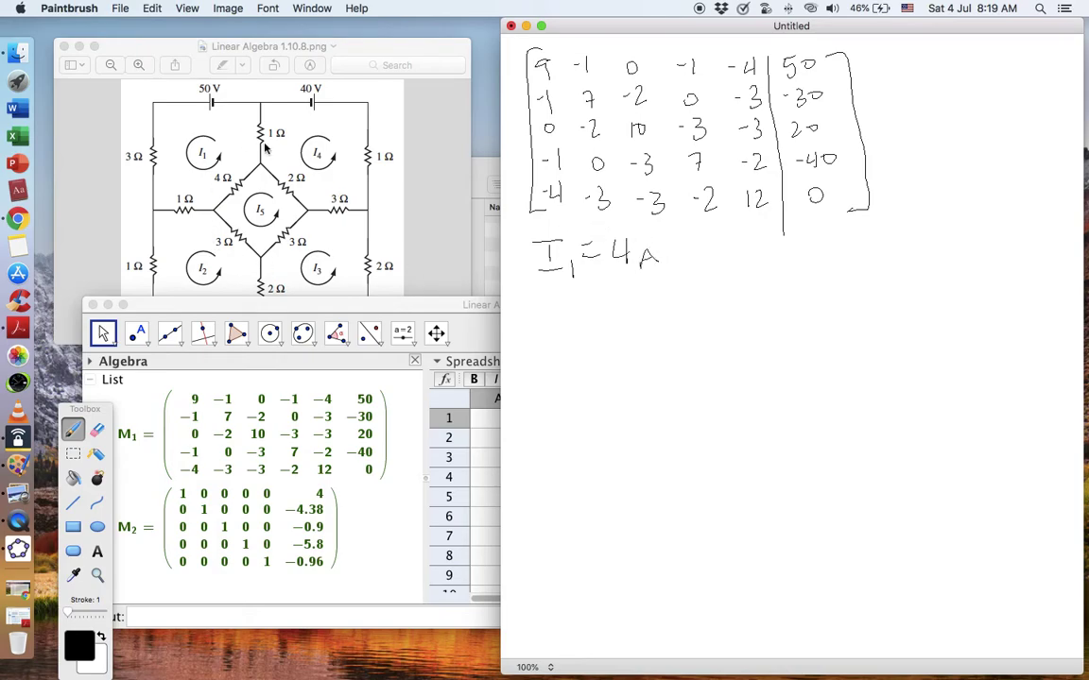
pyautogui.moveTo(546, 301)
pyautogui.mouseDown()
pyautogui.moveTo(546, 323)
pyautogui.moveTo(556, 304)
pyautogui.mouseUp()
pyautogui.moveTo(530, 341)
pyautogui.mouseDown()
pyautogui.moveTo(579, 339)
pyautogui.moveTo(596, 319)
pyautogui.mouseUp()
pyautogui.moveTo(586, 330); pyautogui.dragTo(630, 312)
pyautogui.moveTo(650, 305)
pyautogui.mouseDown()
pyautogui.moveTo(650, 328)
pyautogui.moveTo(710, 304)
pyautogui.moveTo(743, 326)
pyautogui.moveTo(740, 317)
pyautogui.mouseUp()
pyautogui.click(661, 326)
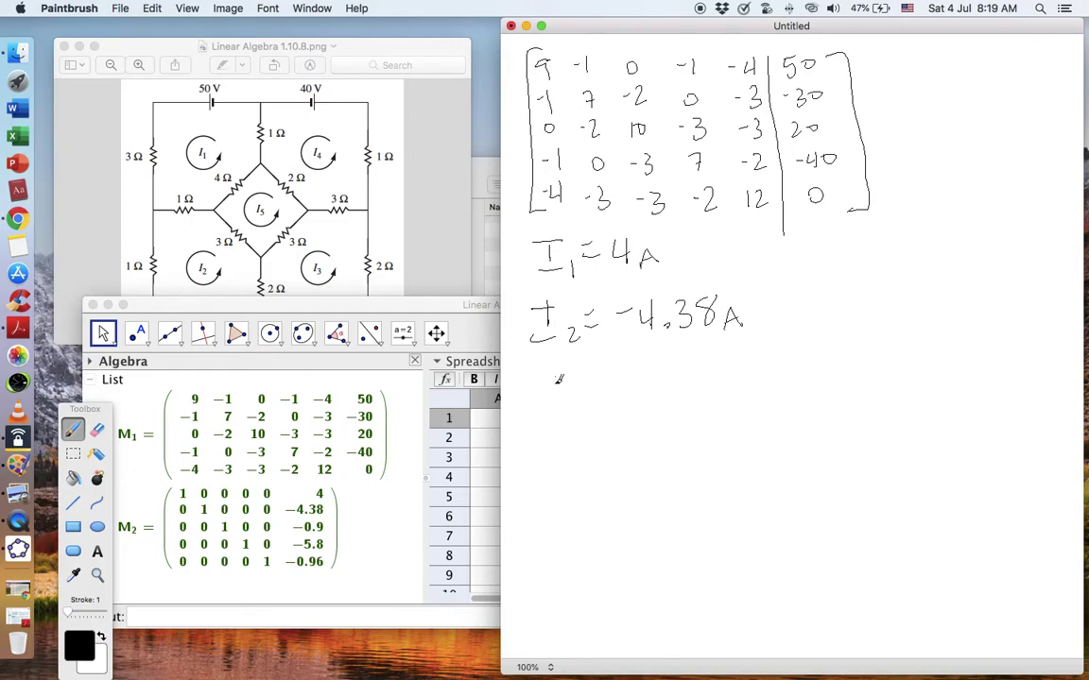
# - Add the amps unit to I₂ and write I₃ = −0.9A
pyautogui.moveTo(553, 378); pyautogui.dragTo(553, 406)
pyautogui.moveTo(541, 378); pyautogui.dragTo(564, 376)
pyautogui.moveTo(541, 408)
pyautogui.mouseDown()
pyautogui.moveTo(579, 399)
pyautogui.moveTo(572, 408)
pyautogui.moveTo(600, 382)
pyautogui.mouseUp()
pyautogui.moveTo(589, 392)
pyautogui.mouseDown()
pyautogui.moveTo(656, 390)
pyautogui.moveTo(650, 376)
pyautogui.moveTo(697, 379)
pyautogui.moveTo(690, 395)
pyautogui.mouseUp()
pyautogui.click(668, 389)
pyautogui.moveTo(707, 389); pyautogui.dragTo(718, 388)
# - Write I₄ = −5.8A and the fifth current, 0.96A
pyautogui.moveTo(550, 432); pyautogui.dragTo(573, 430)
pyautogui.moveTo(564, 432)
pyautogui.mouseDown()
pyautogui.moveTo(565, 461)
pyautogui.moveTo(579, 460)
pyautogui.mouseUp()
pyautogui.moveTo(589, 449)
pyautogui.mouseDown()
pyautogui.moveTo(585, 459)
pyautogui.moveTo(596, 458)
pyautogui.mouseUp()
pyautogui.moveTo(593, 450); pyautogui.dragTo(595, 465)
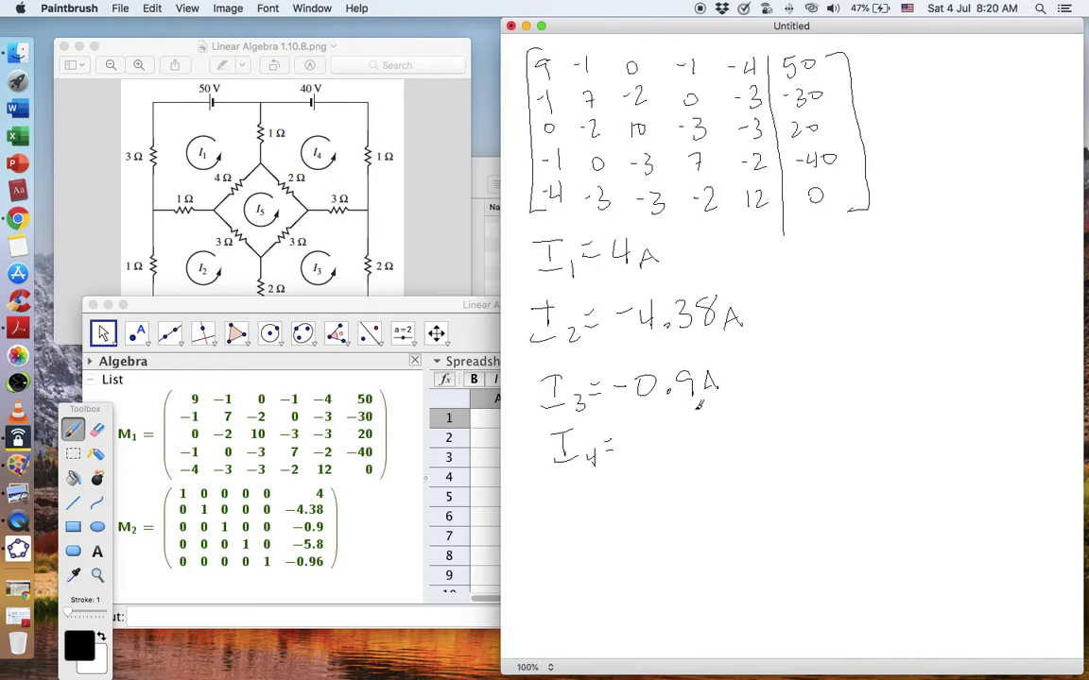
pyautogui.moveTo(634, 427)
pyautogui.mouseDown()
pyautogui.moveTo(662, 436)
pyautogui.moveTo(660, 447)
pyautogui.mouseUp()
pyautogui.click(692, 439)
pyautogui.moveTo(662, 424)
pyautogui.mouseDown()
pyautogui.moveTo(708, 442)
pyautogui.moveTo(743, 437)
pyautogui.mouseUp()
pyautogui.moveTo(728, 431); pyautogui.dragTo(740, 430)
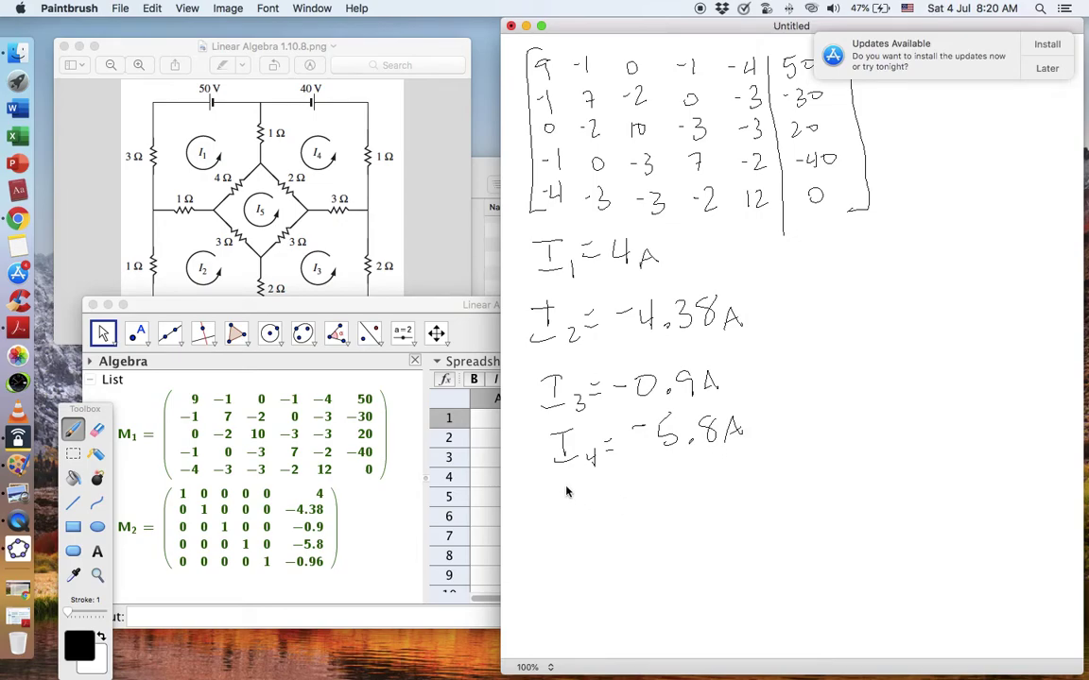
pyautogui.moveTo(566, 495)
pyautogui.mouseDown()
pyautogui.moveTo(598, 499)
pyautogui.moveTo(602, 514)
pyautogui.moveTo(627, 492)
pyautogui.mouseUp()
pyautogui.moveTo(617, 501)
pyautogui.mouseDown()
pyautogui.moveTo(693, 487)
pyautogui.moveTo(711, 500)
pyautogui.moveTo(746, 492)
pyautogui.mouseUp()
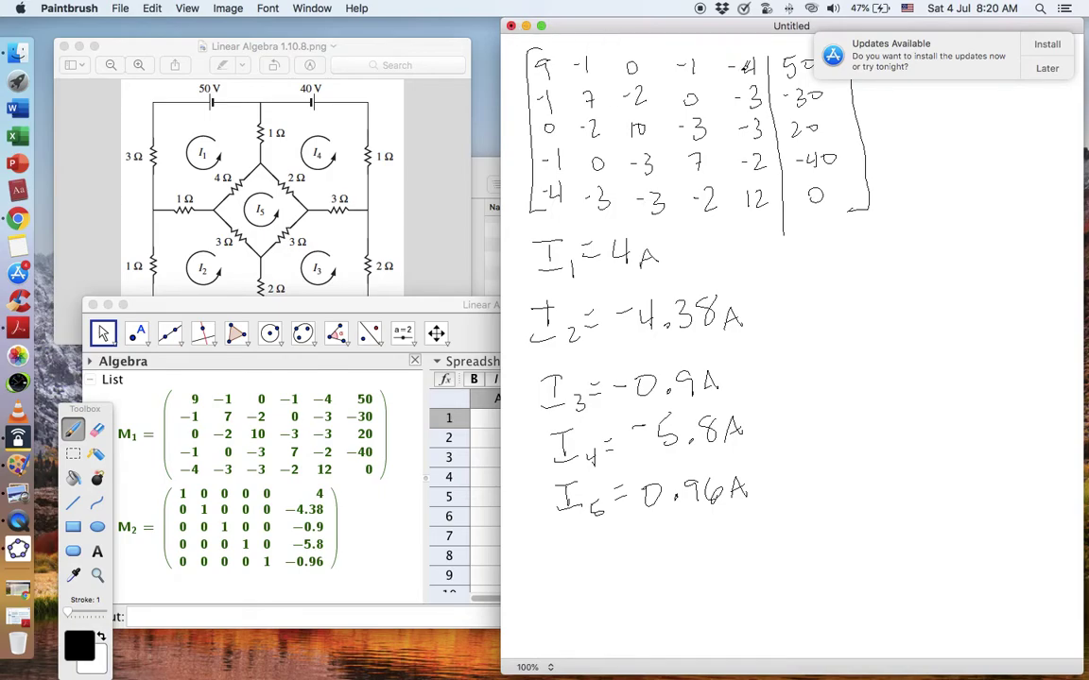
# - Clear the Paintbrush canvas and close the 1.10.8 circuit picture
pyautogui.press('super+a')
pyautogui.press('BackSpace')
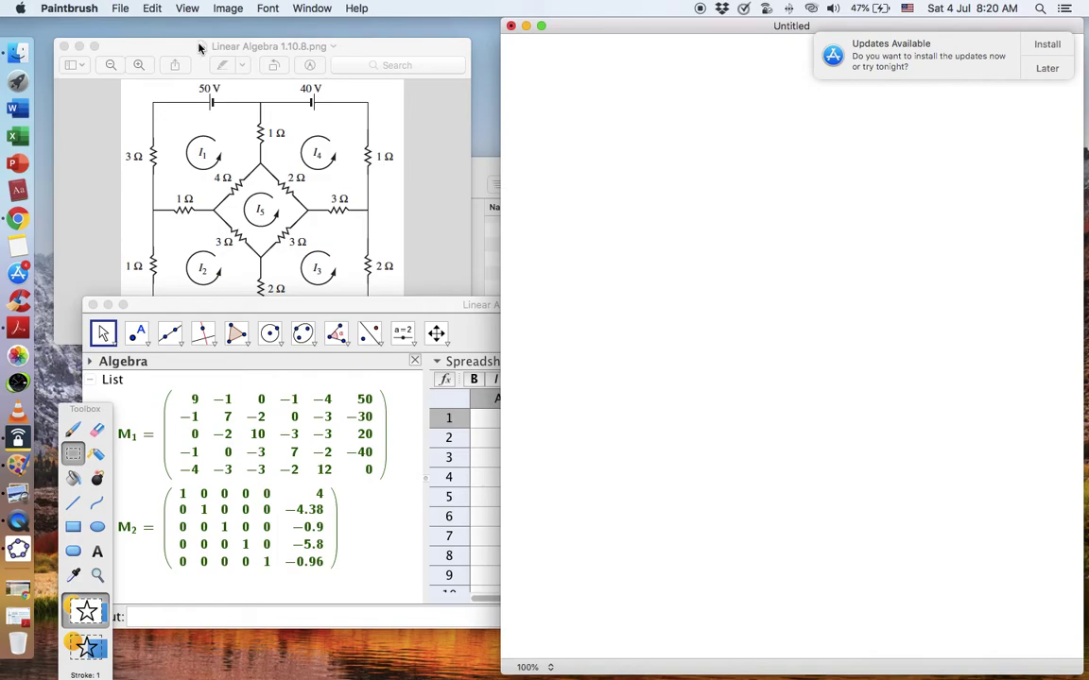
pyautogui.click(64, 45)
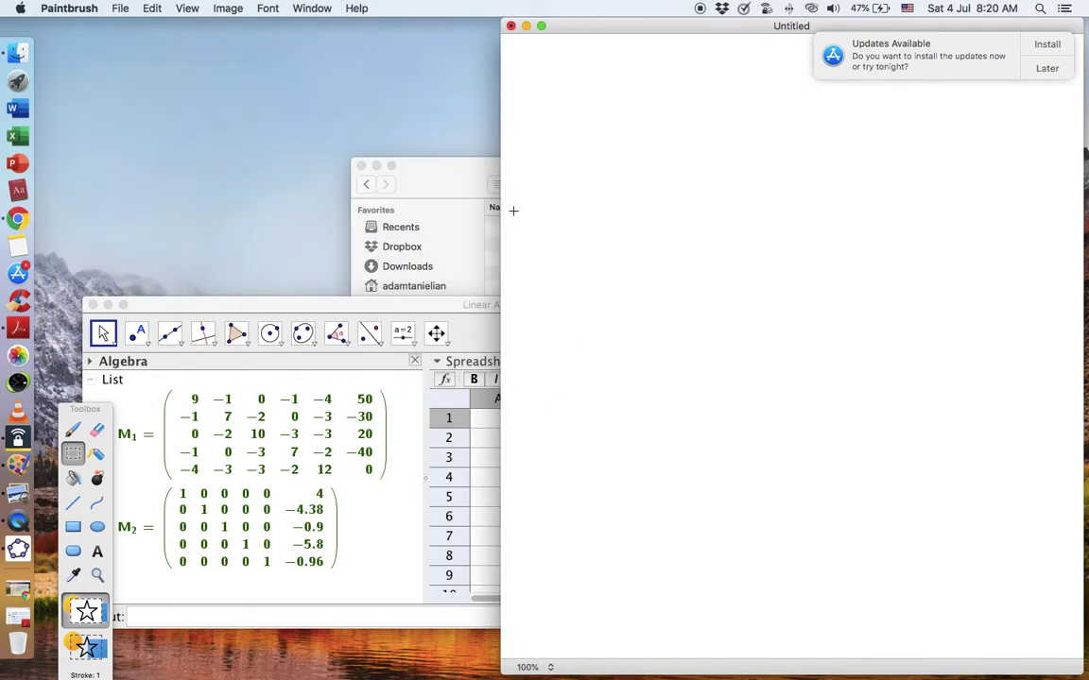
# - Open the Linear Algebra 1.10.12 car-rental problem and its GeoGebra file beside Paintbrush
pyautogui.click(393, 167)
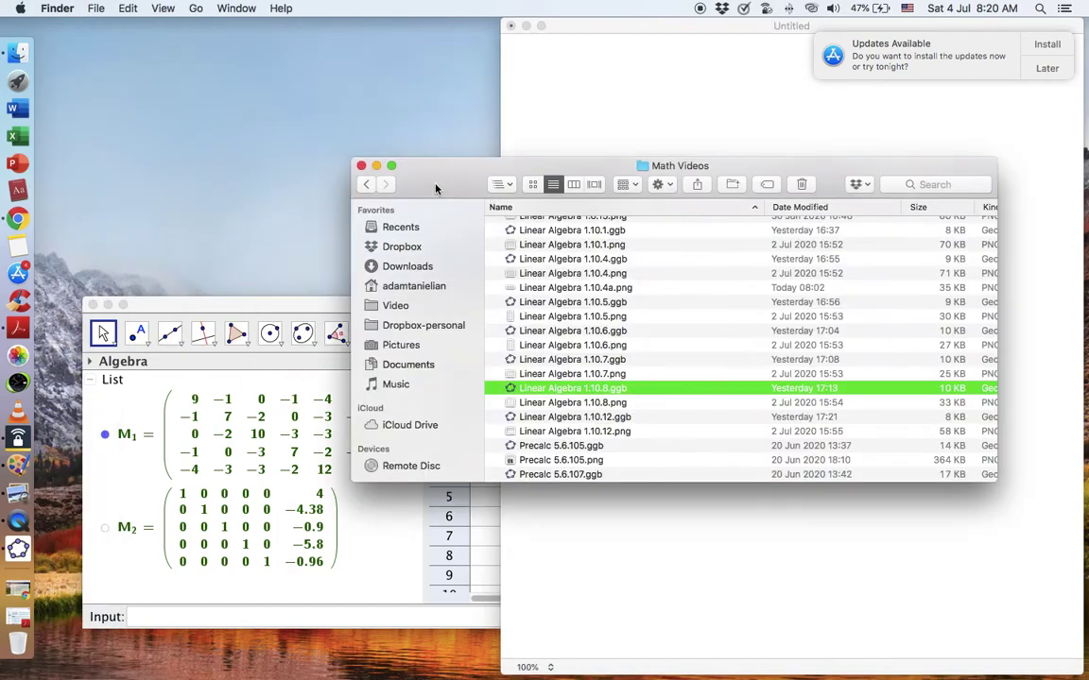
pyautogui.doubleClick(549, 432)
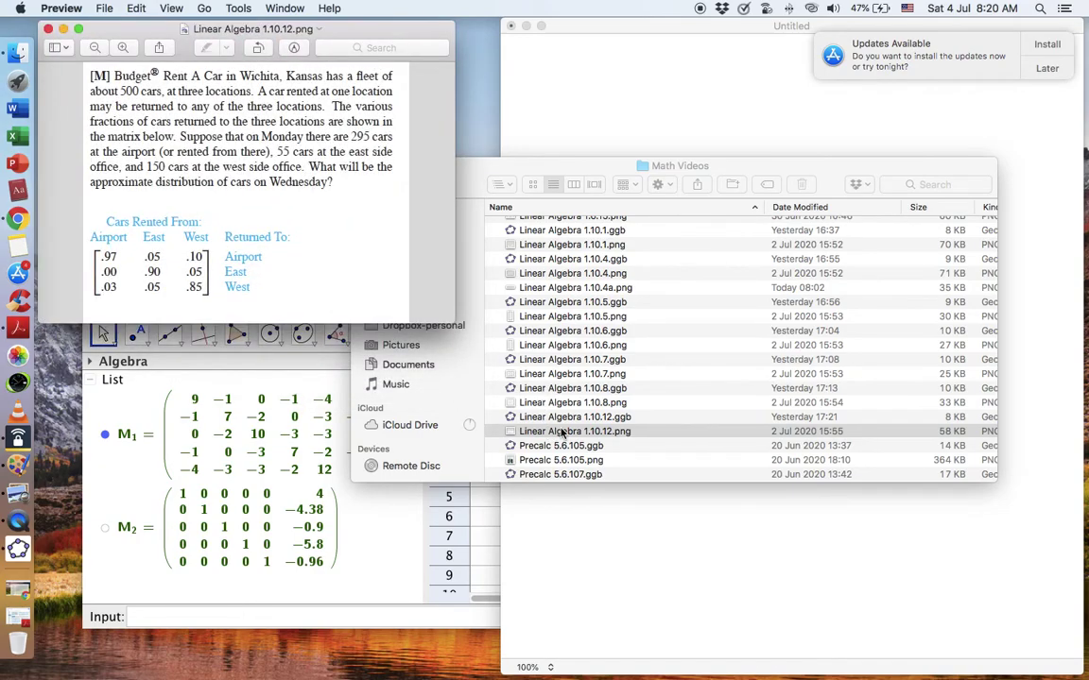
pyautogui.doubleClick(563, 416)
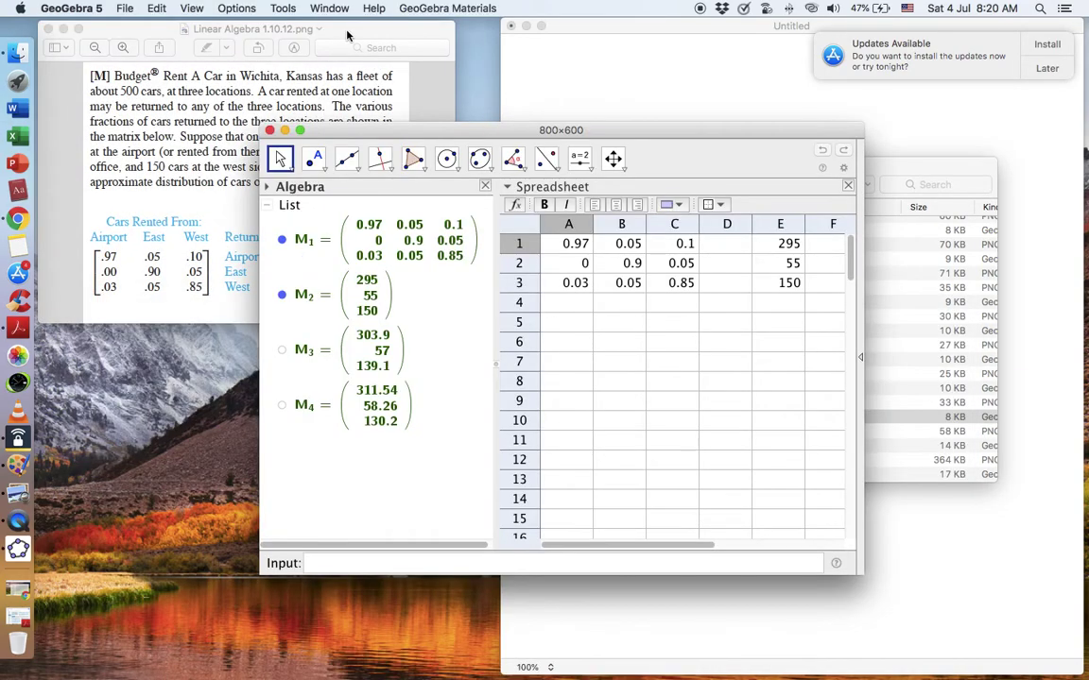
pyautogui.click(347, 36)
pyautogui.click(574, 38)
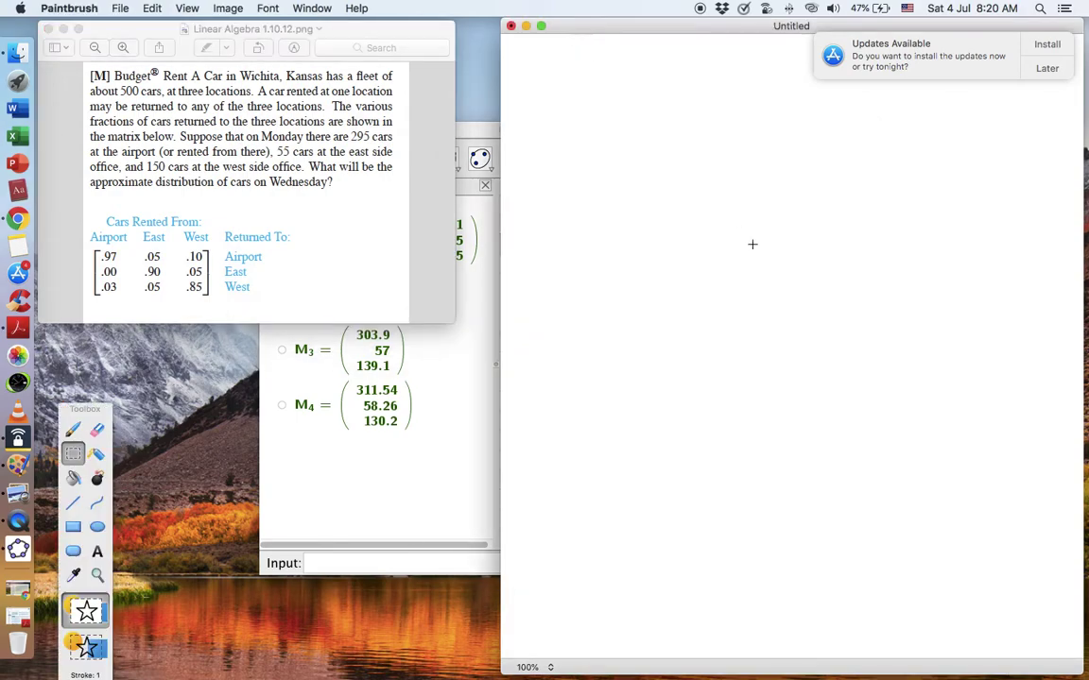
# - Postpone the available software updates with Later, Try Tonight
pyautogui.click(1062, 74)
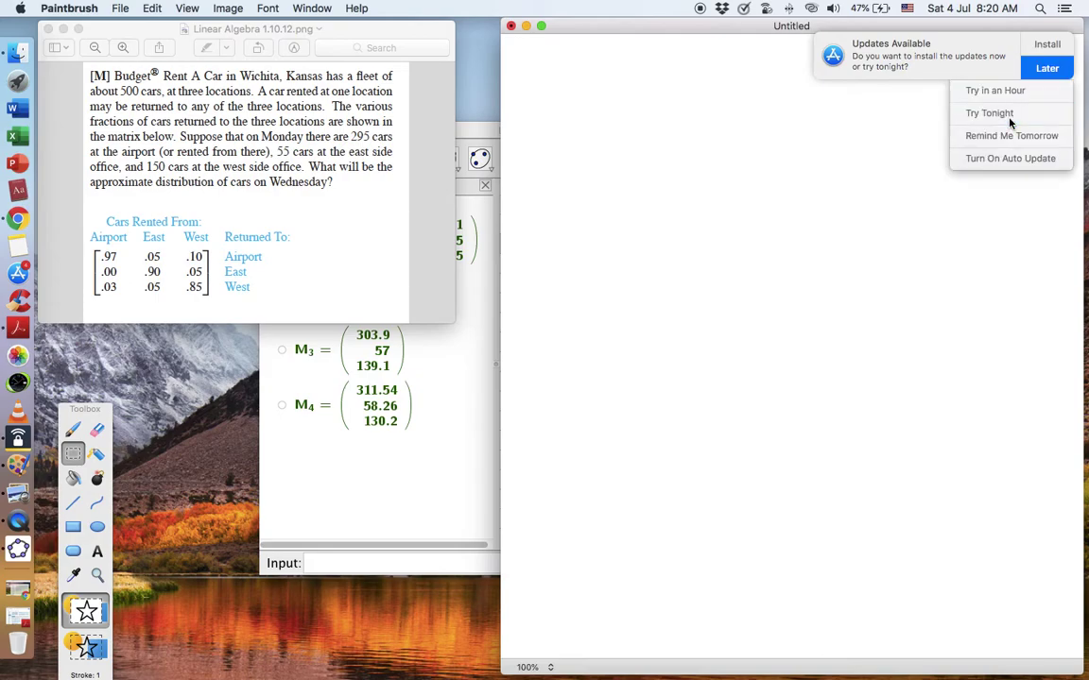
pyautogui.click(1007, 120)
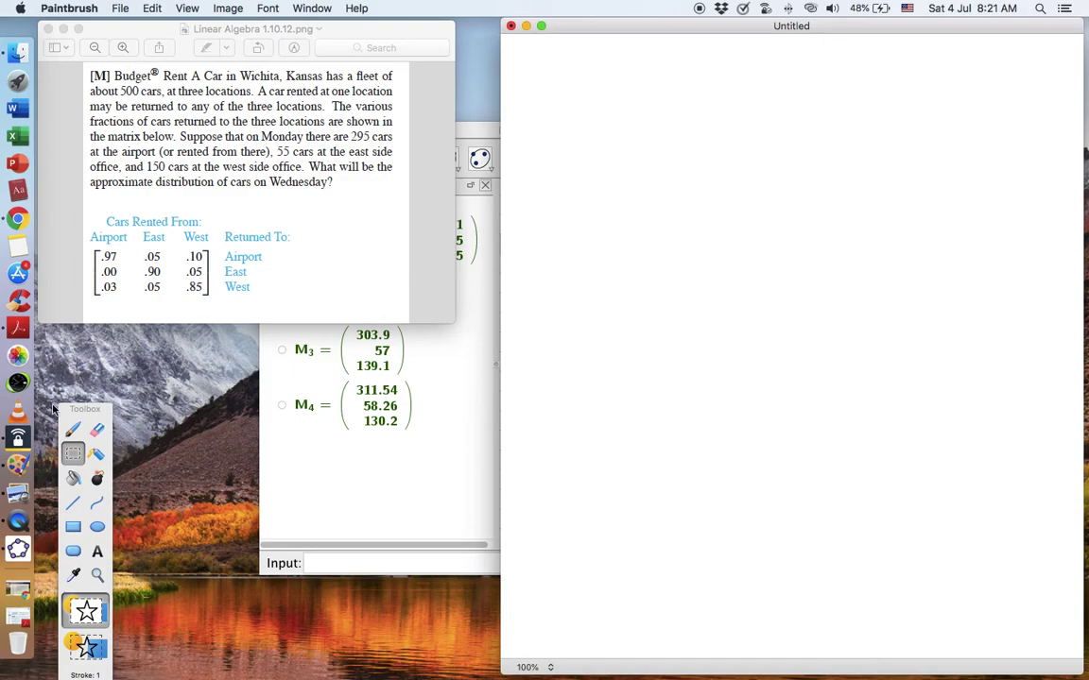
# - Write M_1 at the top of the canvas, discarding a trial bracket, then show GeoGebra's matrices
pyautogui.click(73, 429)
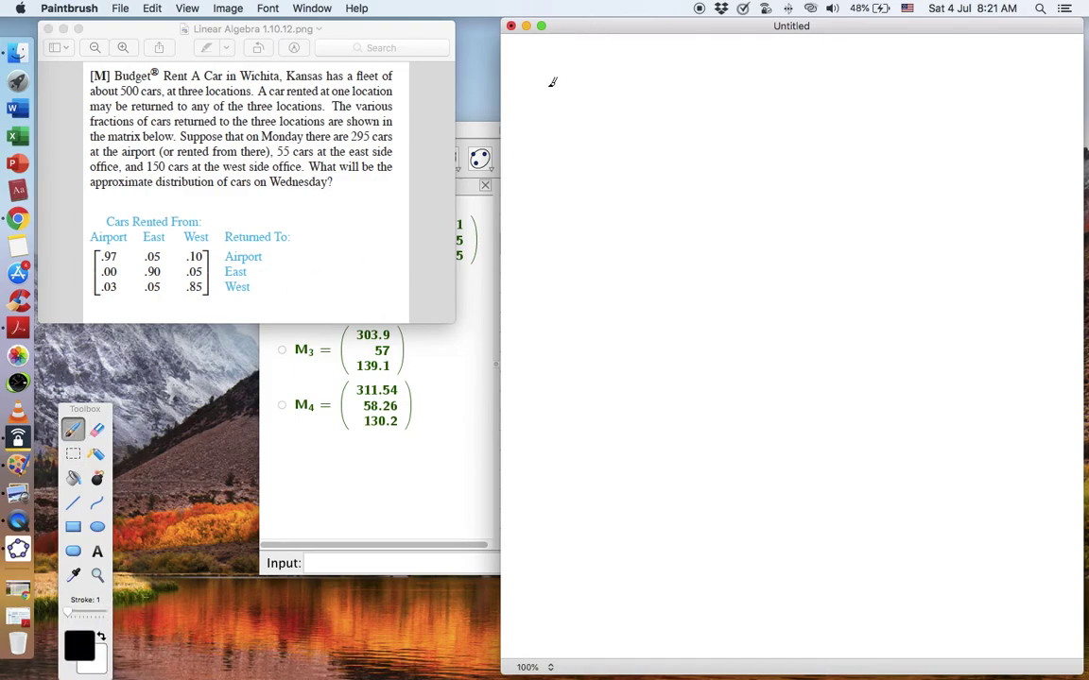
pyautogui.moveTo(554, 73)
pyautogui.mouseDown()
pyautogui.moveTo(535, 105)
pyautogui.moveTo(553, 188)
pyautogui.mouseUp()
pyautogui.press('super+z')
pyautogui.moveTo(532, 137); pyautogui.dragTo(577, 140)
pyautogui.click(378, 440)
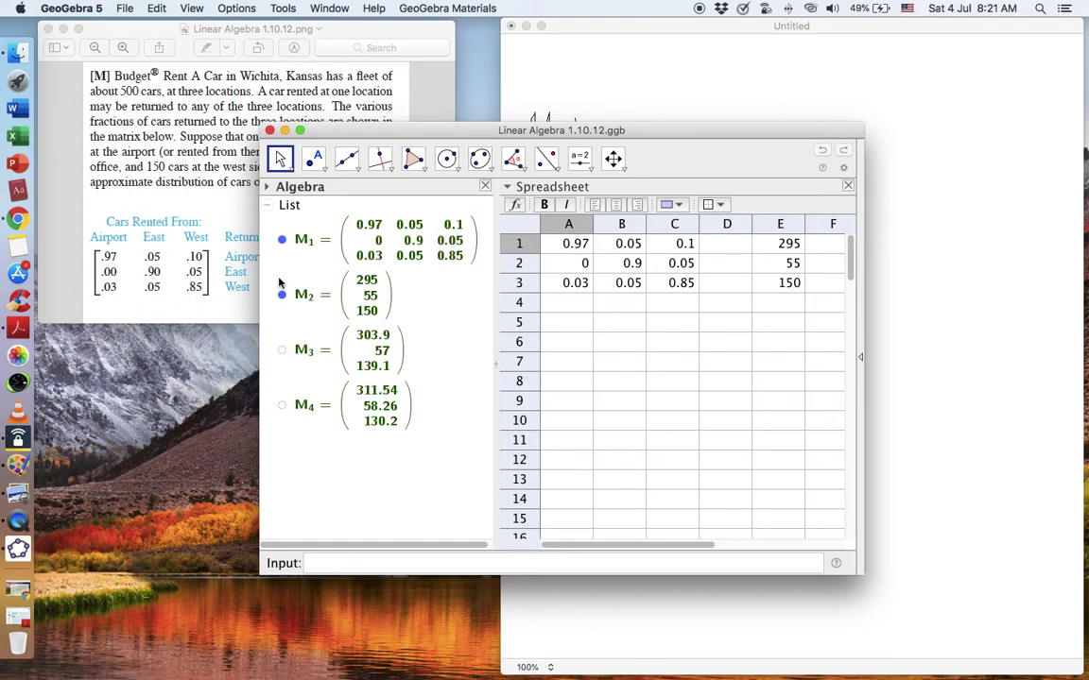
pyautogui.click(201, 198)
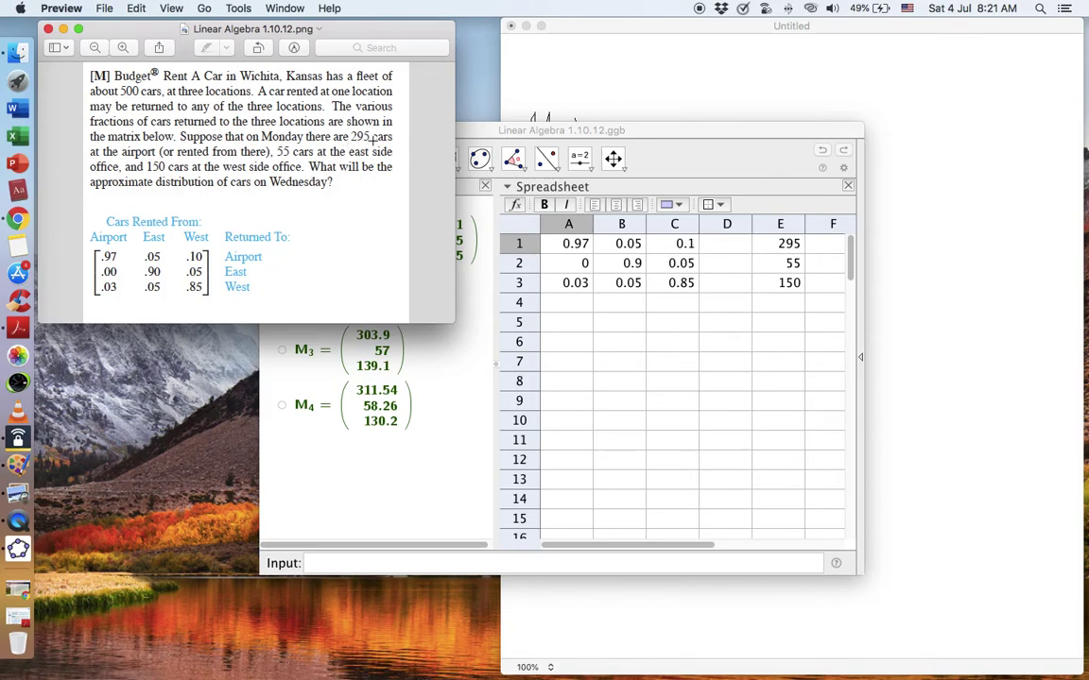
pyautogui.click(308, 418)
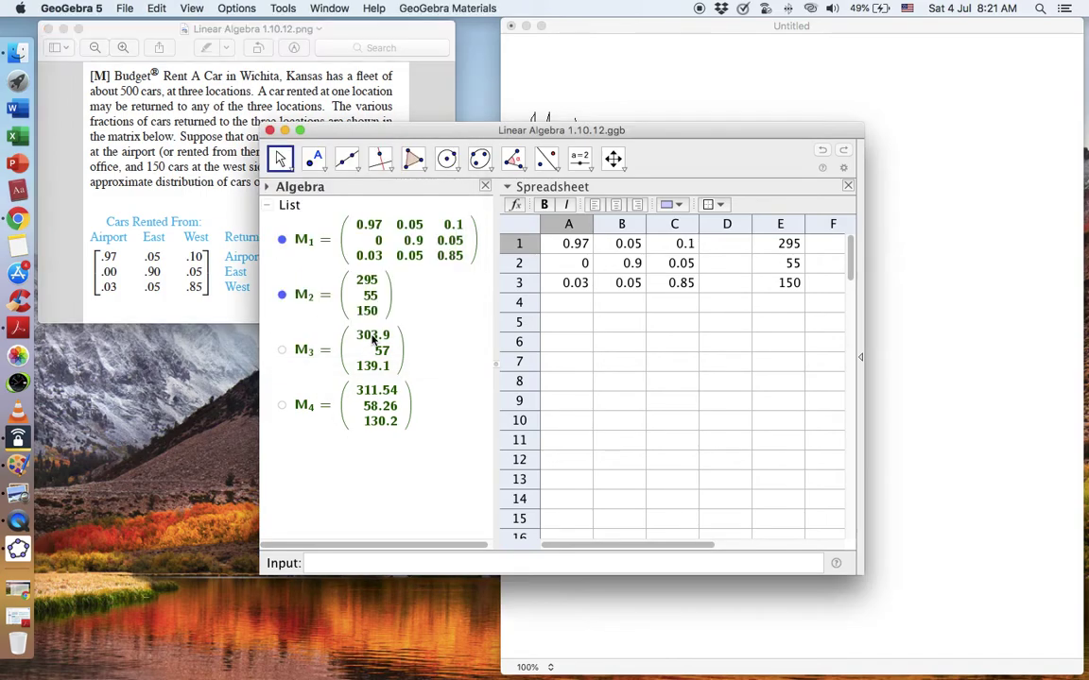
pyautogui.click(214, 216)
pyautogui.click(266, 389)
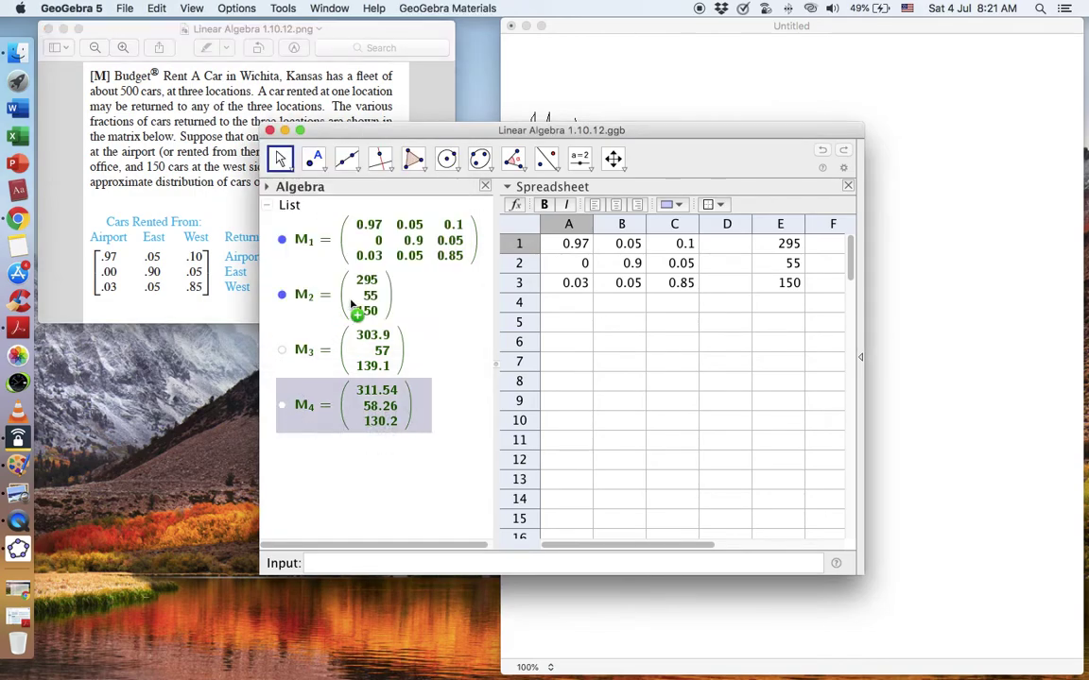
pyautogui.click(375, 310)
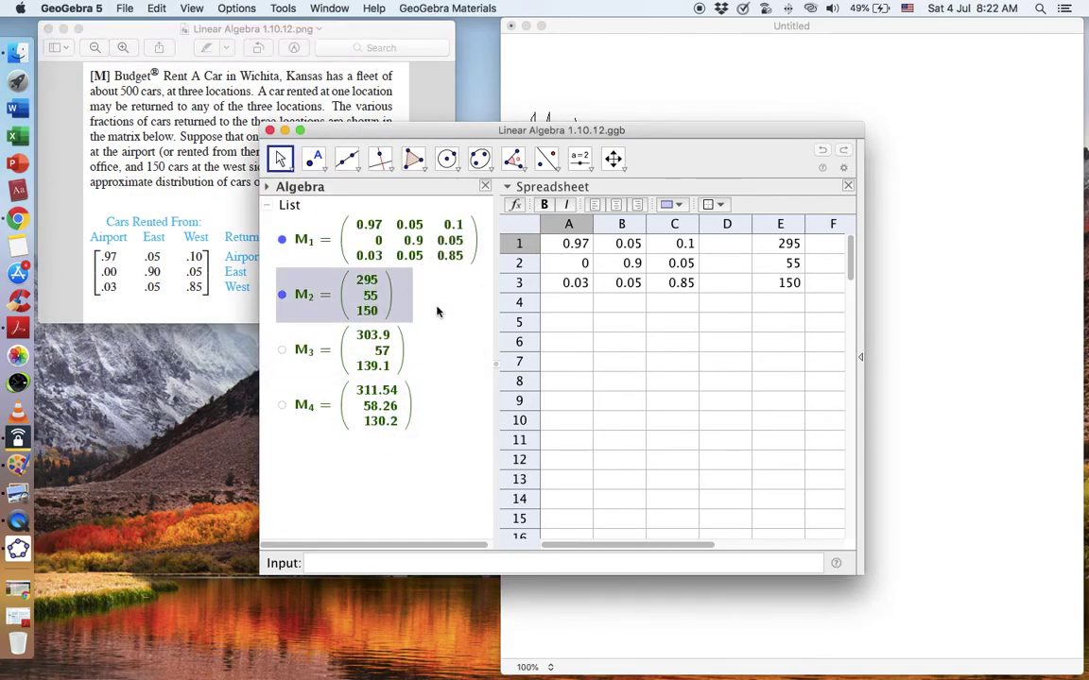
pyautogui.click(387, 348)
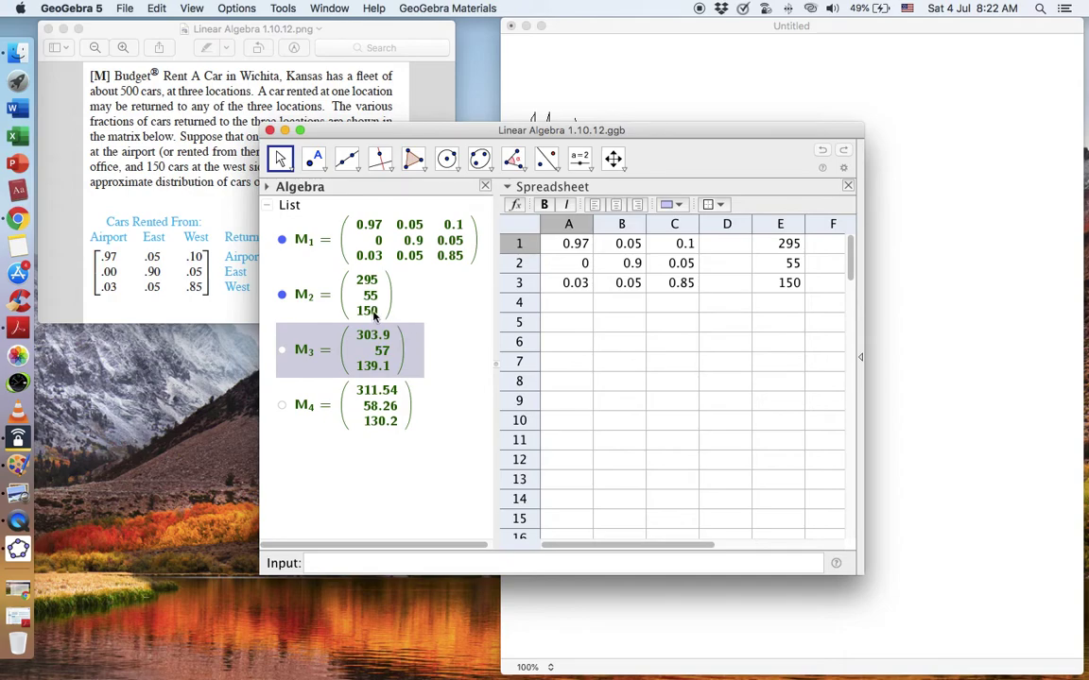
pyautogui.doubleClick(372, 346)
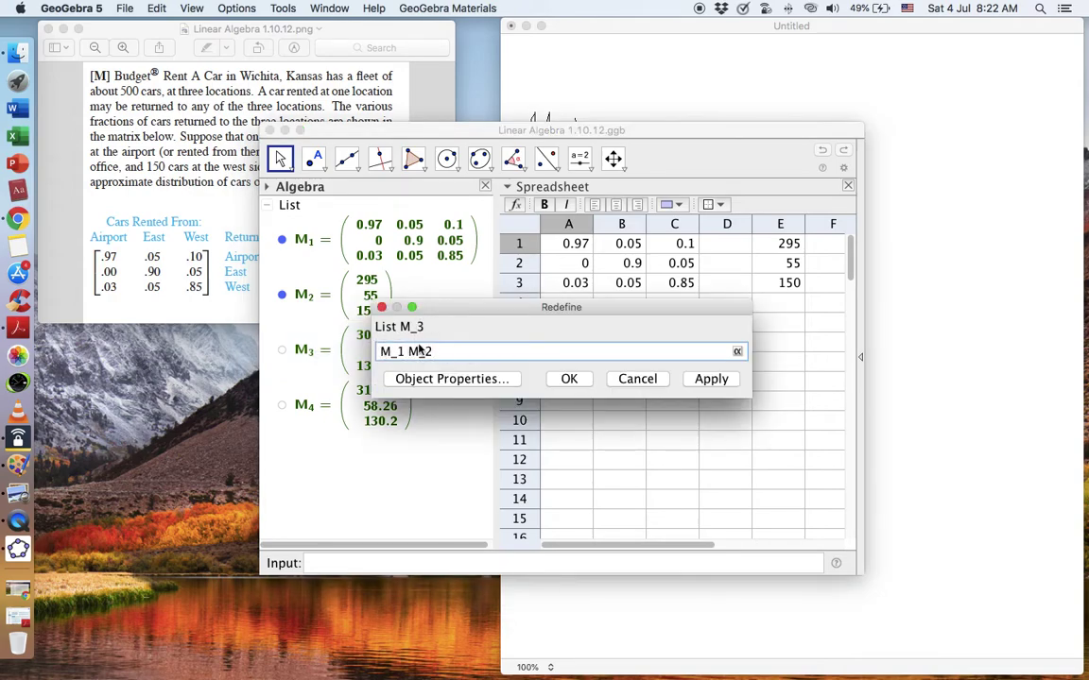
pyautogui.click(637, 379)
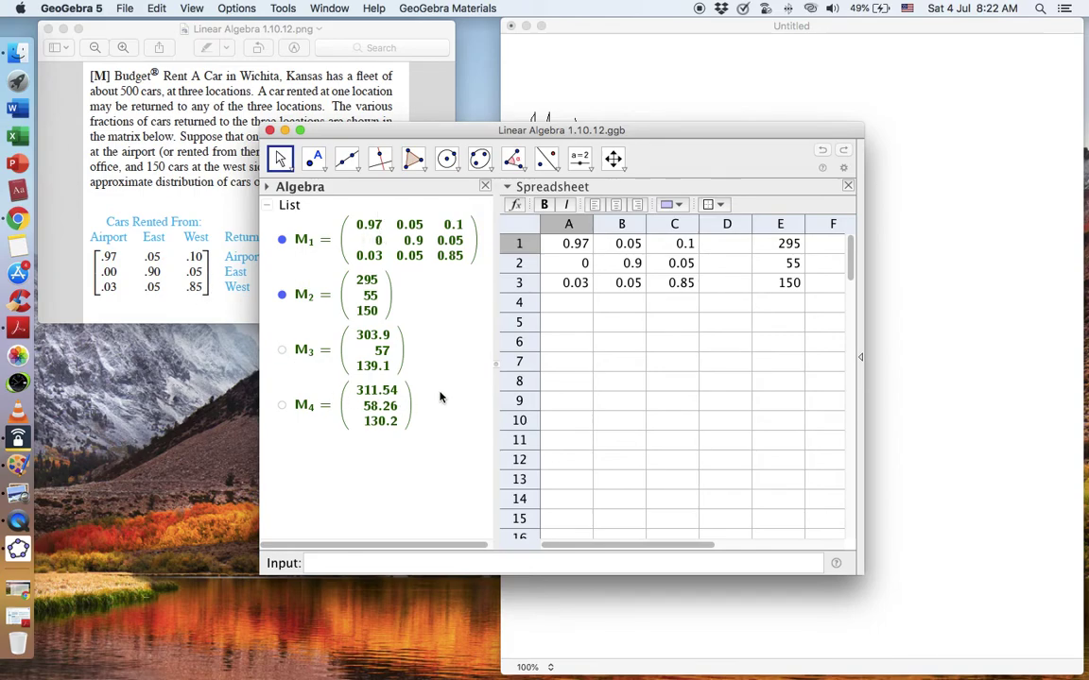
# - Write Tue = [304, 57, 139] × M1 on the canvas
pyautogui.click(642, 46)
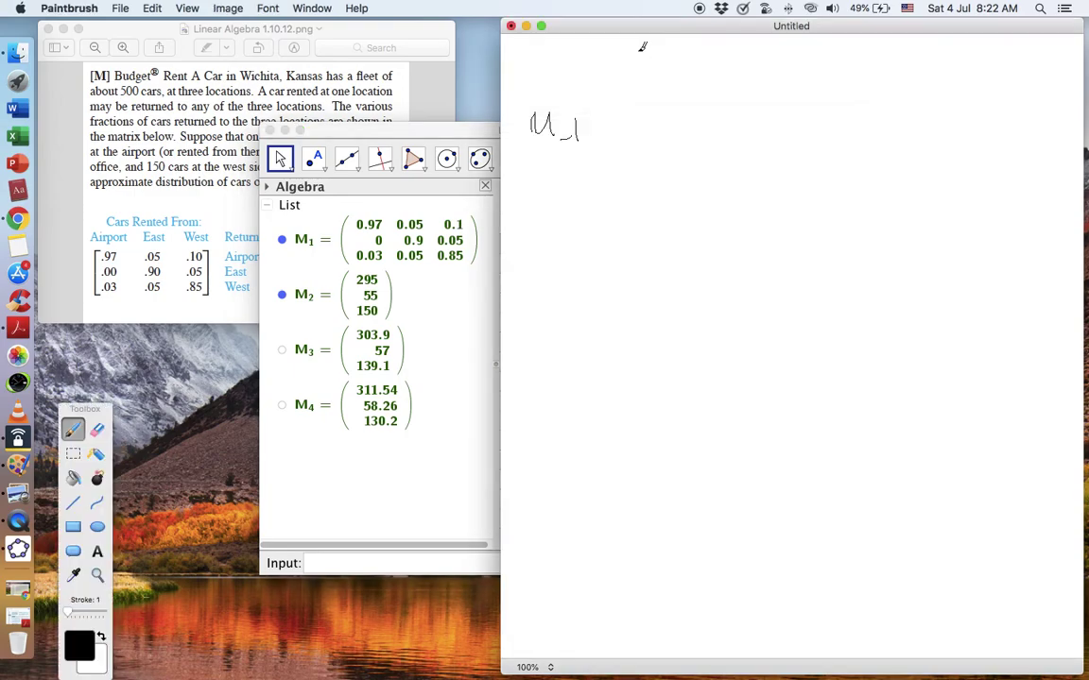
pyautogui.moveTo(554, 241); pyautogui.dragTo(555, 291)
pyautogui.moveTo(519, 245)
pyautogui.mouseDown()
pyautogui.moveTo(586, 237)
pyautogui.moveTo(623, 282)
pyautogui.moveTo(650, 268)
pyautogui.mouseUp()
pyautogui.moveTo(634, 275); pyautogui.dragTo(651, 274)
pyautogui.moveTo(681, 212); pyautogui.dragTo(688, 312)
pyautogui.moveTo(698, 221)
pyautogui.mouseDown()
pyautogui.moveTo(700, 235)
pyautogui.moveTo(722, 220)
pyautogui.moveTo(739, 230)
pyautogui.mouseUp()
pyautogui.moveTo(748, 215)
pyautogui.mouseDown()
pyautogui.moveTo(749, 230)
pyautogui.moveTo(714, 267)
pyautogui.moveTo(724, 243)
pyautogui.mouseUp()
pyautogui.moveTo(730, 245)
pyautogui.mouseDown()
pyautogui.moveTo(739, 269)
pyautogui.moveTo(706, 305)
pyautogui.moveTo(726, 299)
pyautogui.moveTo(716, 311)
pyautogui.mouseUp()
pyautogui.moveTo(751, 293)
pyautogui.mouseDown()
pyautogui.moveTo(741, 294)
pyautogui.moveTo(753, 301)
pyautogui.mouseUp()
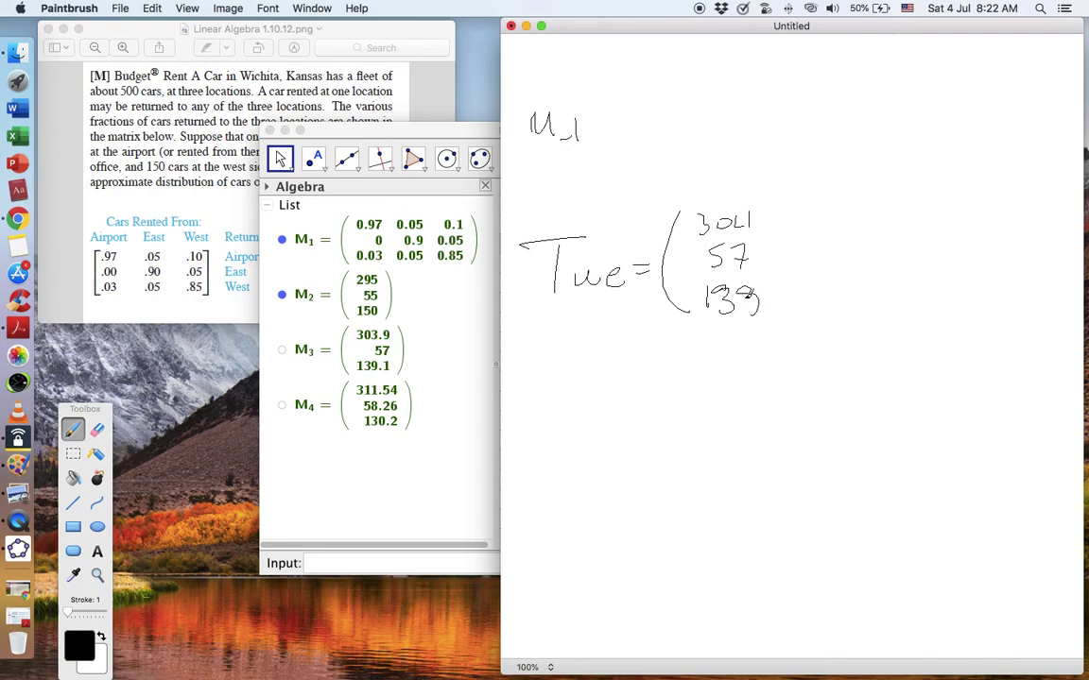
pyautogui.moveTo(782, 193)
pyautogui.mouseDown()
pyautogui.moveTo(796, 255)
pyautogui.moveTo(771, 312)
pyautogui.mouseUp()
pyautogui.moveTo(819, 248)
pyautogui.mouseDown()
pyautogui.moveTo(849, 246)
pyautogui.moveTo(887, 282)
pyautogui.mouseUp()
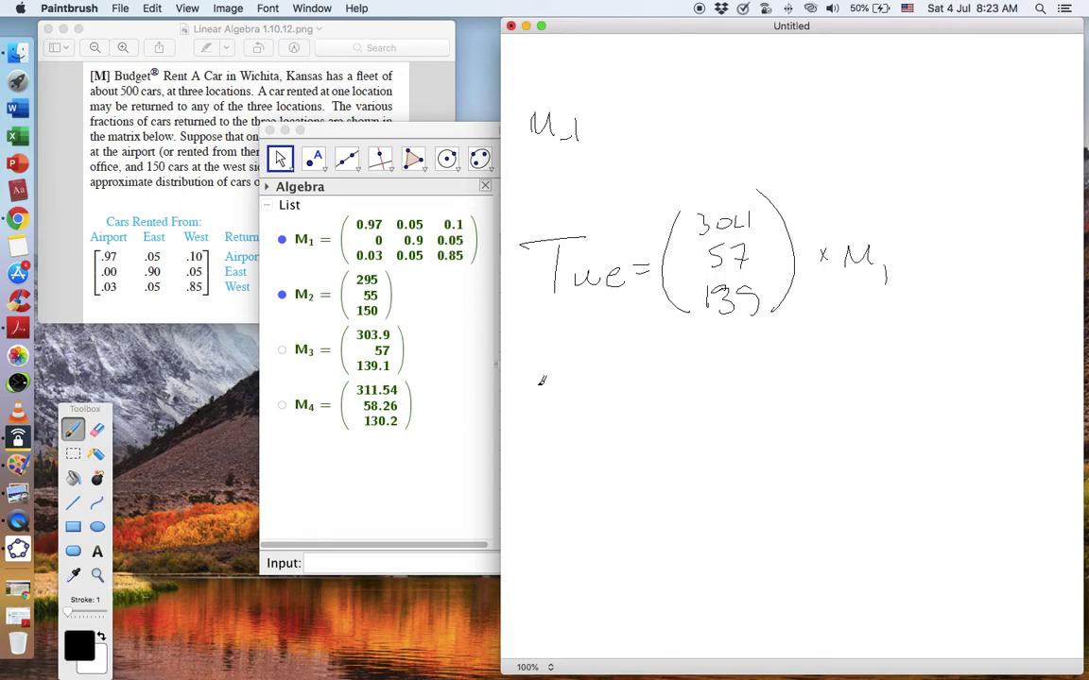
# - Complete M_1 × Mon = Tue, add = Wed, start Wed's column, and mark 150 west cars
pyautogui.moveTo(539, 380)
pyautogui.mouseDown()
pyautogui.moveTo(552, 418)
pyautogui.moveTo(569, 377)
pyautogui.moveTo(627, 409)
pyautogui.mouseUp()
pyautogui.moveTo(593, 132); pyautogui.dragTo(602, 143)
pyautogui.moveTo(602, 133)
pyautogui.mouseDown()
pyautogui.moveTo(649, 121)
pyautogui.moveTo(668, 140)
pyautogui.moveTo(752, 118)
pyautogui.moveTo(746, 111)
pyautogui.moveTo(778, 133)
pyautogui.moveTo(824, 140)
pyautogui.mouseUp()
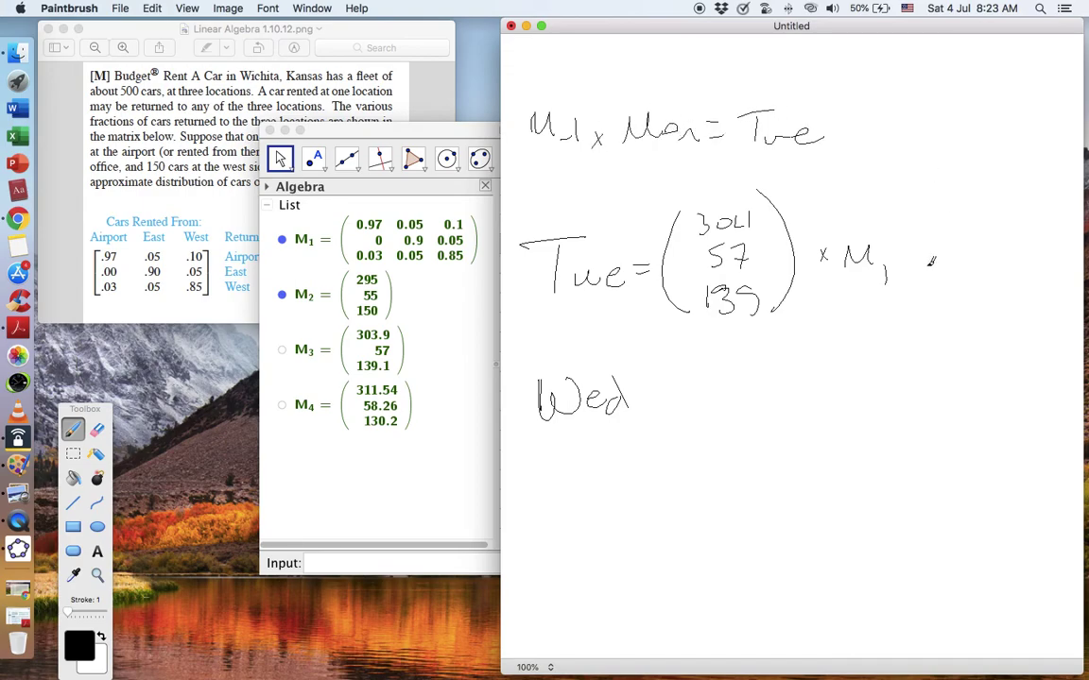
pyautogui.moveTo(904, 250); pyautogui.dragTo(923, 248)
pyautogui.moveTo(904, 258)
pyautogui.mouseDown()
pyautogui.moveTo(974, 244)
pyautogui.moveTo(1002, 255)
pyautogui.mouseUp()
pyautogui.moveTo(1017, 251)
pyautogui.mouseDown()
pyautogui.moveTo(1005, 264)
pyautogui.moveTo(1028, 269)
pyautogui.mouseUp()
pyautogui.moveTo(648, 386)
pyautogui.mouseDown()
pyautogui.moveTo(662, 384)
pyautogui.moveTo(664, 400)
pyautogui.mouseUp()
pyautogui.moveTo(694, 348)
pyautogui.mouseDown()
pyautogui.moveTo(679, 392)
pyautogui.moveTo(714, 439)
pyautogui.moveTo(707, 374)
pyautogui.moveTo(762, 375)
pyautogui.mouseUp()
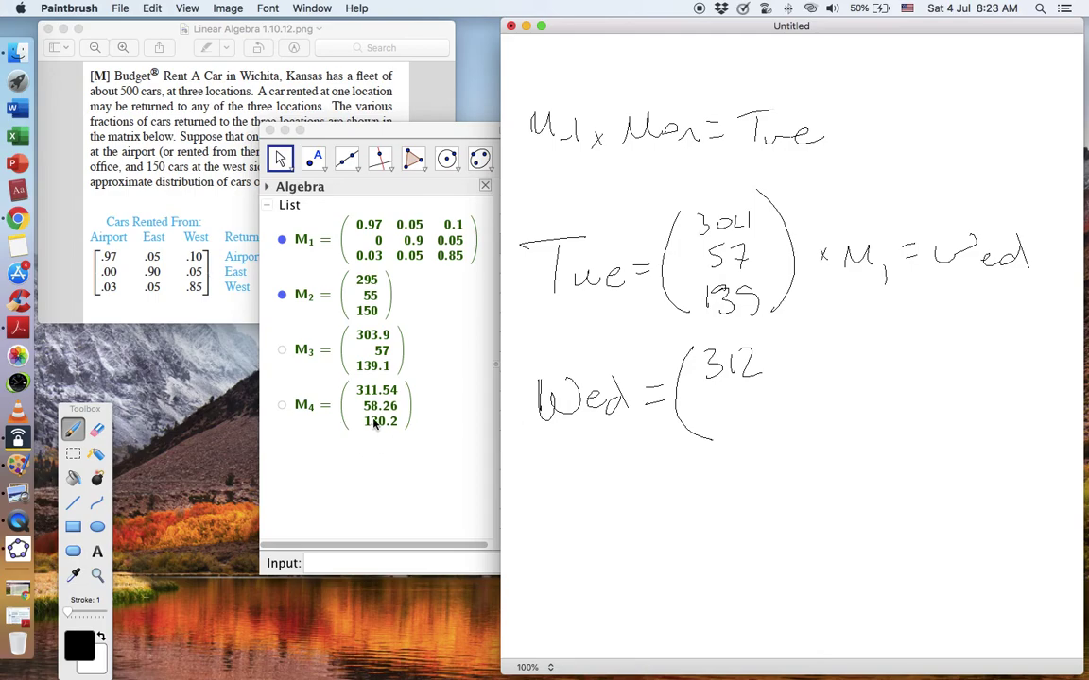
pyautogui.click(185, 165)
pyautogui.moveTo(84, 166); pyautogui.dragTo(173, 198)
# - Finish Wed's column with 58 and 130 under 312 and close its bracket
pyautogui.click(413, 495)
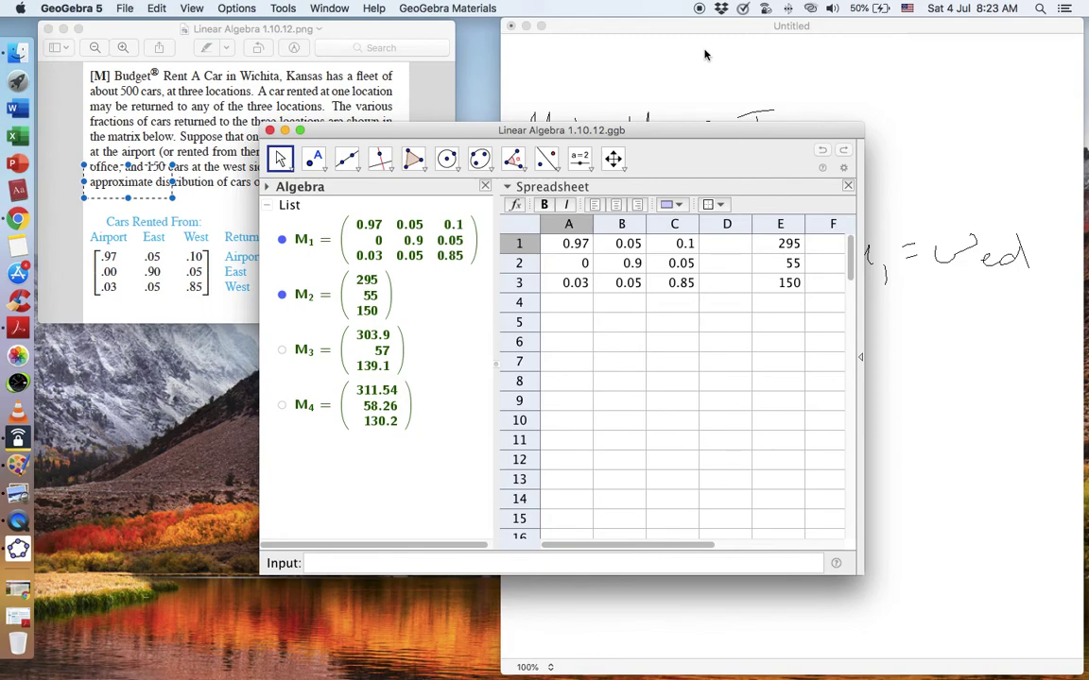
pyautogui.click(698, 387)
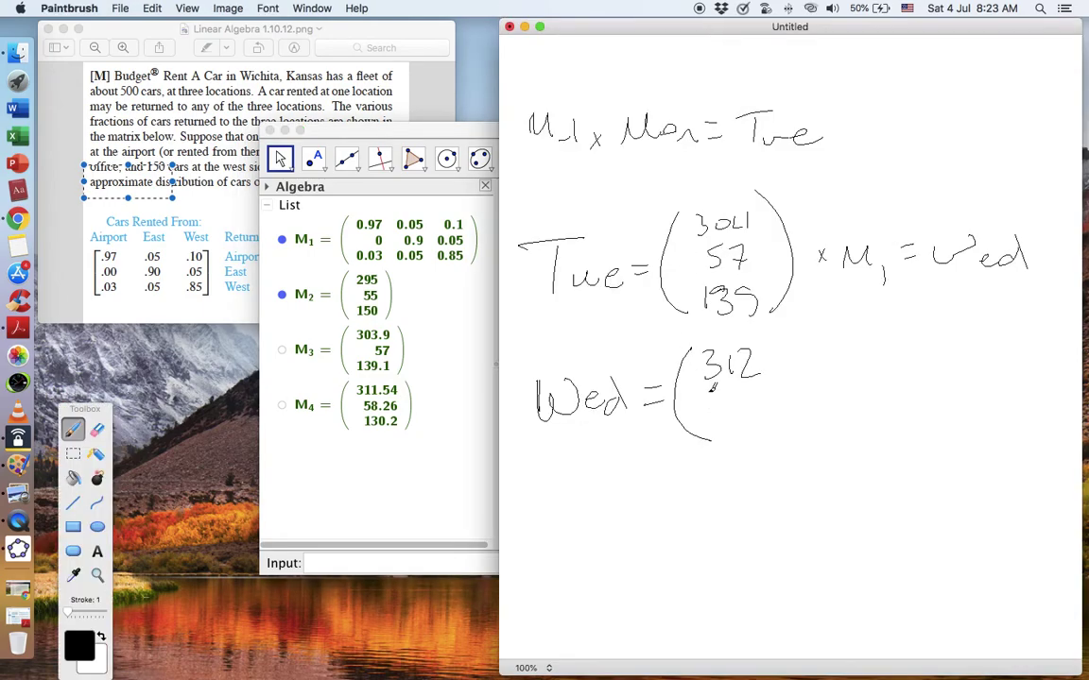
pyautogui.moveTo(704, 392); pyautogui.dragTo(701, 408)
pyautogui.moveTo(705, 392)
pyautogui.mouseDown()
pyautogui.moveTo(728, 404)
pyautogui.moveTo(724, 395)
pyautogui.moveTo(722, 433)
pyautogui.mouseUp()
pyautogui.moveTo(737, 422); pyautogui.dragTo(740, 421)
pyautogui.moveTo(757, 328); pyautogui.dragTo(762, 448)
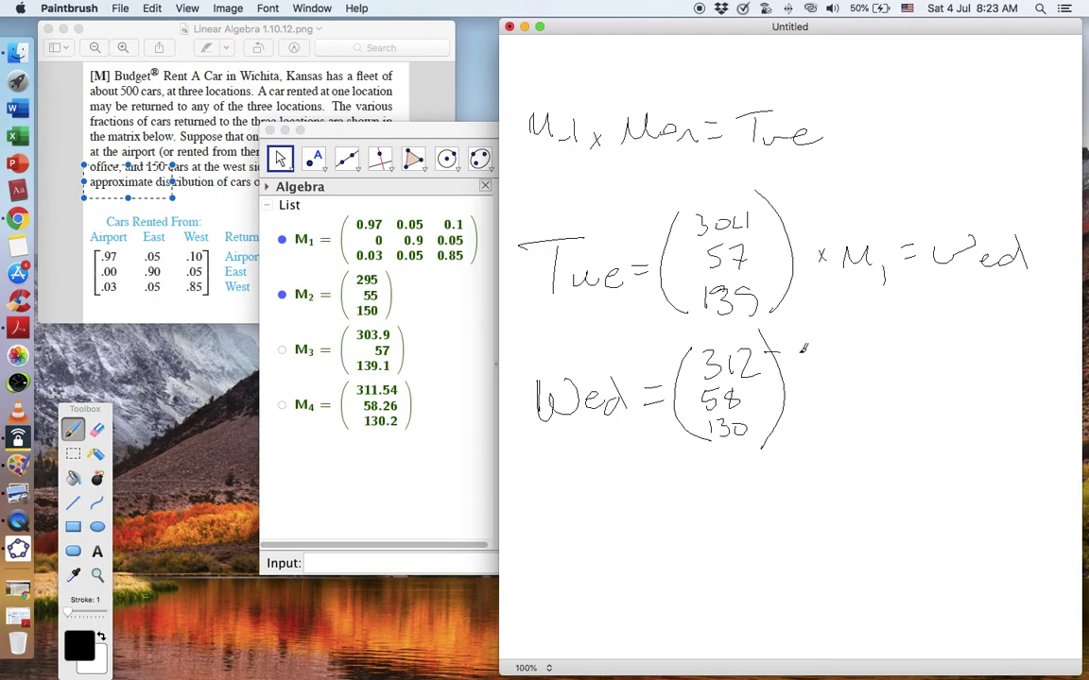
# - Draw lines from 312, 58 and 130 to the labels airport, E and W
pyautogui.moveTo(766, 352); pyautogui.dragTo(819, 348)
pyautogui.click(185, 93)
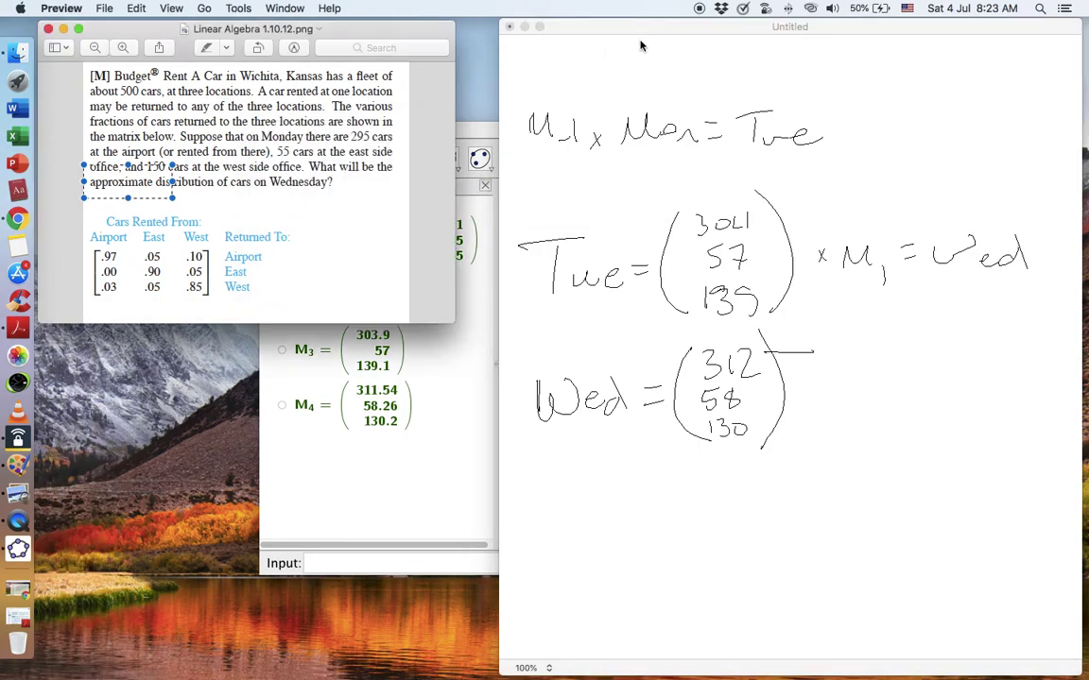
pyautogui.click(707, 31)
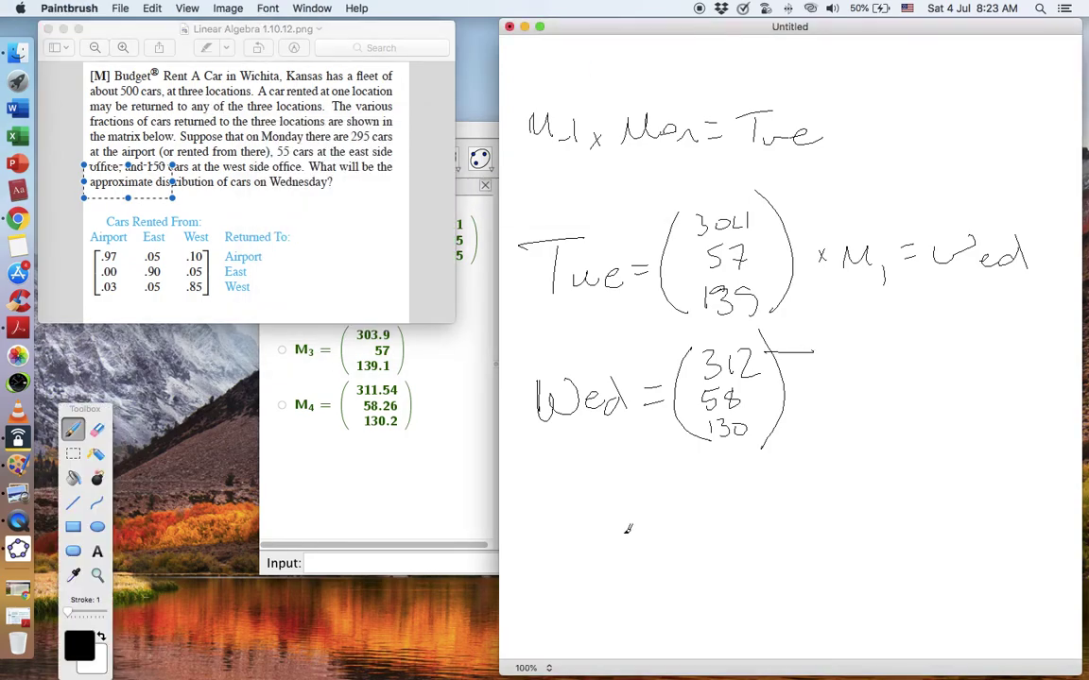
pyautogui.moveTo(834, 351)
pyautogui.mouseDown()
pyautogui.moveTo(854, 349)
pyautogui.moveTo(894, 378)
pyautogui.moveTo(924, 351)
pyautogui.moveTo(945, 355)
pyautogui.mouseUp()
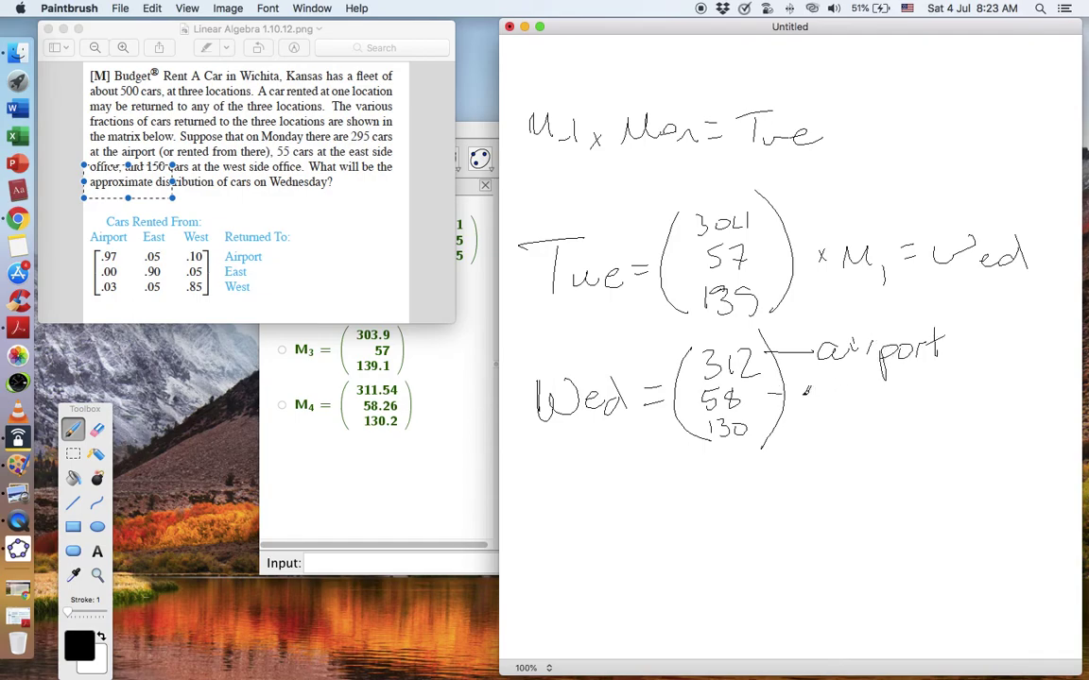
pyautogui.moveTo(767, 398); pyautogui.dragTo(810, 398)
pyautogui.moveTo(820, 395)
pyautogui.mouseDown()
pyautogui.moveTo(824, 414)
pyautogui.moveTo(837, 403)
pyautogui.mouseUp()
pyautogui.moveTo(824, 414); pyautogui.dragTo(845, 409)
pyautogui.moveTo(757, 434)
pyautogui.mouseDown()
pyautogui.moveTo(829, 455)
pyautogui.moveTo(851, 446)
pyautogui.mouseUp()
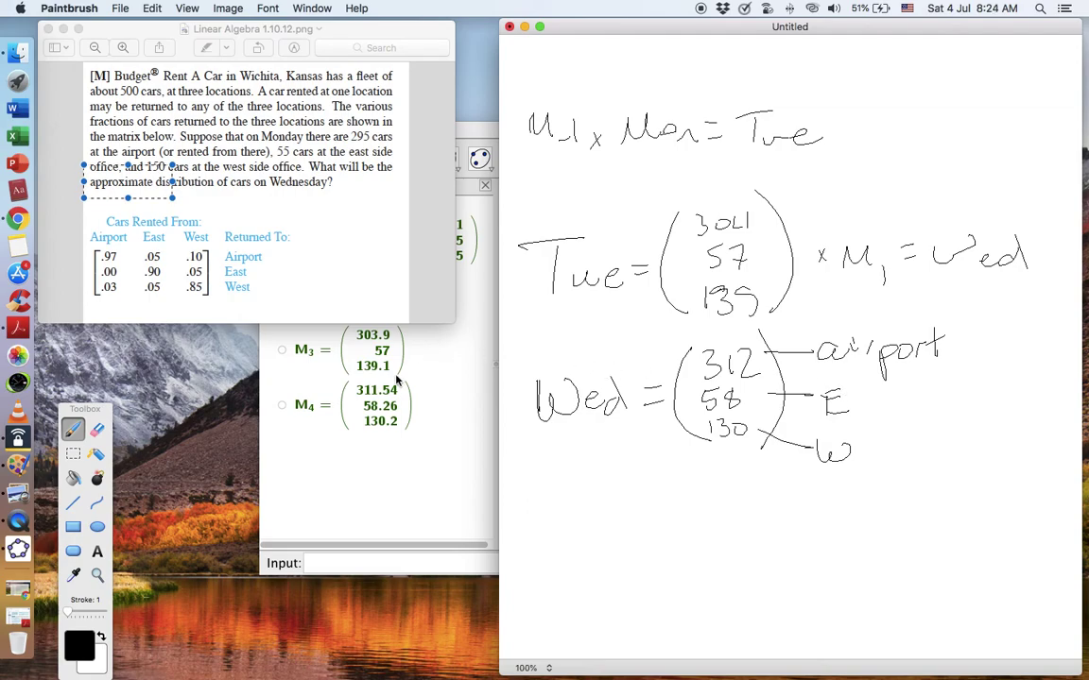
pyautogui.click(460, 451)
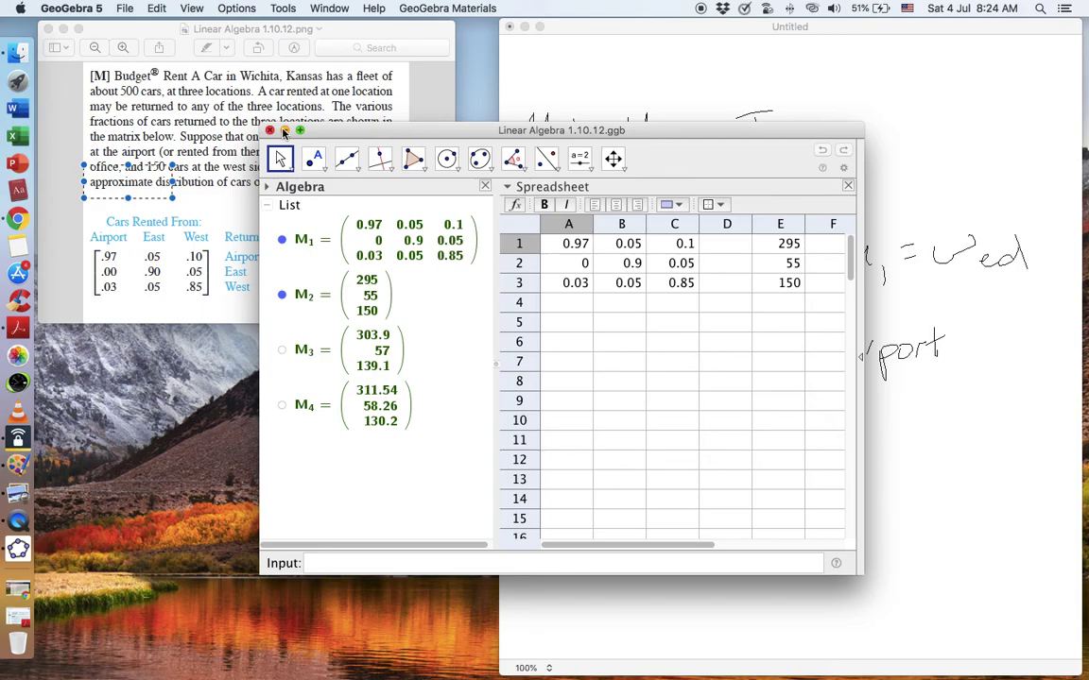
# - Minimize GeoGebra and Finder, then enlarge the car-rental problem's Preview window
pyautogui.click(283, 132)
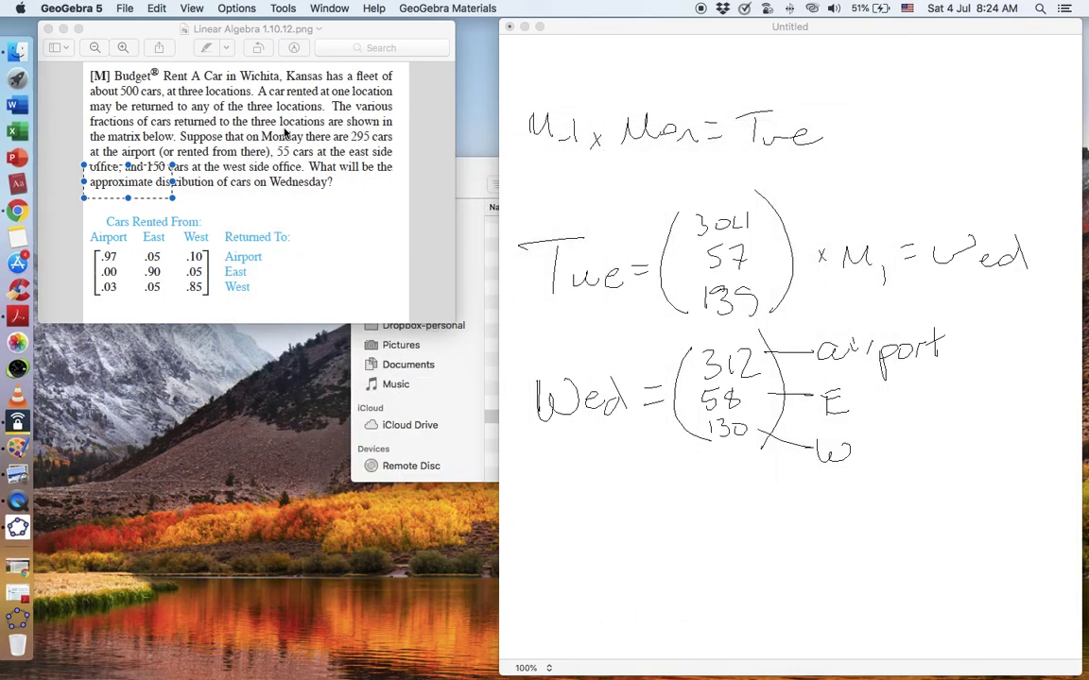
pyautogui.click(470, 175)
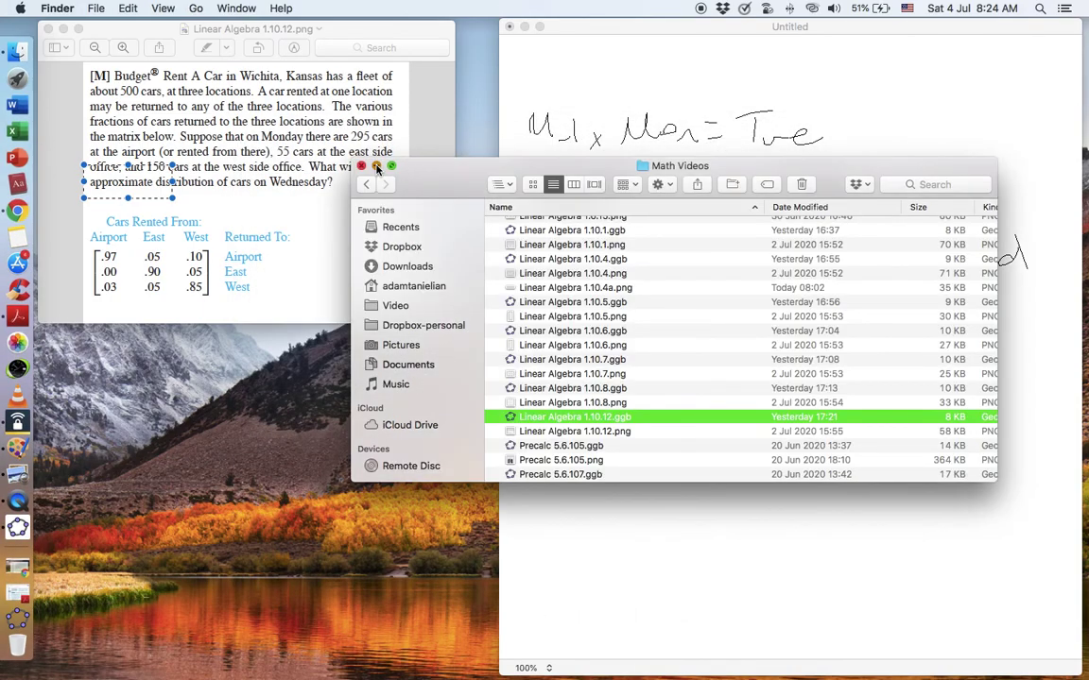
pyautogui.click(370, 168)
pyautogui.moveTo(452, 321); pyautogui.dragTo(500, 439)
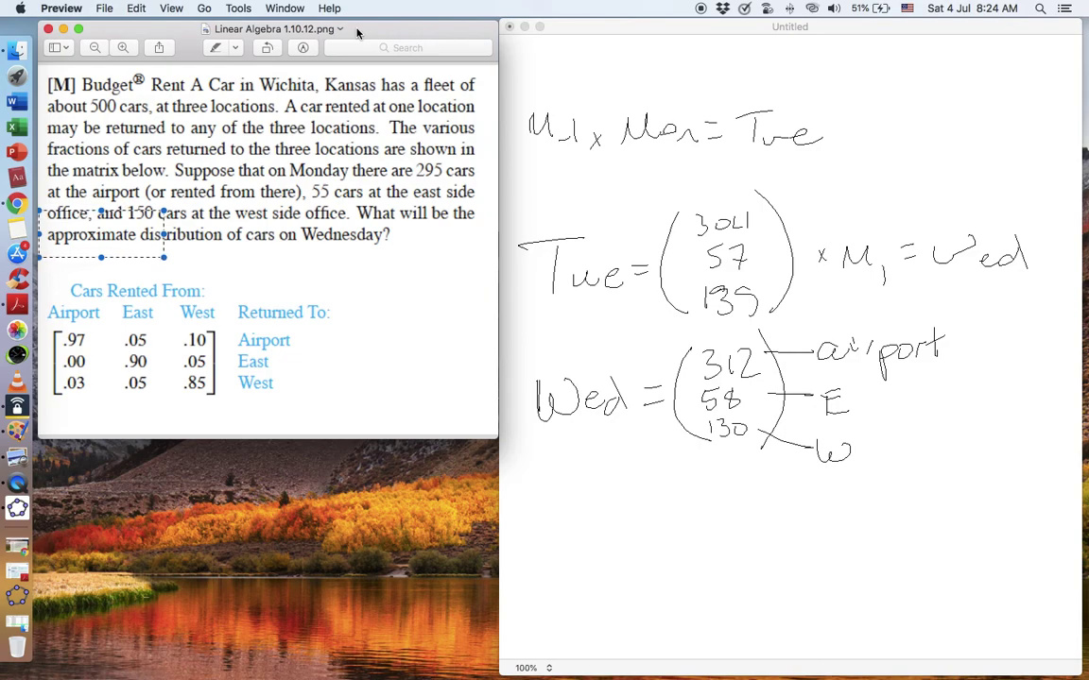
# - Shift the car-rental problem window lower right and return to the Paintbrush solution
pyautogui.click(519, 26)
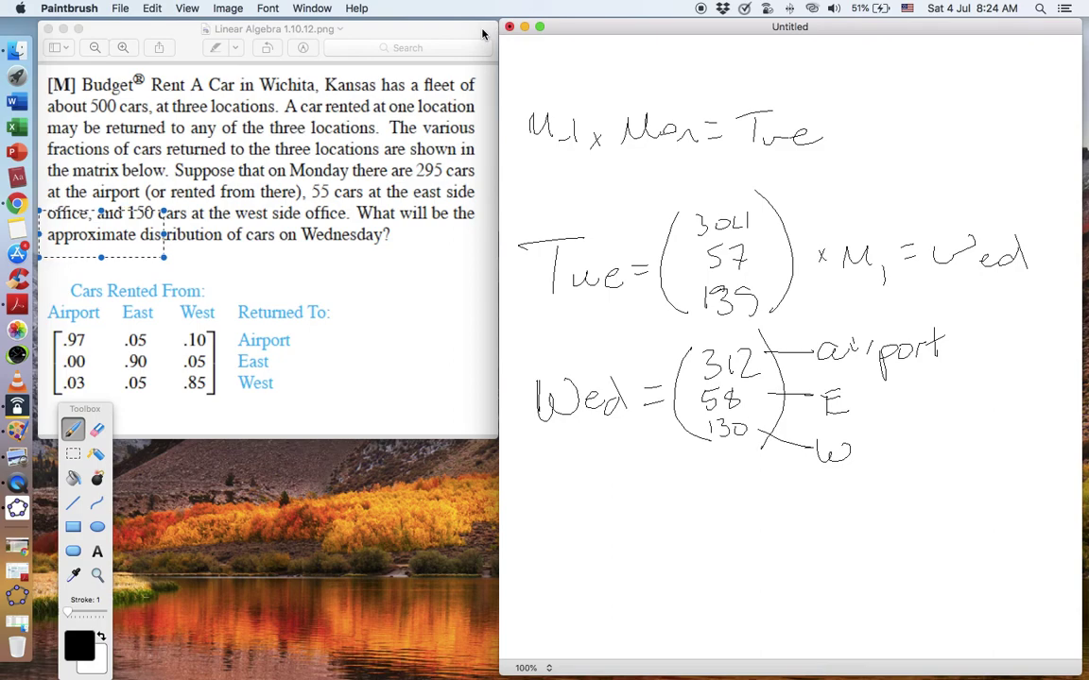
pyautogui.click(114, 241)
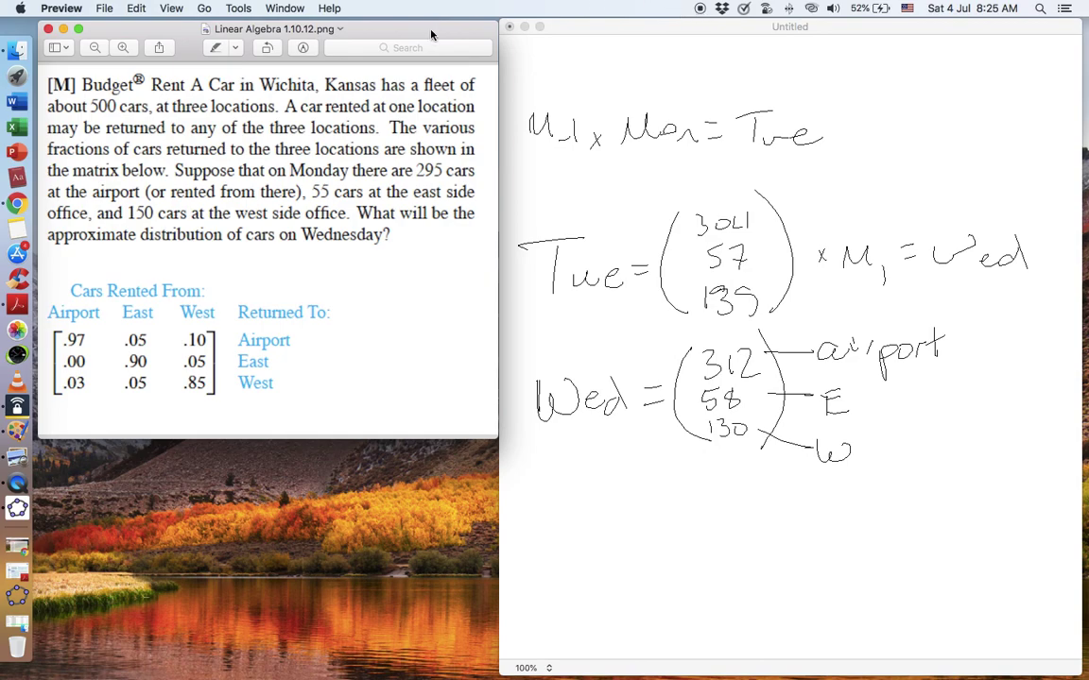
pyautogui.moveTo(431, 35)
pyautogui.mouseDown()
pyautogui.moveTo(479, 97)
pyautogui.moveTo(495, 101)
pyautogui.mouseUp()
pyautogui.click(519, 28)
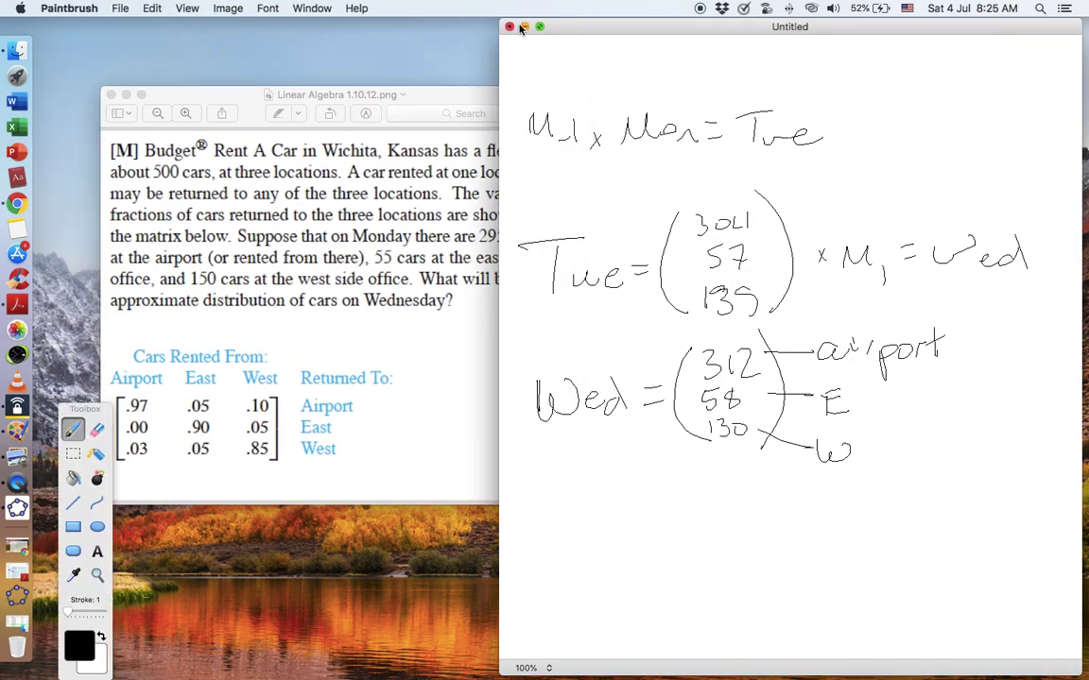